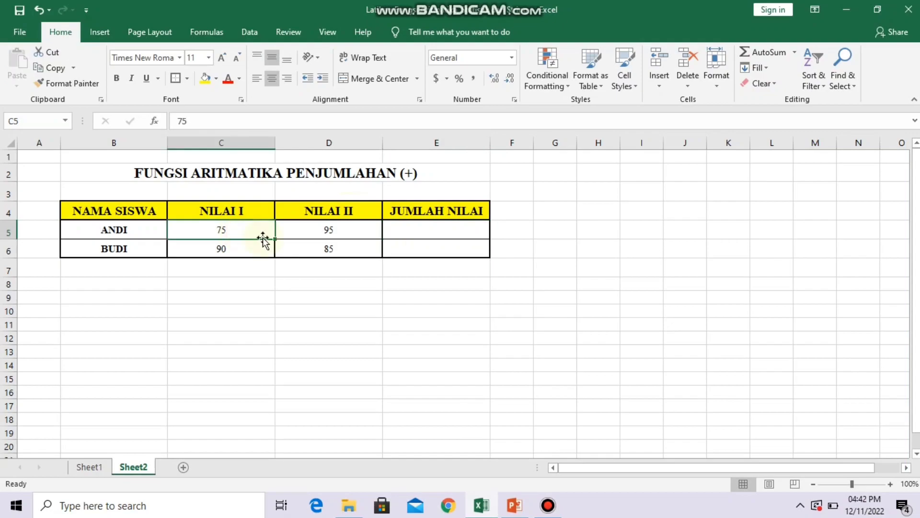
# Enter the formula =C5+D5 in E5 to add the first student's NILAI I and NILAI II scores.
pyautogui.click(339, 226)
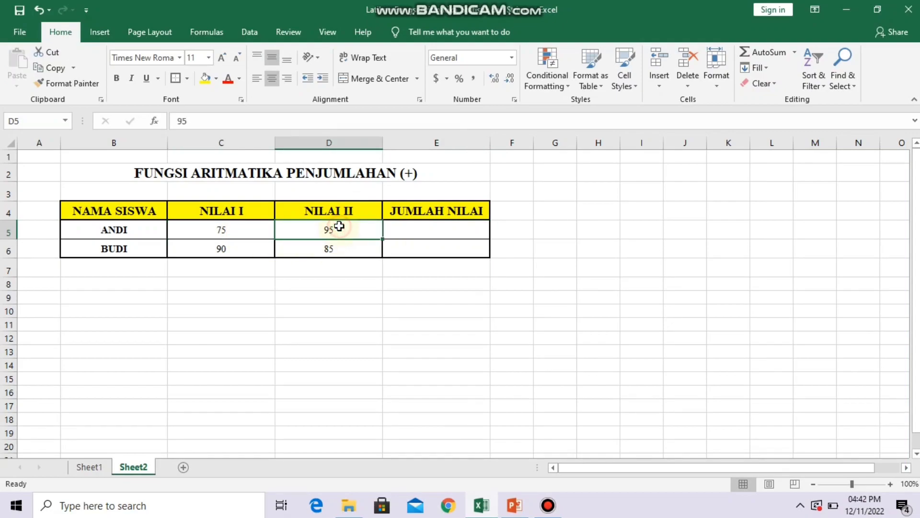
pyautogui.click(422, 228)
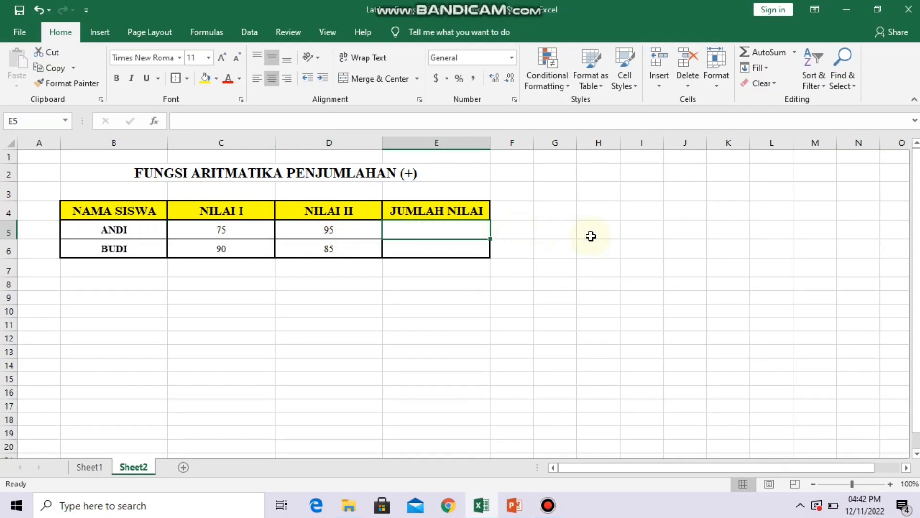
pyautogui.write('=')
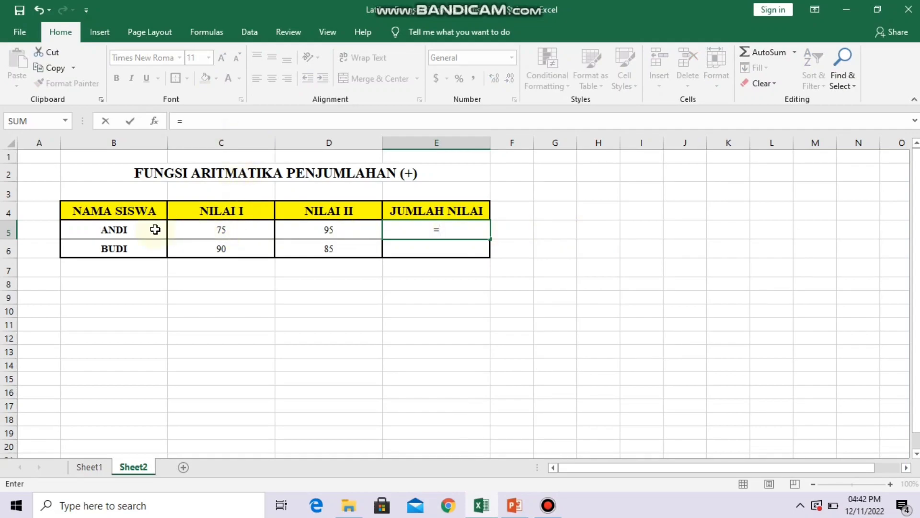
pyautogui.write('C5+')
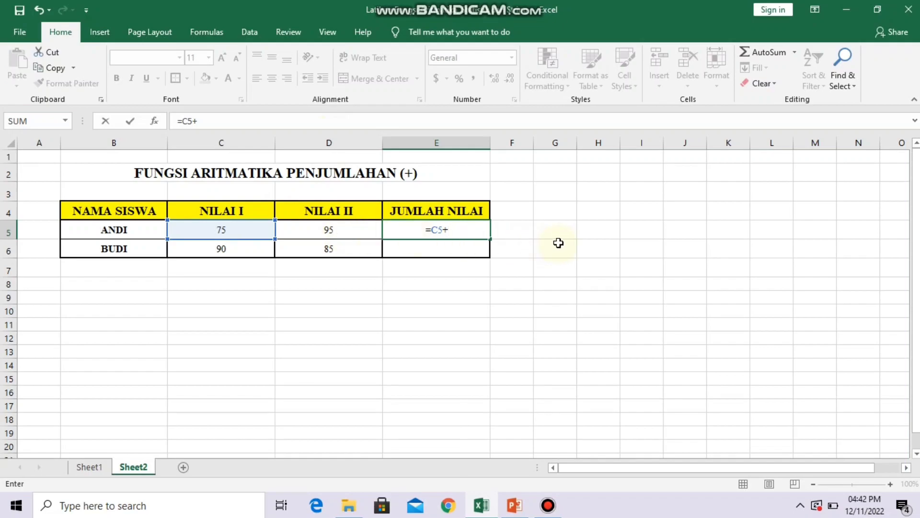
pyautogui.write('D5')
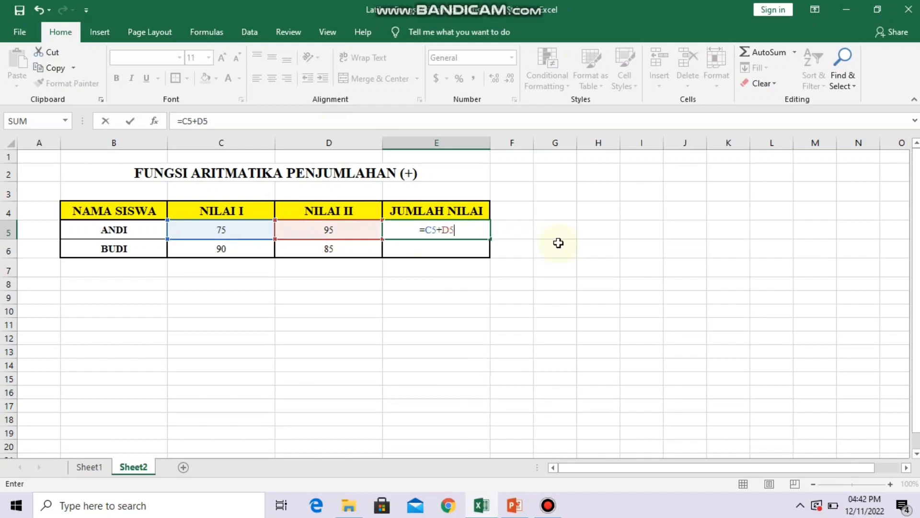
pyautogui.press('Return')
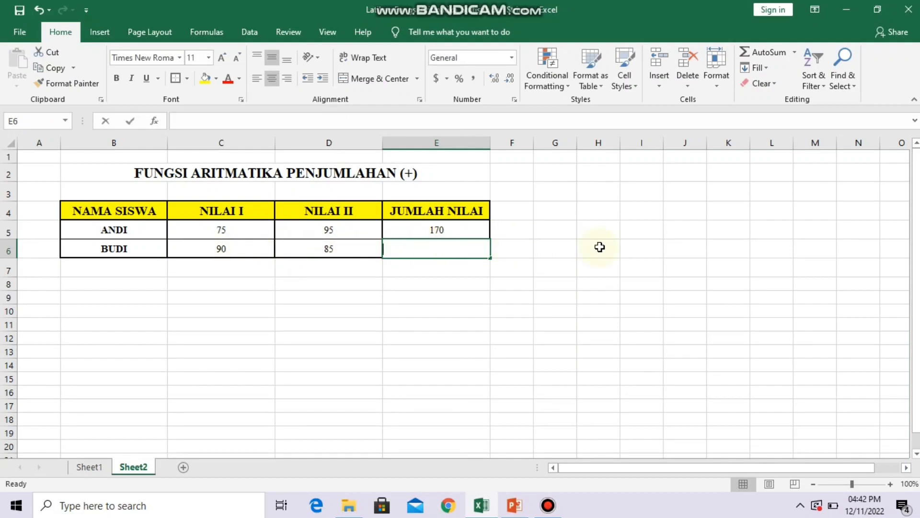
# Enter the formula =C6+D6 in E6 to total the second student's scores, and check both JUMLAH NILAI cells.
pyautogui.write('=')
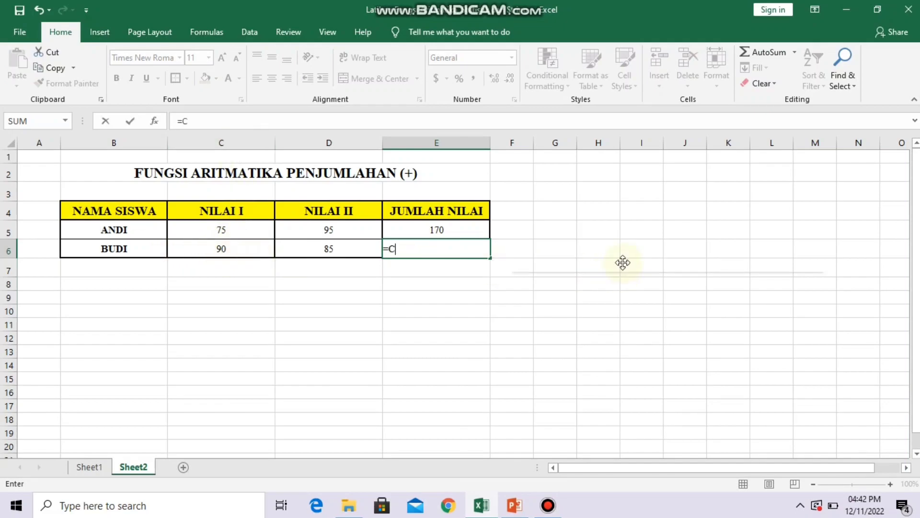
pyautogui.write('C6')
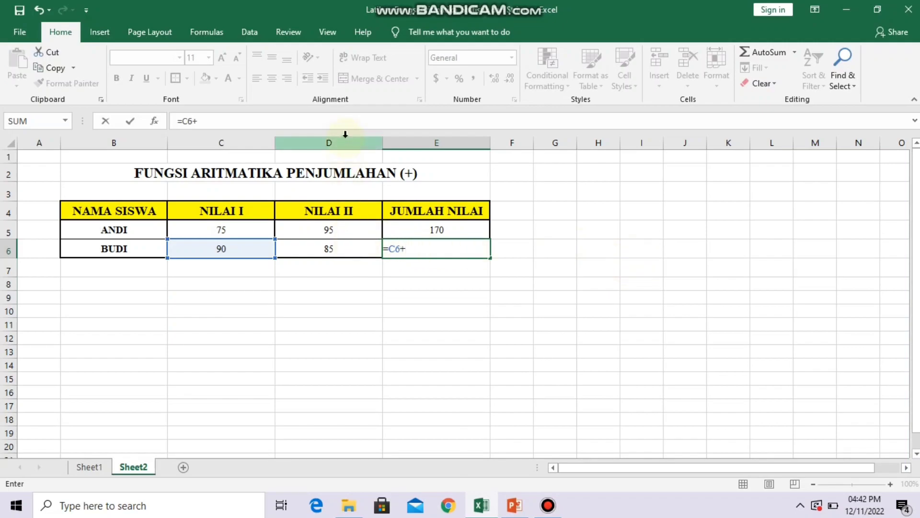
pyautogui.write('+D6')
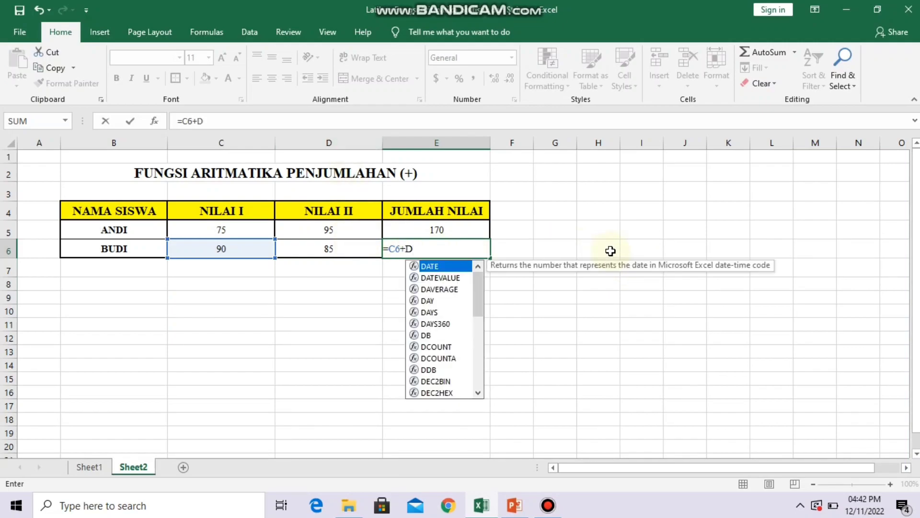
pyautogui.press('Return')
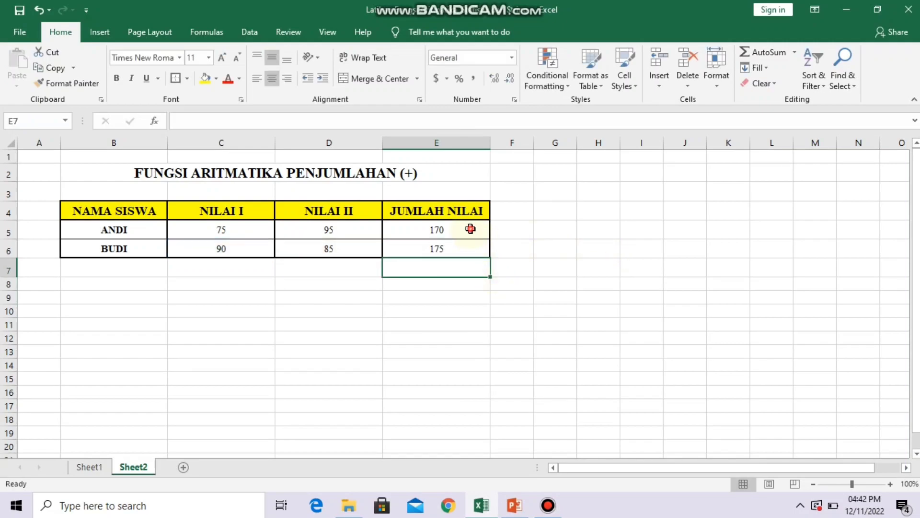
pyautogui.click(470, 229)
pyautogui.click(469, 247)
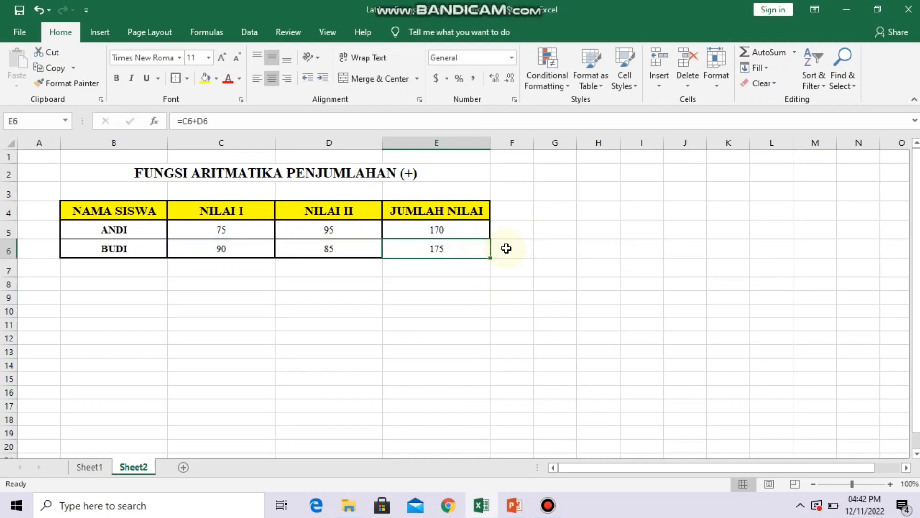
pyautogui.click(451, 171)
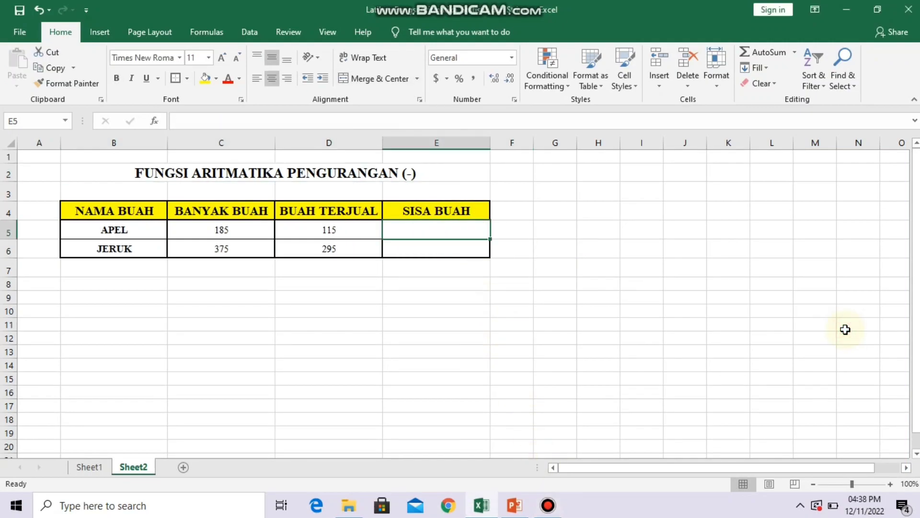
# Examine the subtraction table's title, its column headers, and the BANYAK BUAH and BUAH TERJUAL values for APEL.
pyautogui.click(714, 314)
pyautogui.click(449, 166)
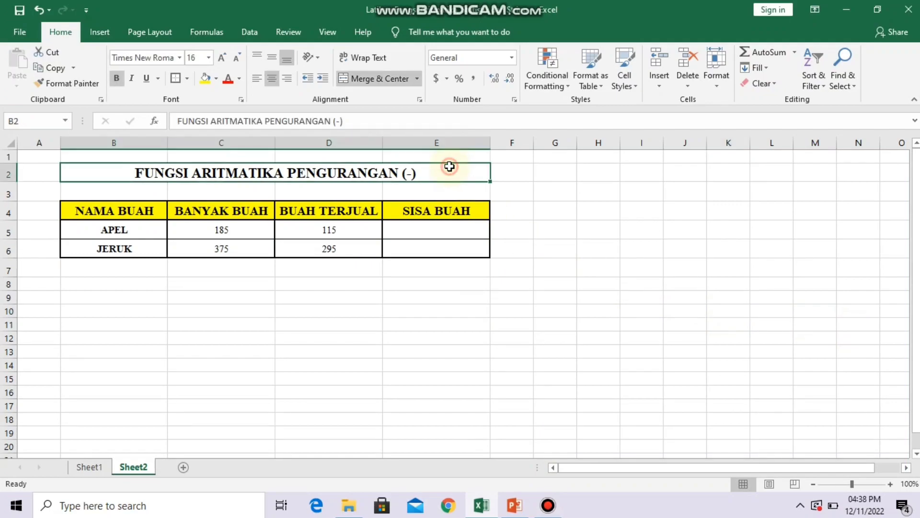
pyautogui.click(144, 203)
pyautogui.click(204, 217)
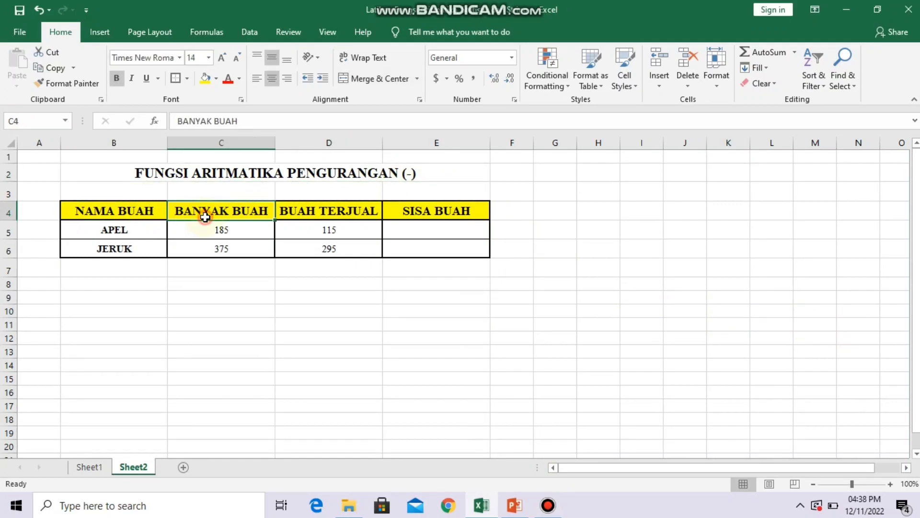
pyautogui.click(322, 218)
pyautogui.click(438, 212)
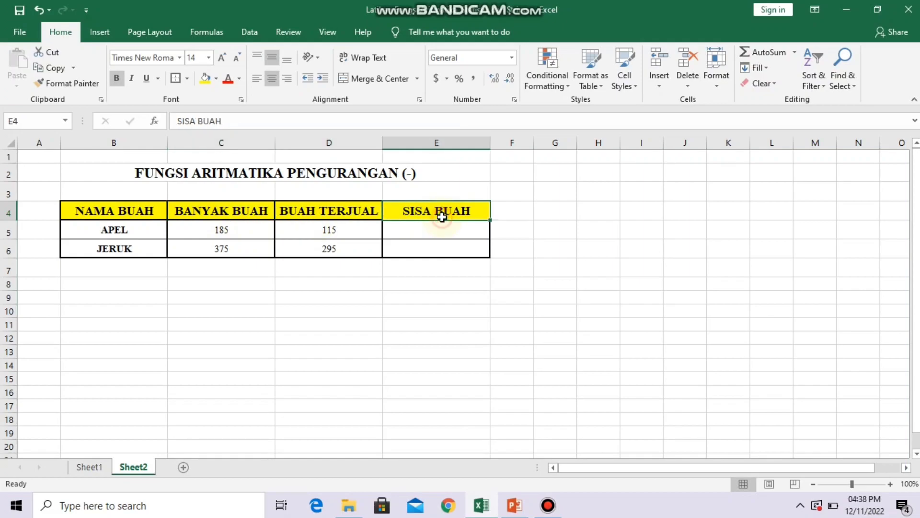
pyautogui.click(439, 237)
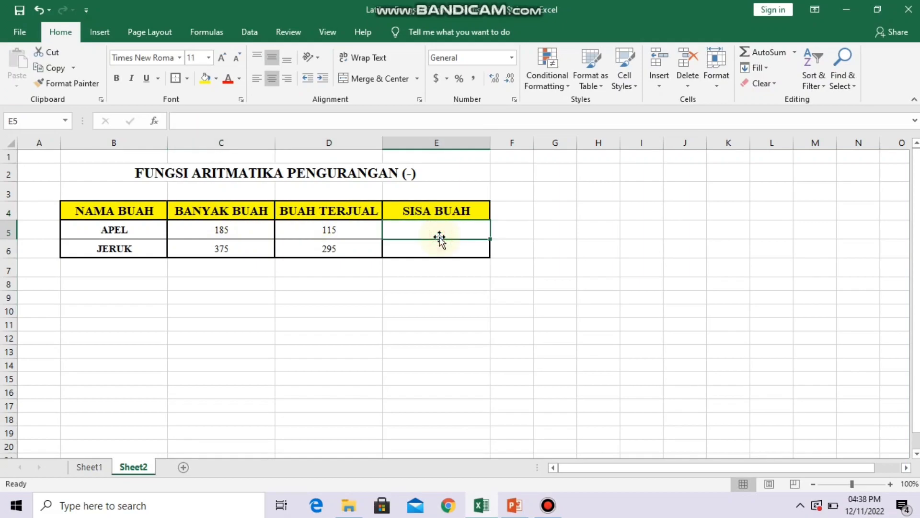
pyautogui.click(243, 229)
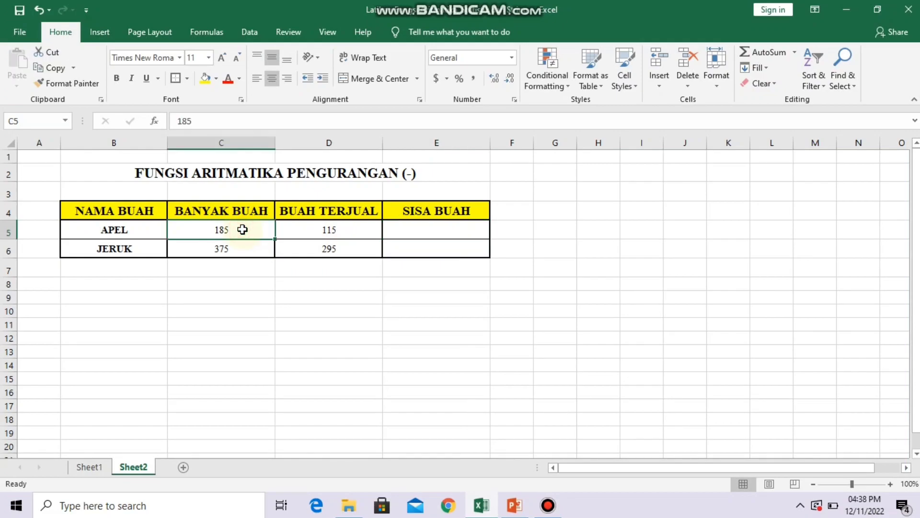
pyautogui.click(344, 231)
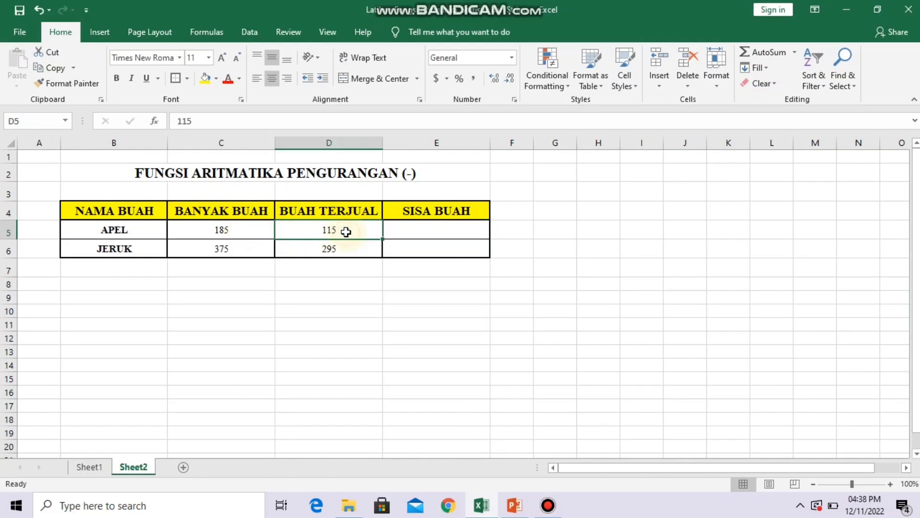
# Enter the formula =C5-D5 in E5 to calculate the SISA BUAH for APEL.
pyautogui.click(435, 231)
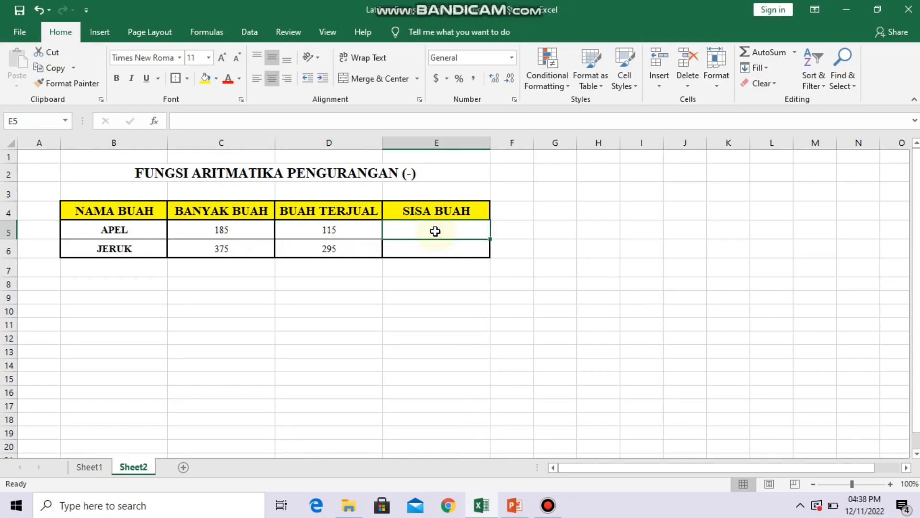
pyautogui.write('=')
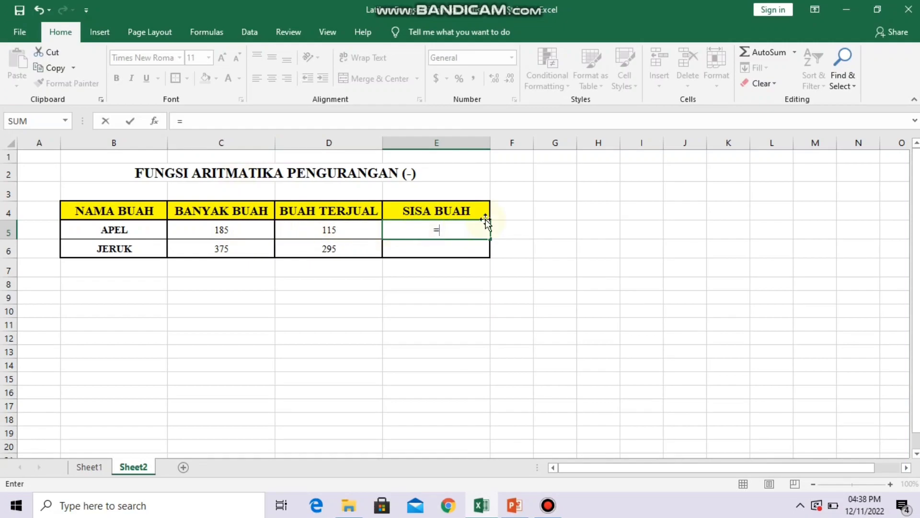
pyautogui.write('C5')
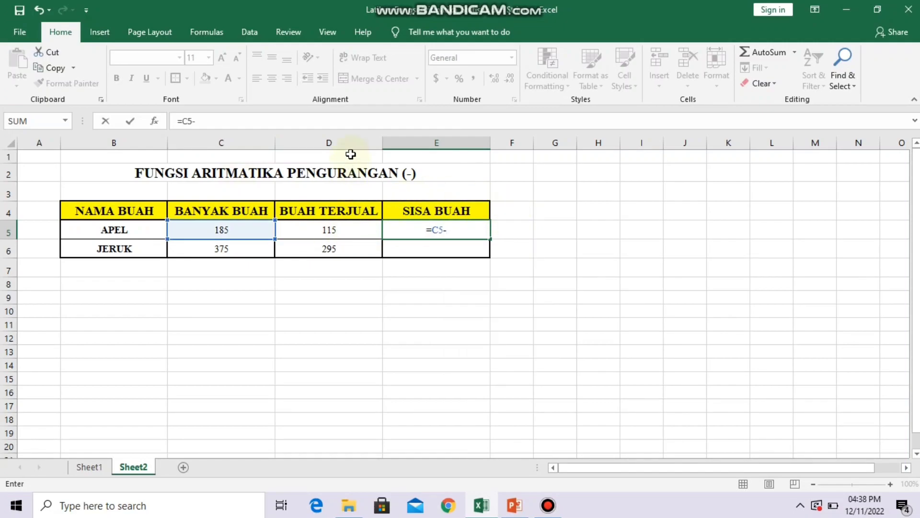
pyautogui.write('-D5')
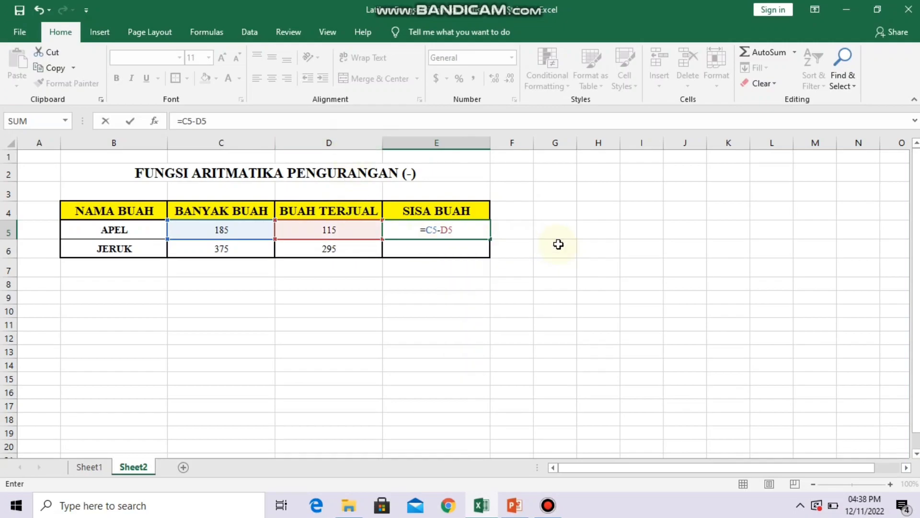
pyautogui.press('Return')
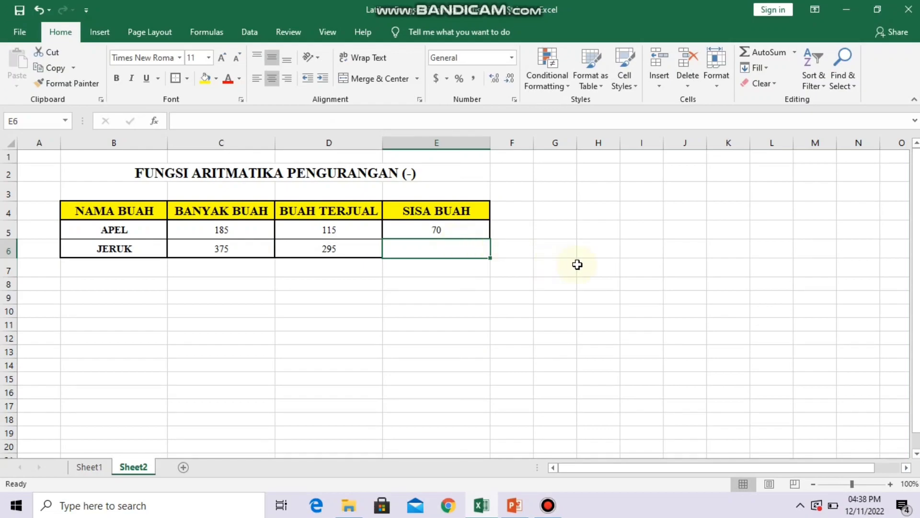
# Enter the formula =C6-D6 in E6 to calculate the SISA BUAH for JERUK.
pyautogui.write('=')
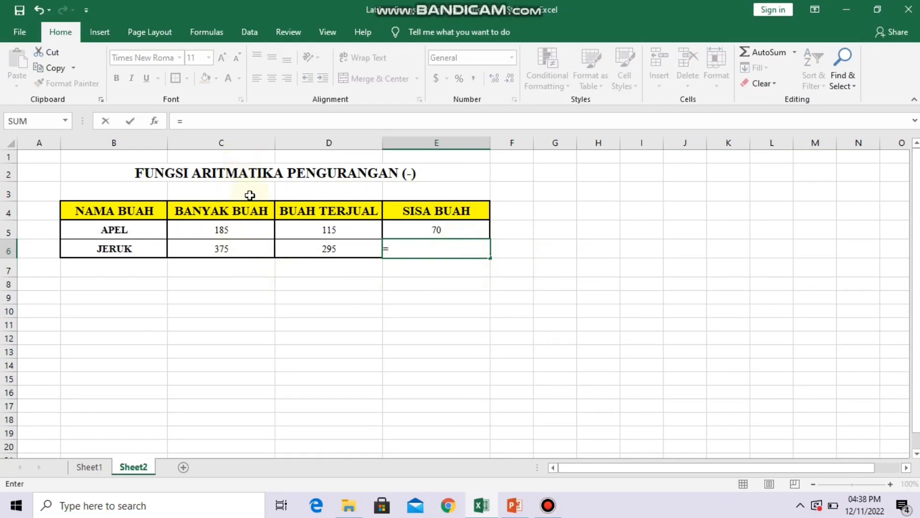
pyautogui.write('C6')
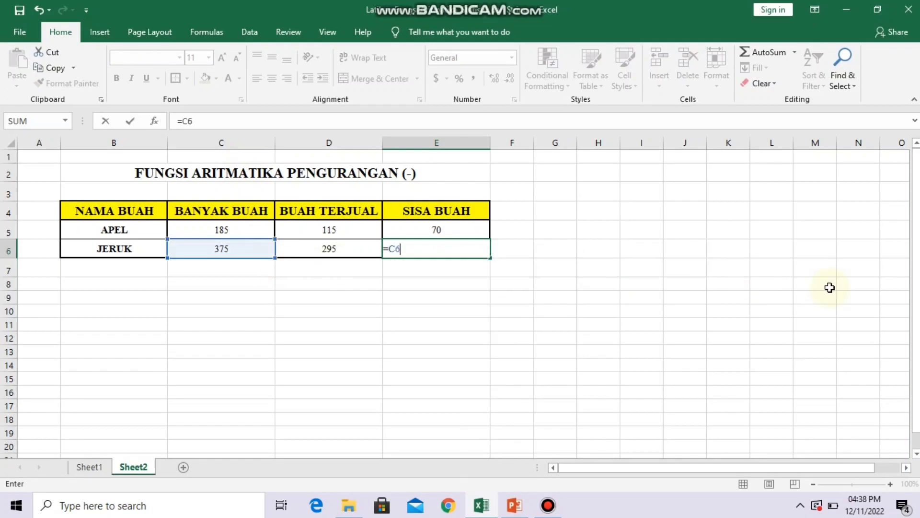
pyautogui.write('-D6')
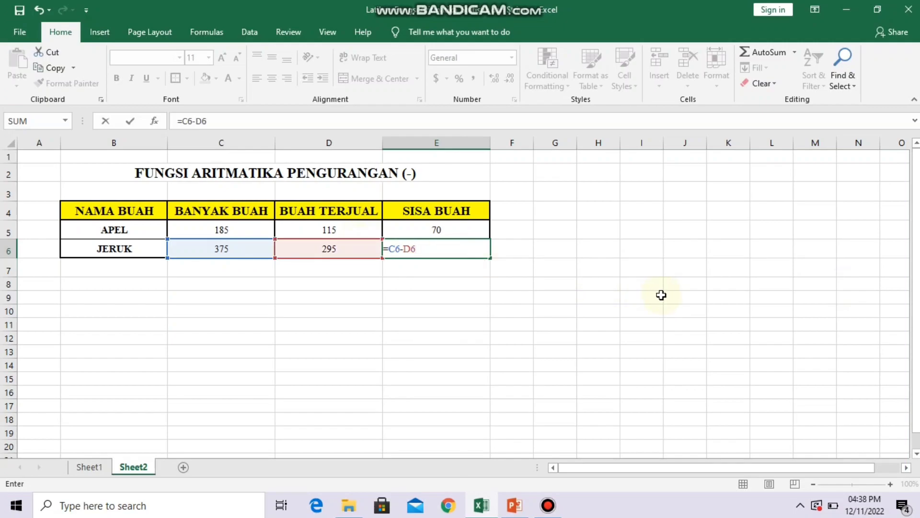
pyautogui.press('Return')
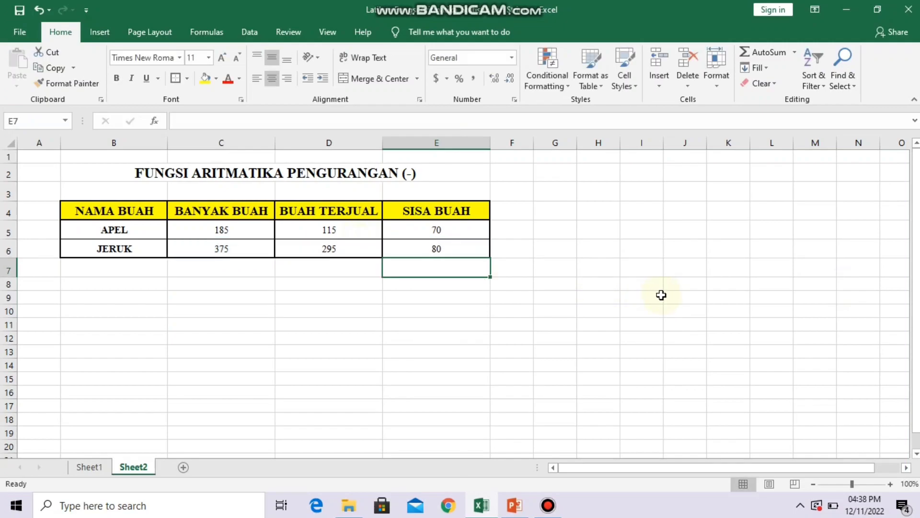
pyautogui.click(567, 269)
pyautogui.moveTo(551, 511)
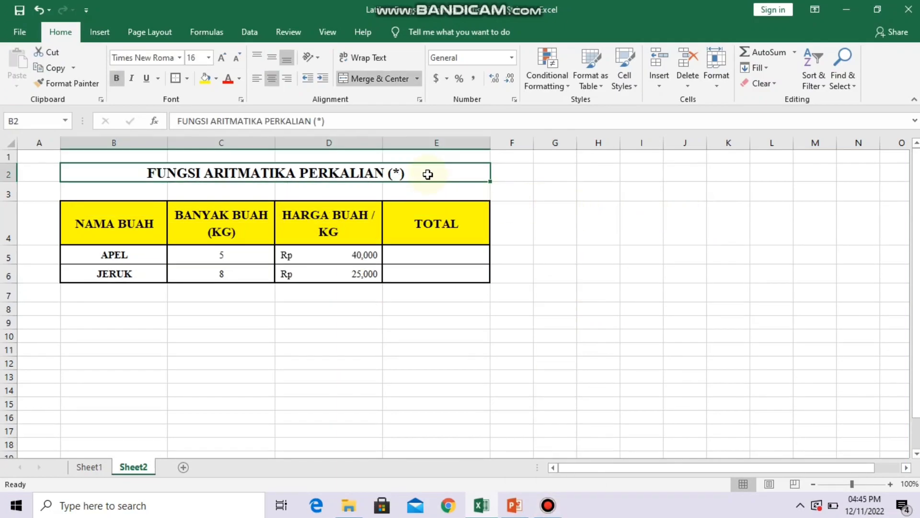
# Examine the multiplication table's headers and the APEL quantity and price per kilogram, ending on its TOTAL cell E5.
pyautogui.click(142, 222)
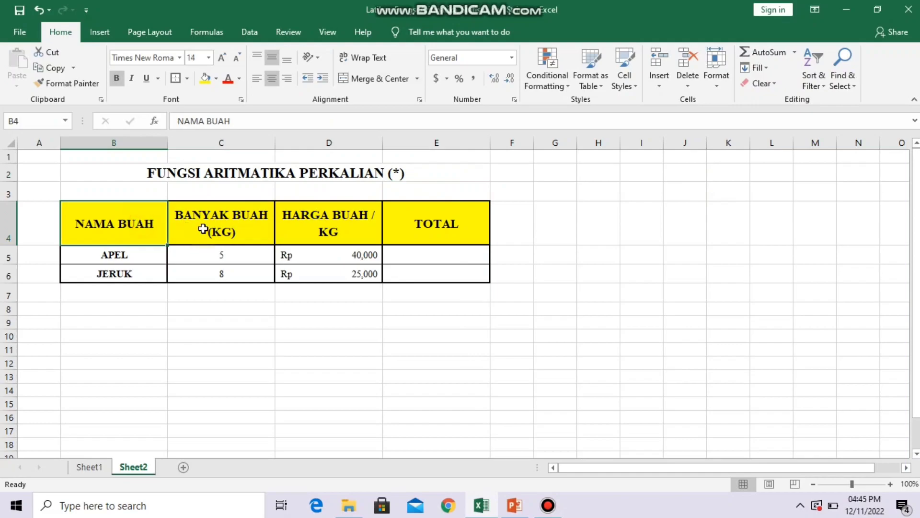
pyautogui.click(210, 229)
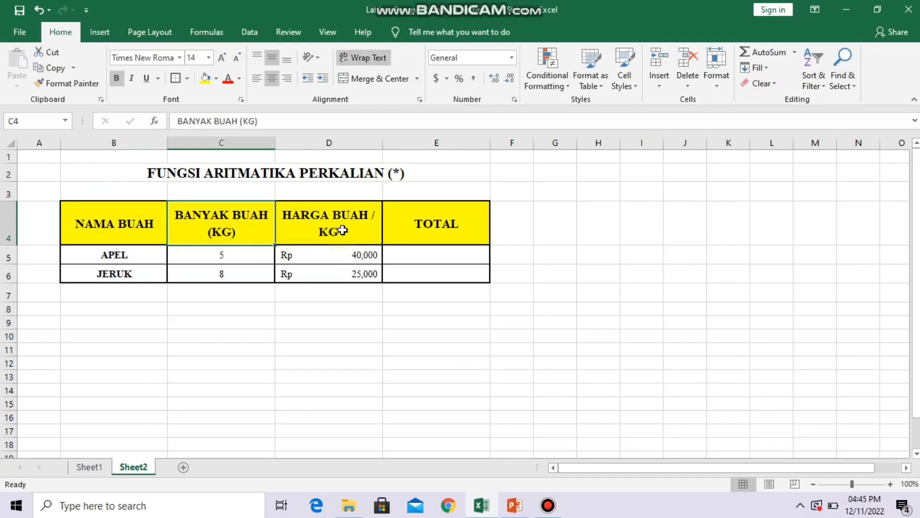
pyautogui.click(353, 231)
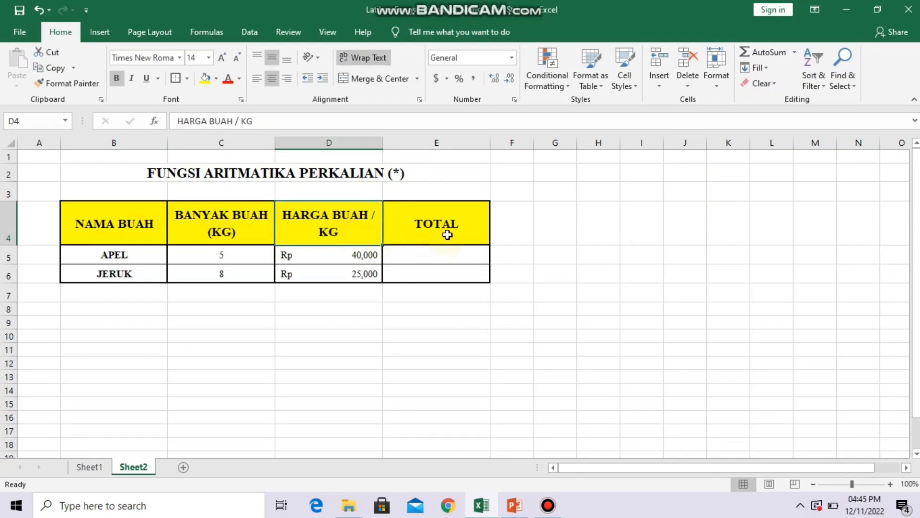
pyautogui.click(447, 234)
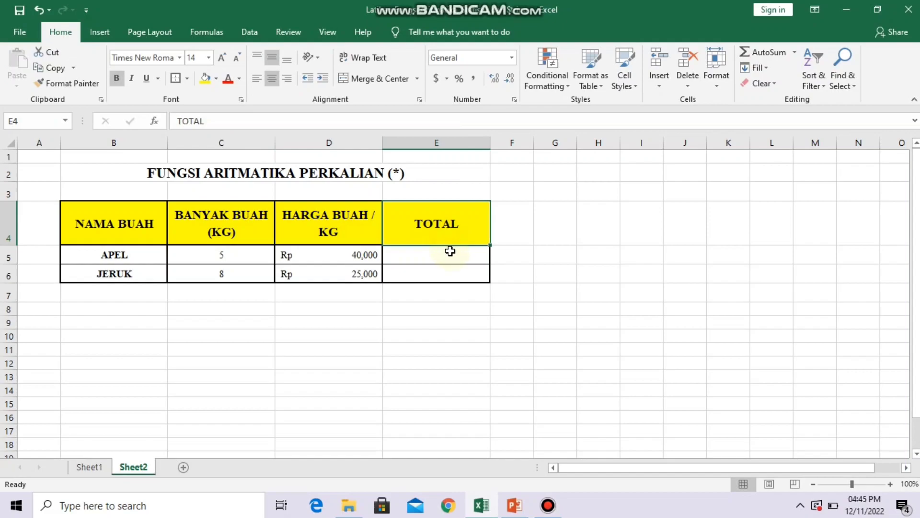
pyautogui.click(450, 252)
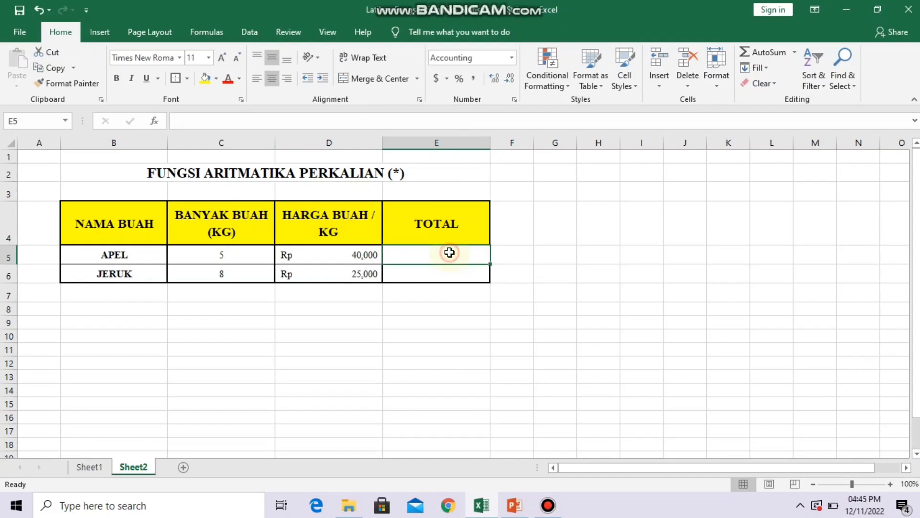
pyautogui.click(261, 257)
pyautogui.click(324, 260)
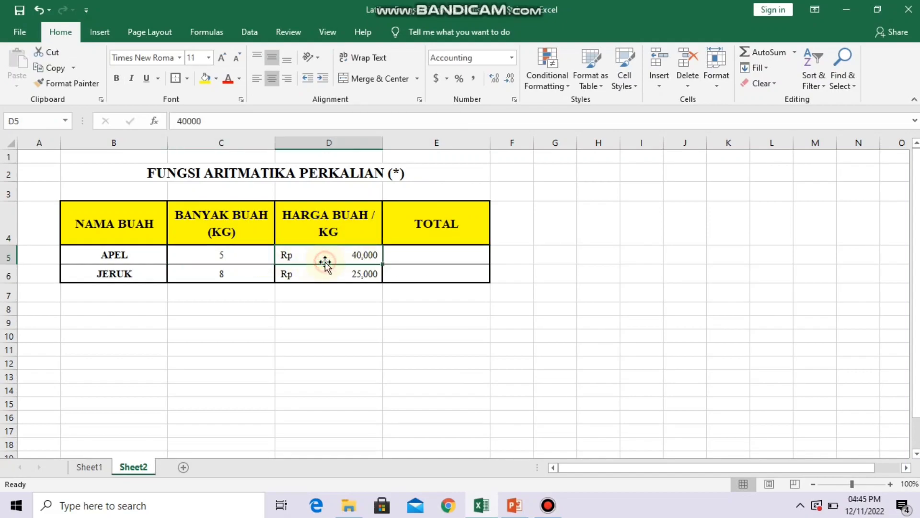
pyautogui.click(451, 254)
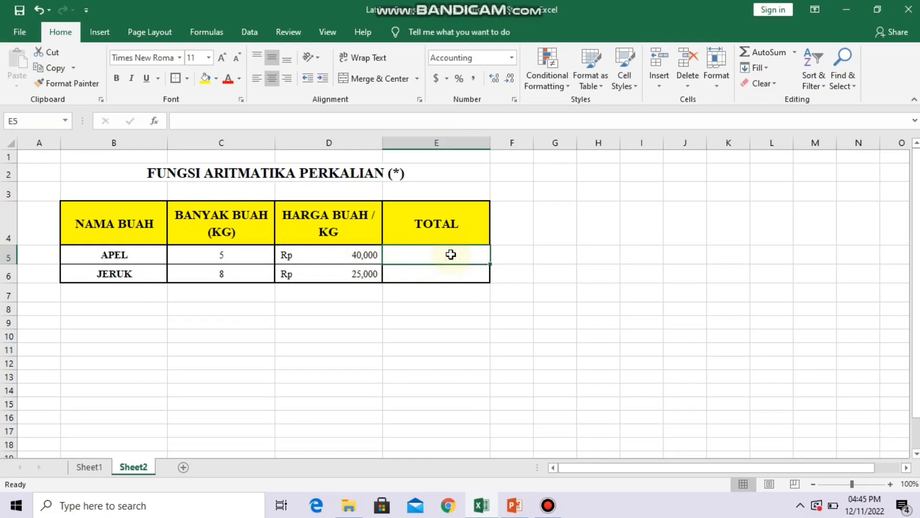
# Enter the formula =C5*D5 in E5 to calculate the TOTAL for APEL.
pyautogui.write('=')
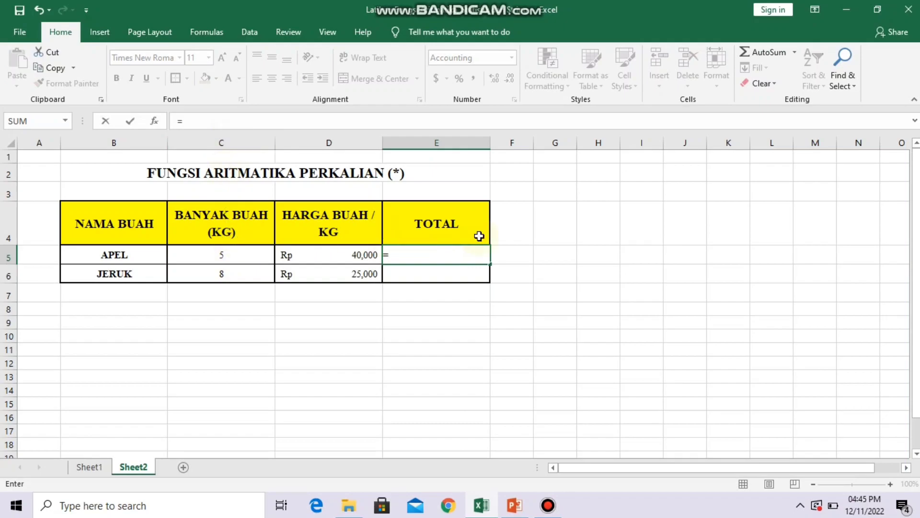
pyautogui.write('C5*')
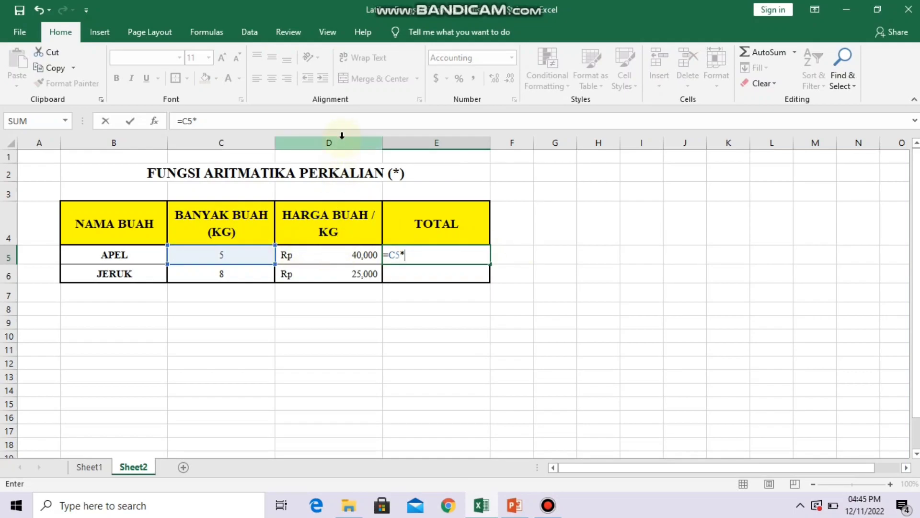
pyautogui.write('D5')
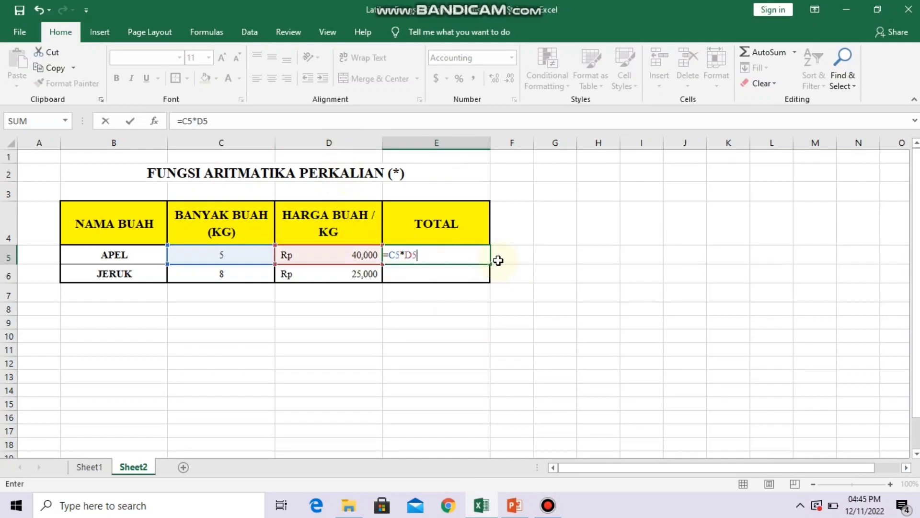
pyautogui.press('Return')
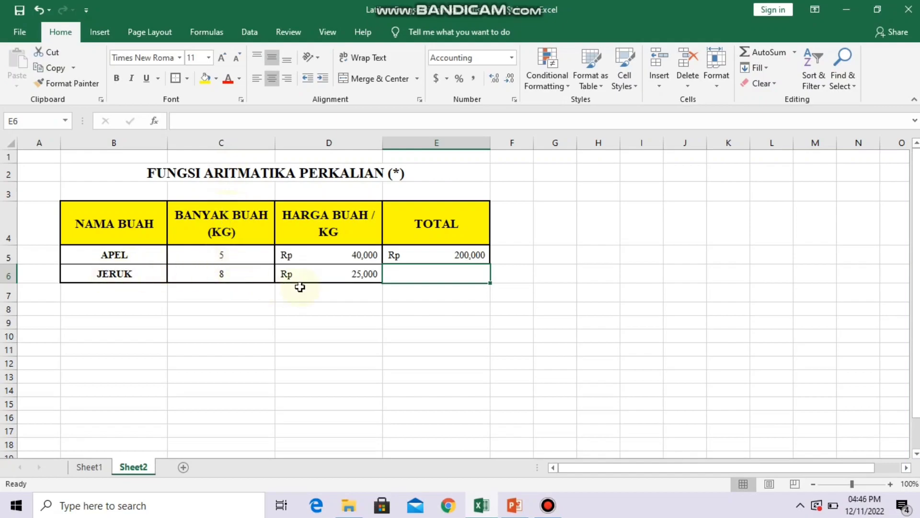
# Enter the formula =C6*D6 in E6 to calculate the TOTAL for JERUK.
pyautogui.write('=C6')
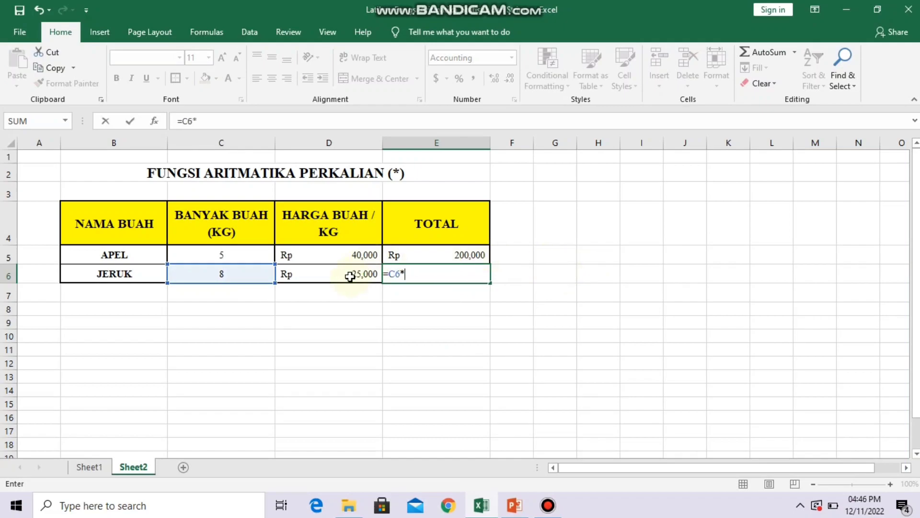
pyautogui.write('*D6')
pyautogui.press('Return')
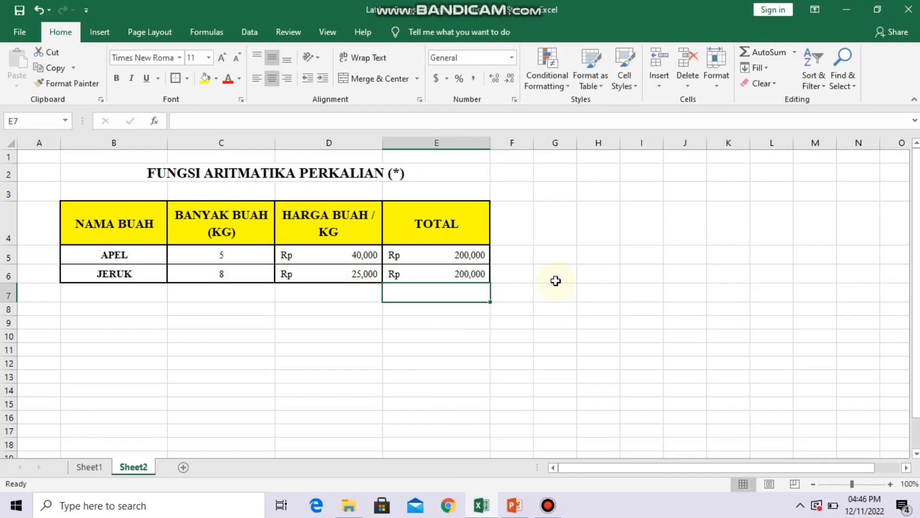
pyautogui.click(556, 282)
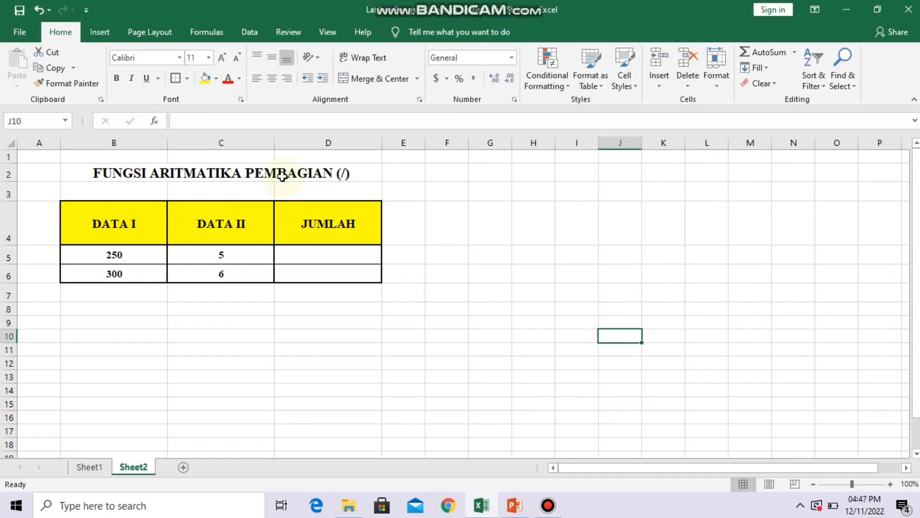
# Examine the division table's title and its DATA I, DATA II and JUMLAH column headers.
pyautogui.click(301, 174)
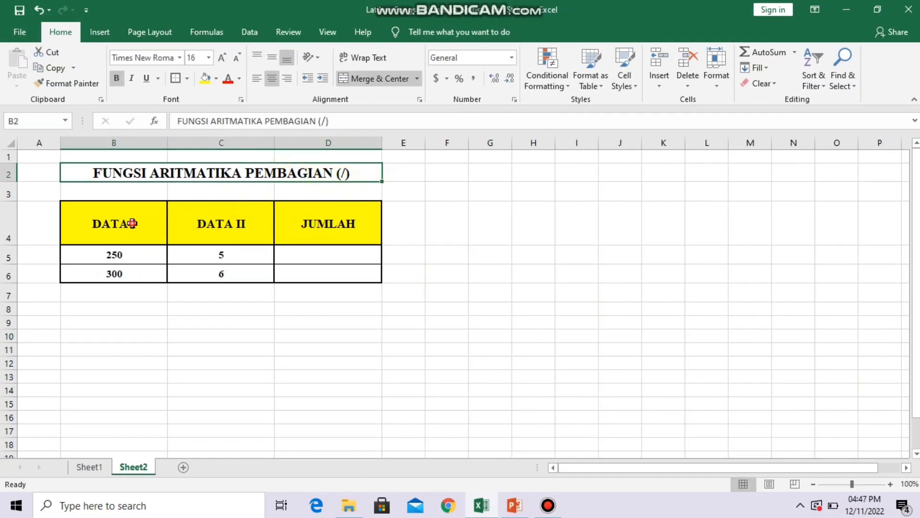
pyautogui.click(133, 224)
pyautogui.click(238, 231)
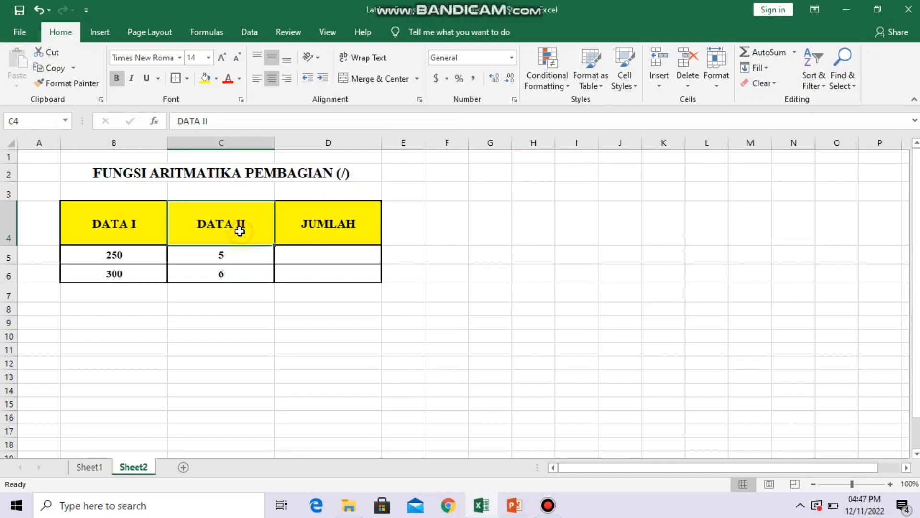
pyautogui.click(333, 234)
# Enter the formula =B5/C5 in D5 to divide DATA I by DATA II in the first data row.
pyautogui.click(333, 253)
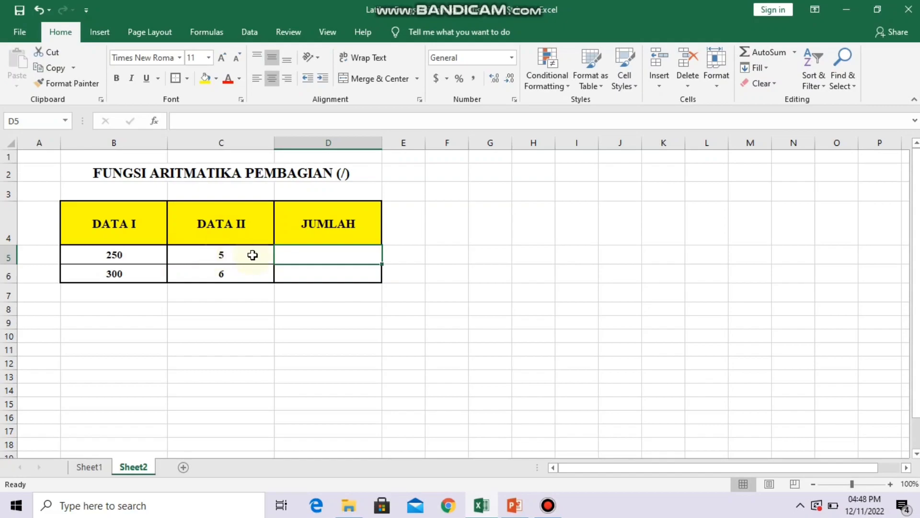
pyautogui.write('=')
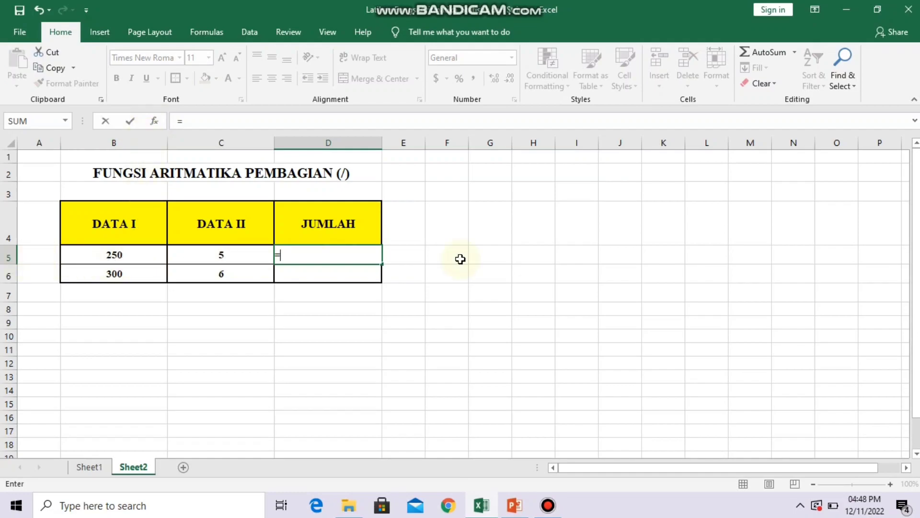
pyautogui.write('B5/')
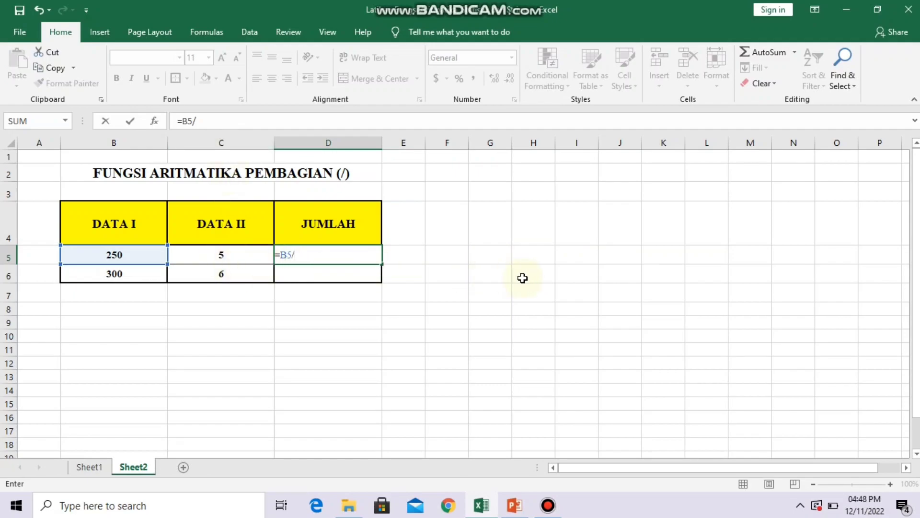
pyautogui.write('C5')
pyautogui.press('Return')
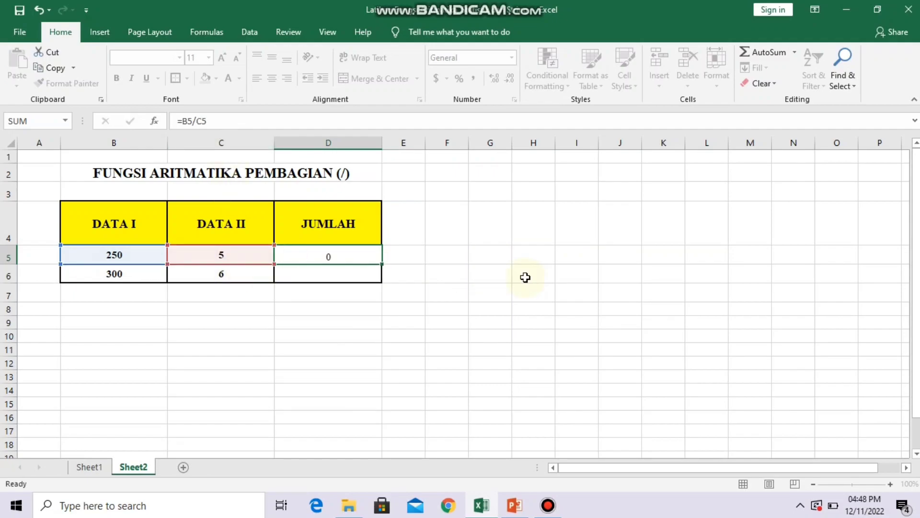
# Enter the formula =B6/C6 in D6 to calculate the second row's JUMLAH, and review the division table's title.
pyautogui.click(132, 269)
pyautogui.click(327, 271)
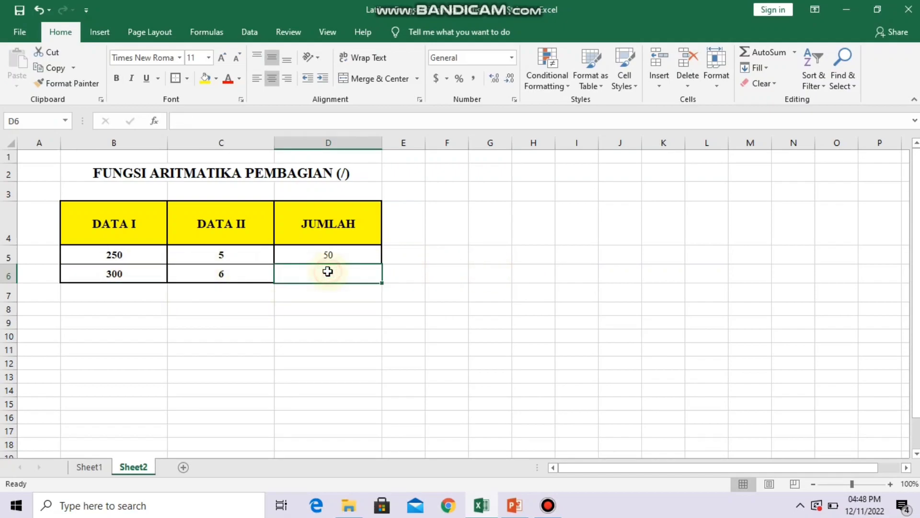
pyautogui.write('=')
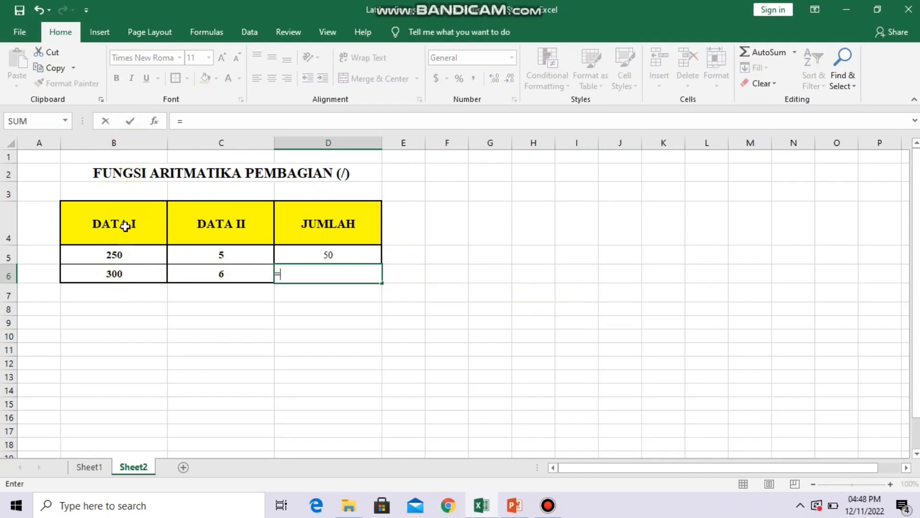
pyautogui.write('B6')
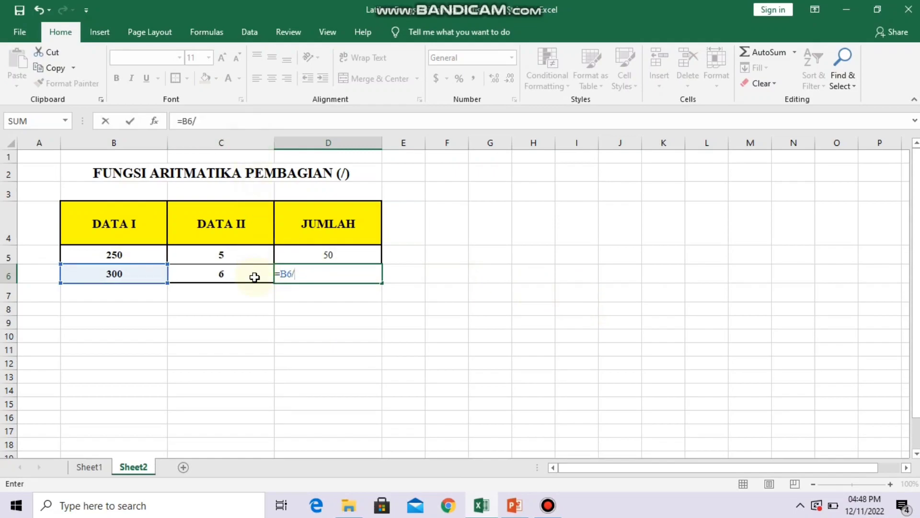
pyautogui.write('/C6')
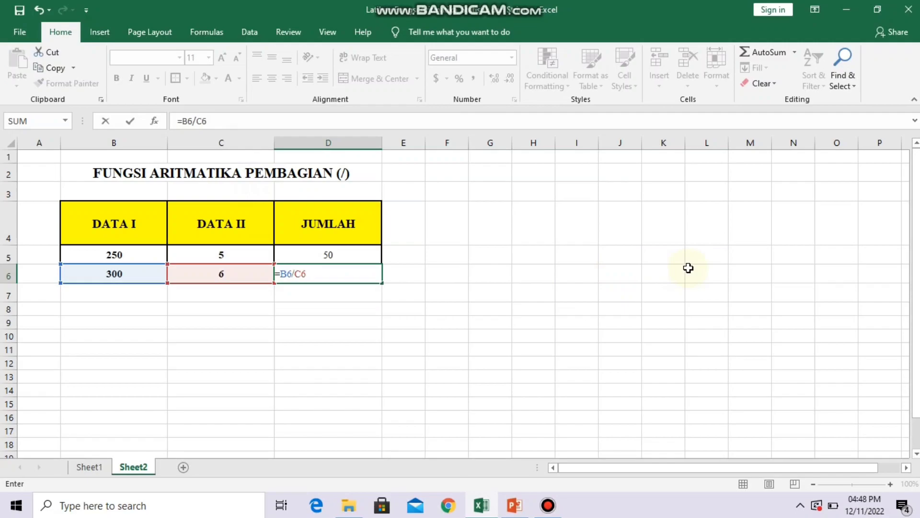
pyautogui.press('Return')
pyautogui.click(460, 244)
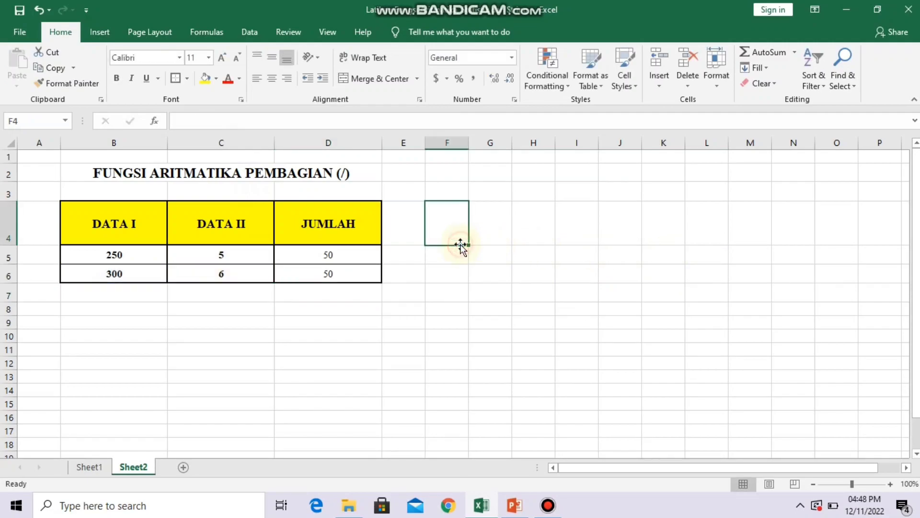
pyautogui.click(342, 177)
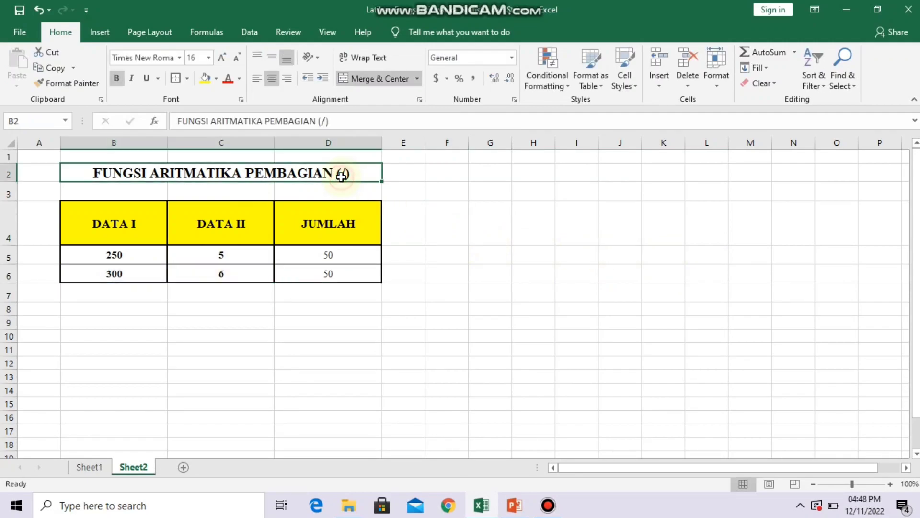
pyautogui.click(467, 318)
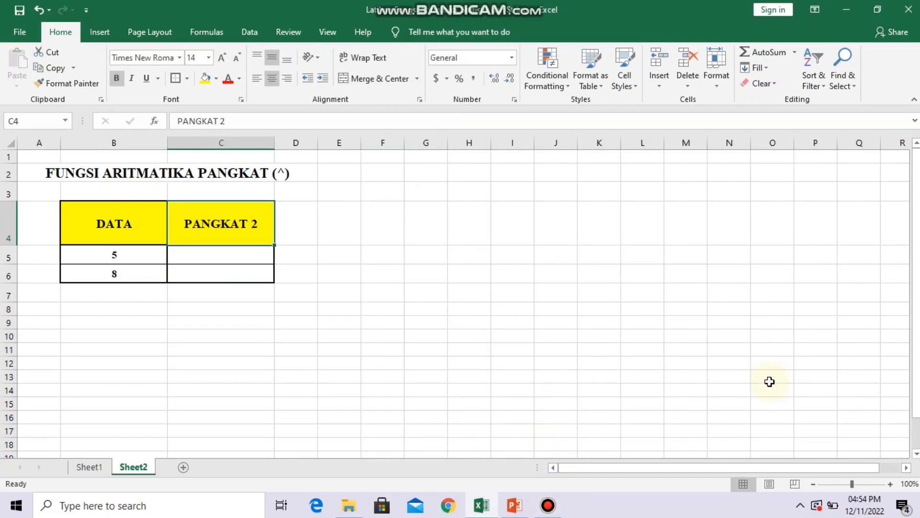
# Examine the power table's title, its DATA header and values, and the PANGKAT 2 column with its empty result cells.
pyautogui.click(300, 173)
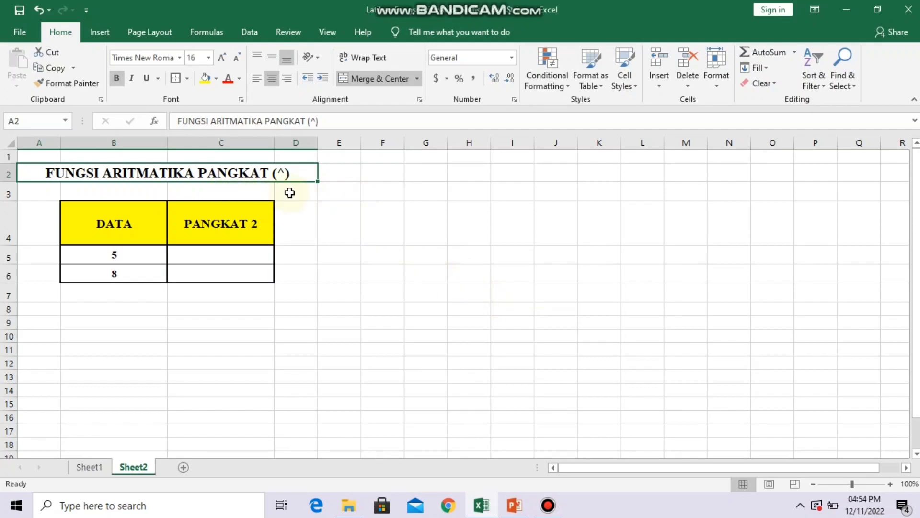
pyautogui.click(115, 224)
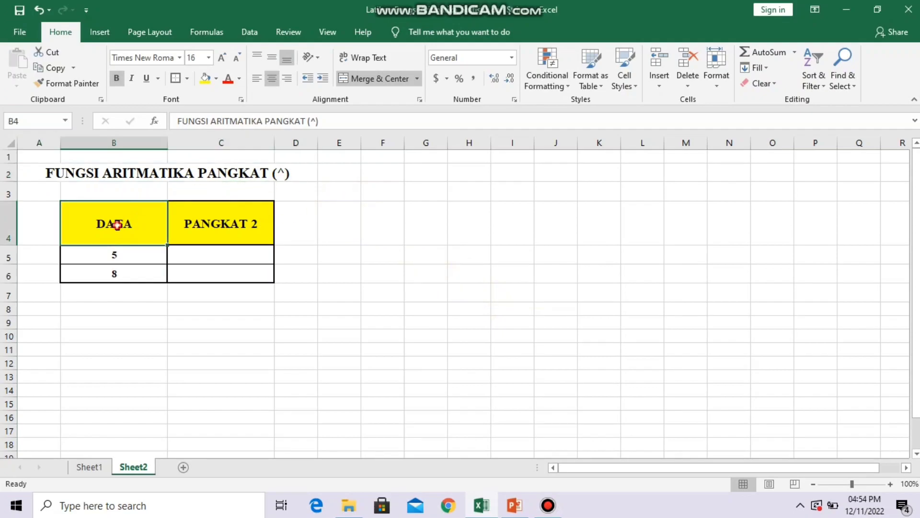
pyautogui.click(137, 254)
pyautogui.click(143, 273)
pyautogui.click(221, 229)
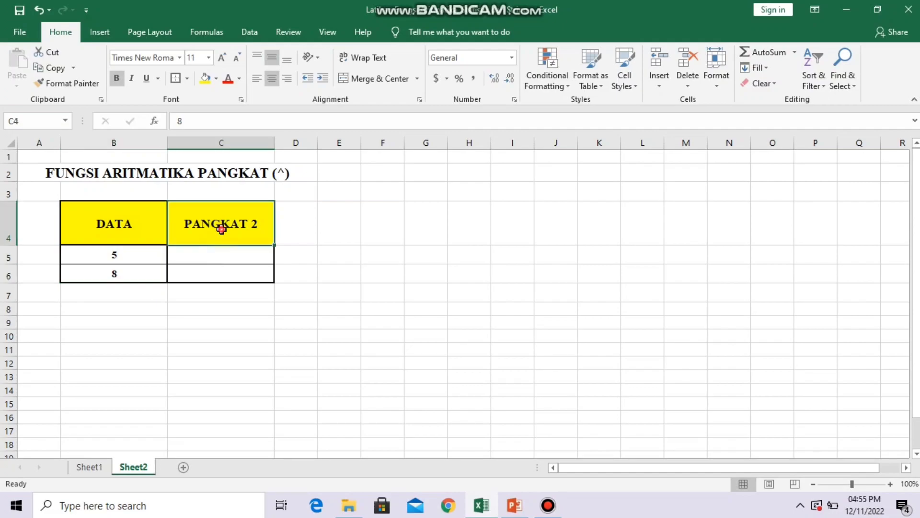
pyautogui.click(216, 258)
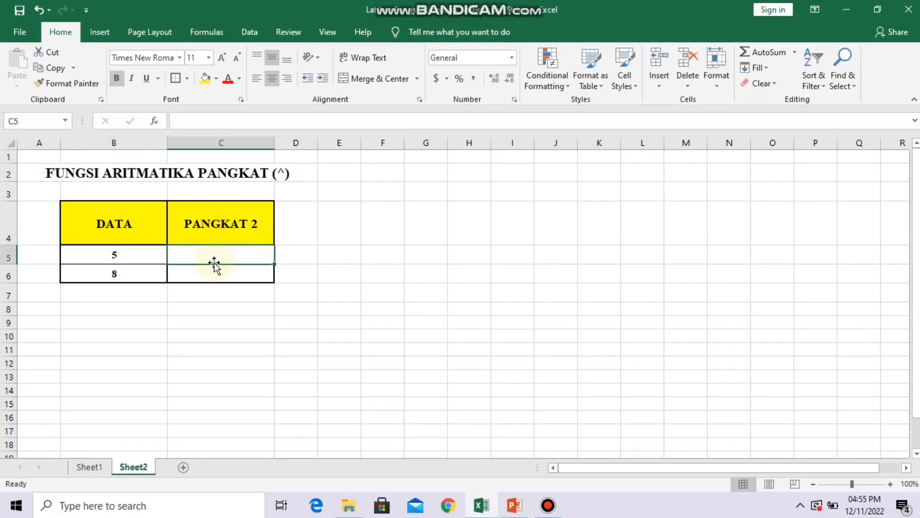
pyautogui.click(211, 275)
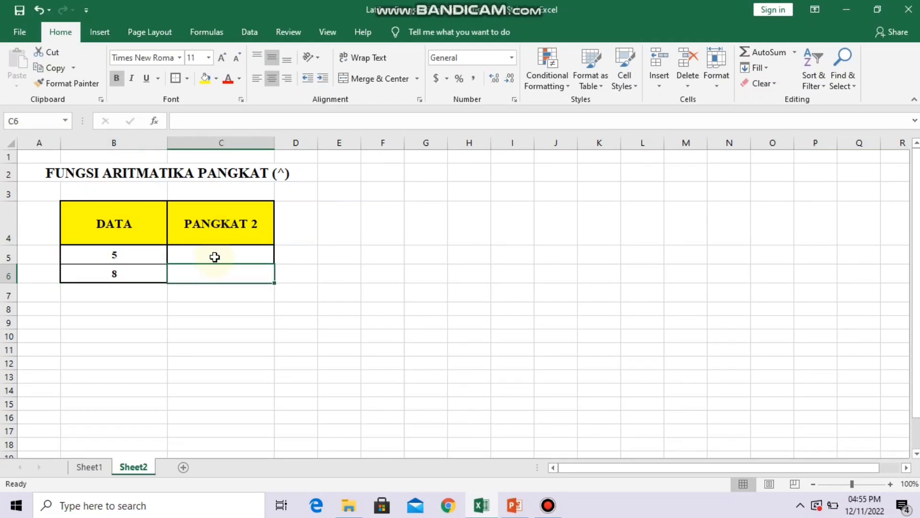
# Enter the formula =B5^2 in C5 to square the first DATA value.
pyautogui.click(215, 254)
pyautogui.write('=')
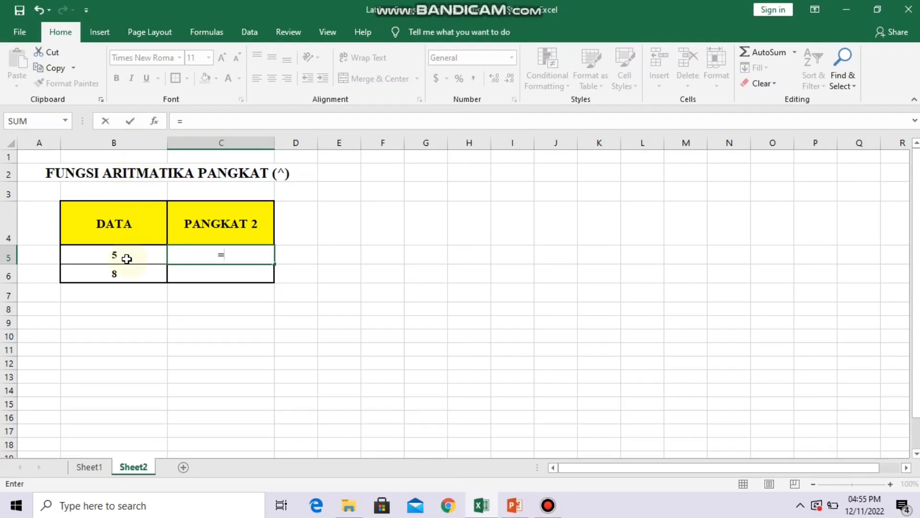
pyautogui.write('B5')
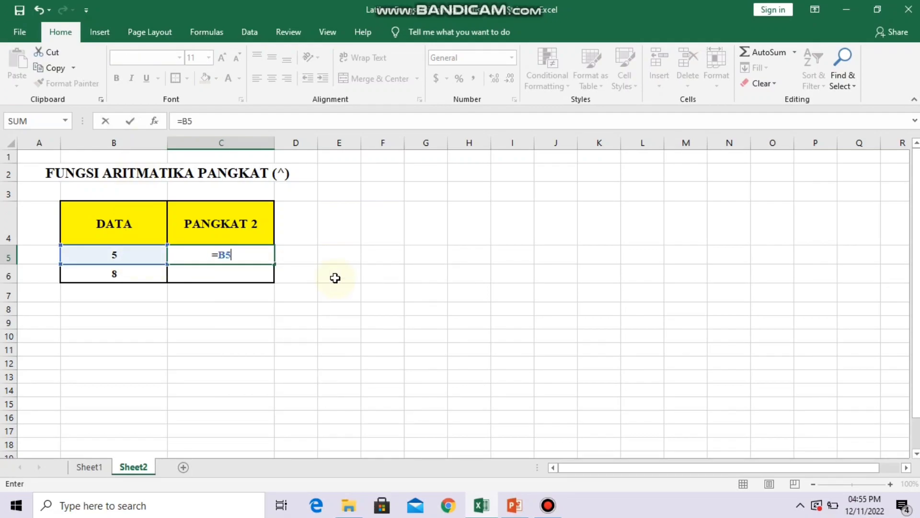
pyautogui.write('^2')
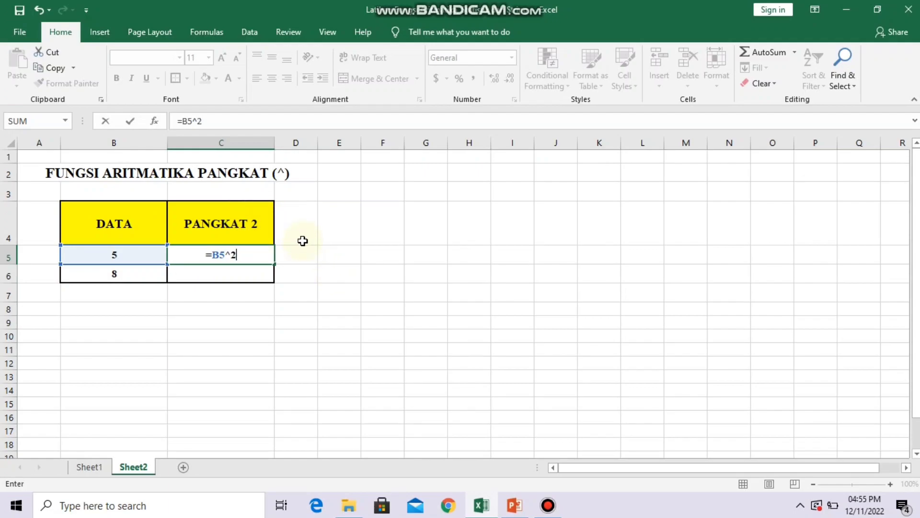
pyautogui.press('Return')
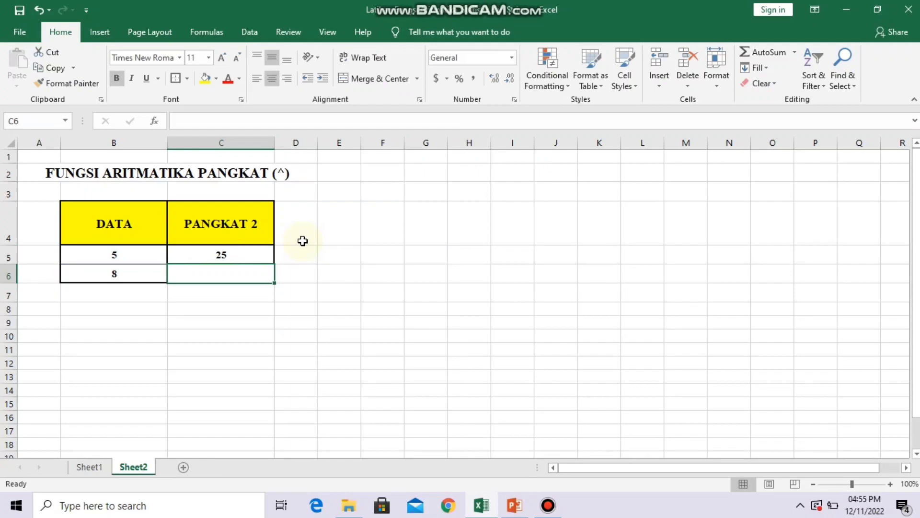
# Enter the formula =B6^2 in C6 to square the second DATA value, and review the power table's title.
pyautogui.click(134, 274)
pyautogui.click(201, 274)
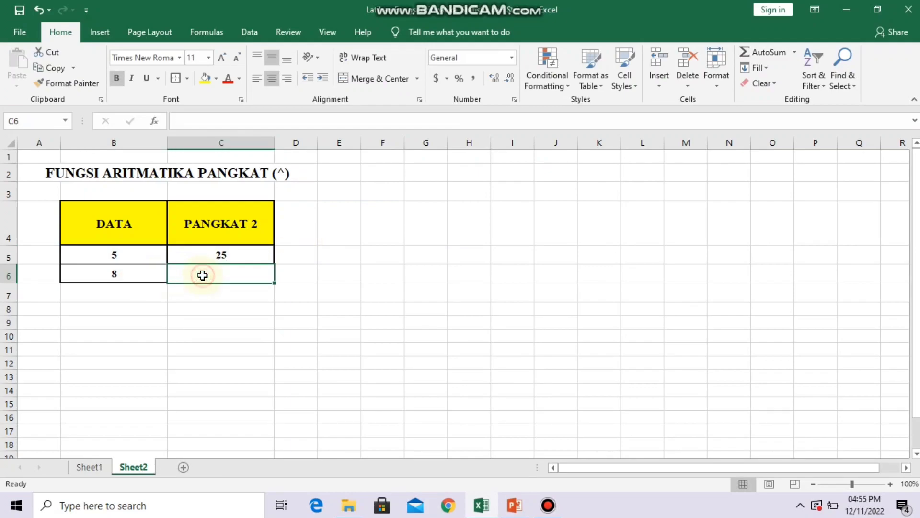
pyautogui.write('=')
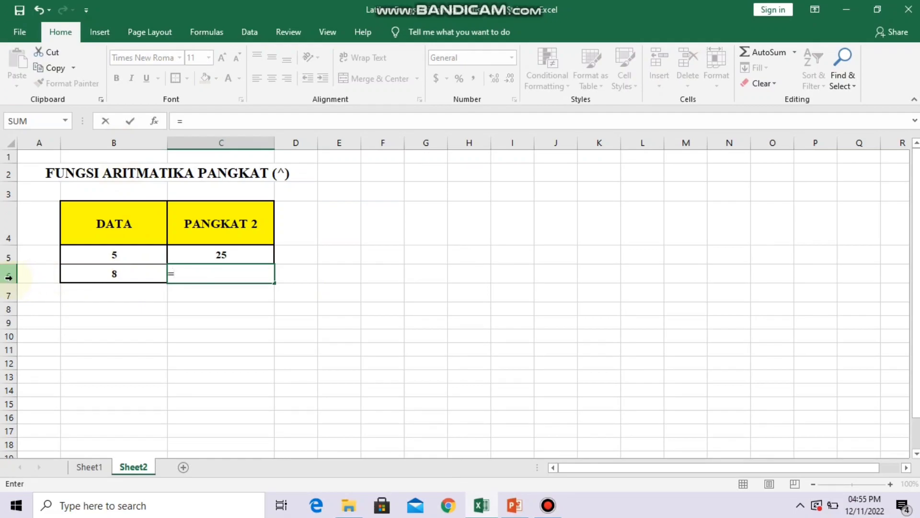
pyautogui.write('B6^2')
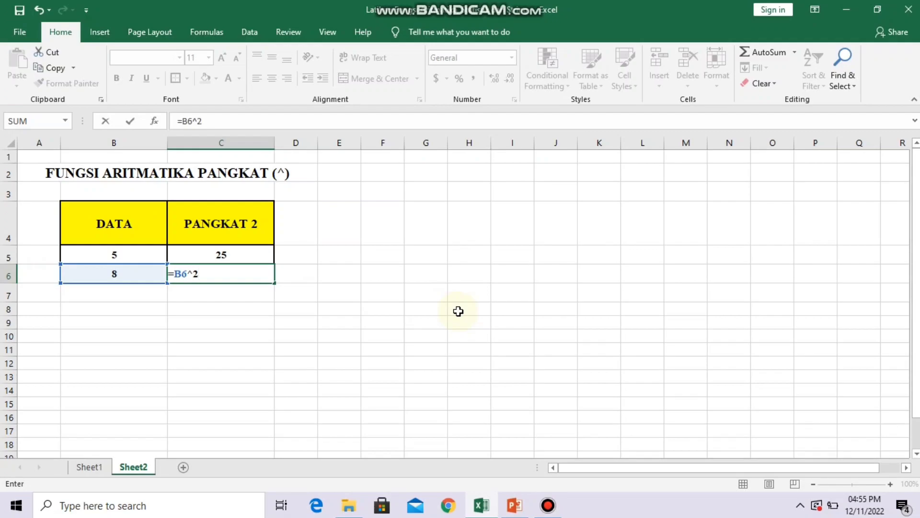
pyautogui.press('Return')
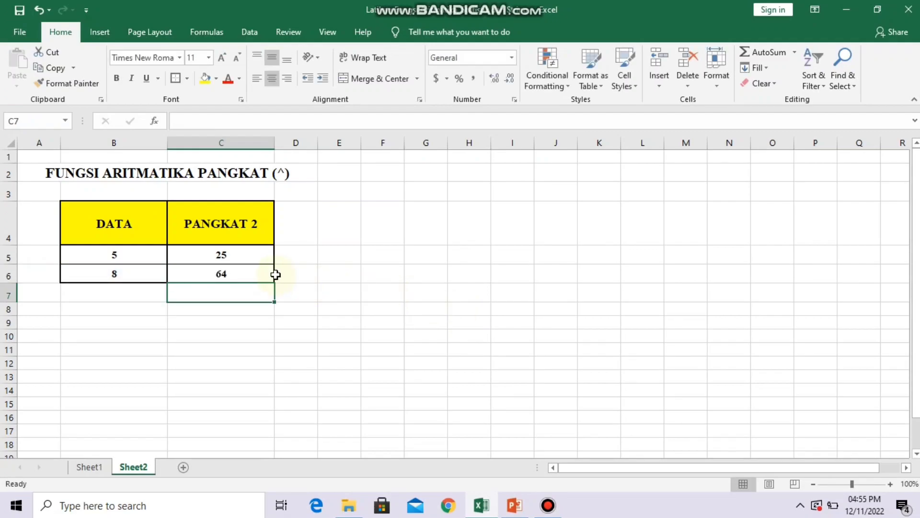
pyautogui.click(293, 270)
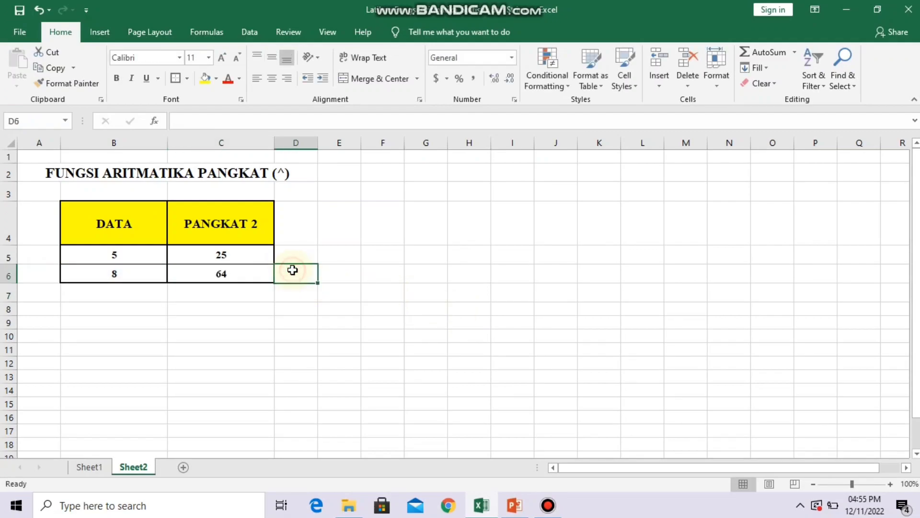
pyautogui.click(285, 173)
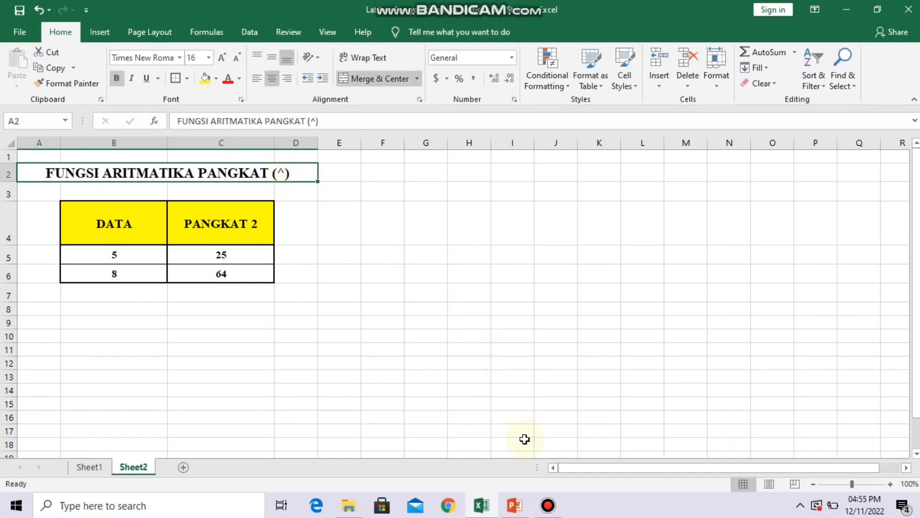
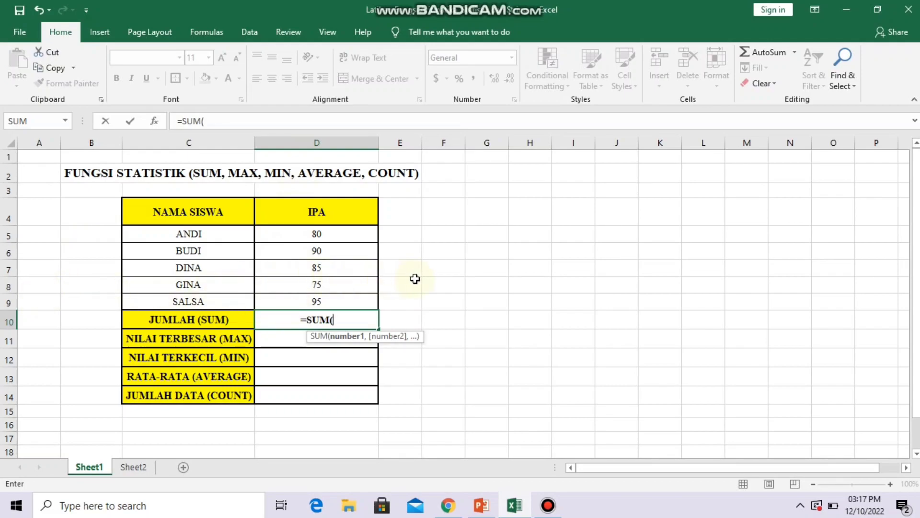
# Complete the formula =SUM(D5:D9) in D10 to total the IPA scores.
pyautogui.write('D')
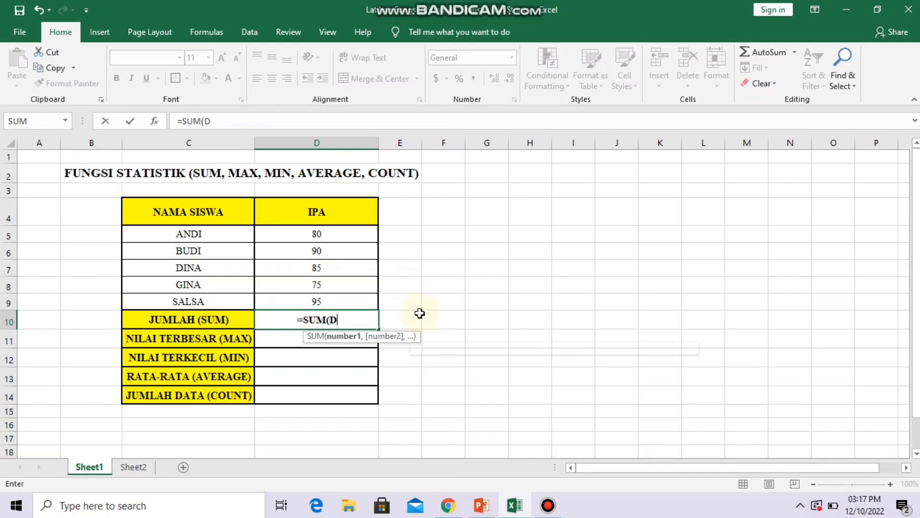
pyautogui.write('5:')
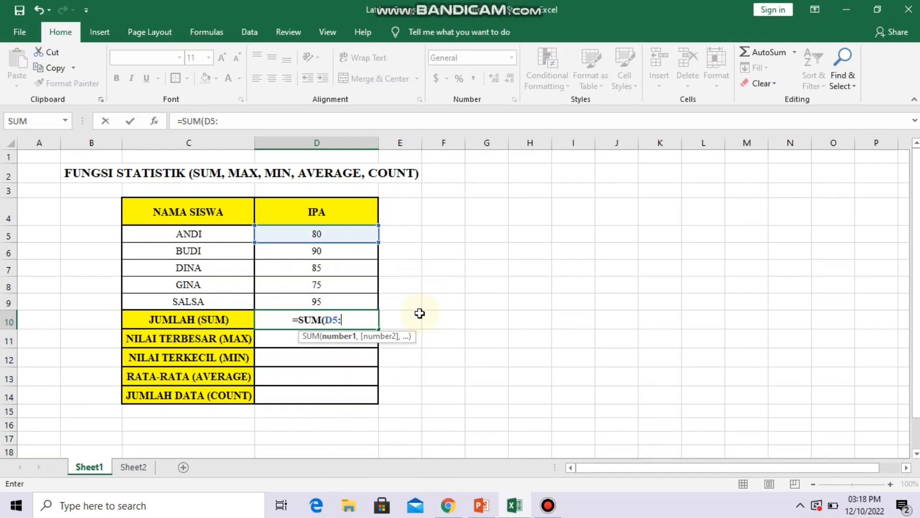
pyautogui.write('D9')
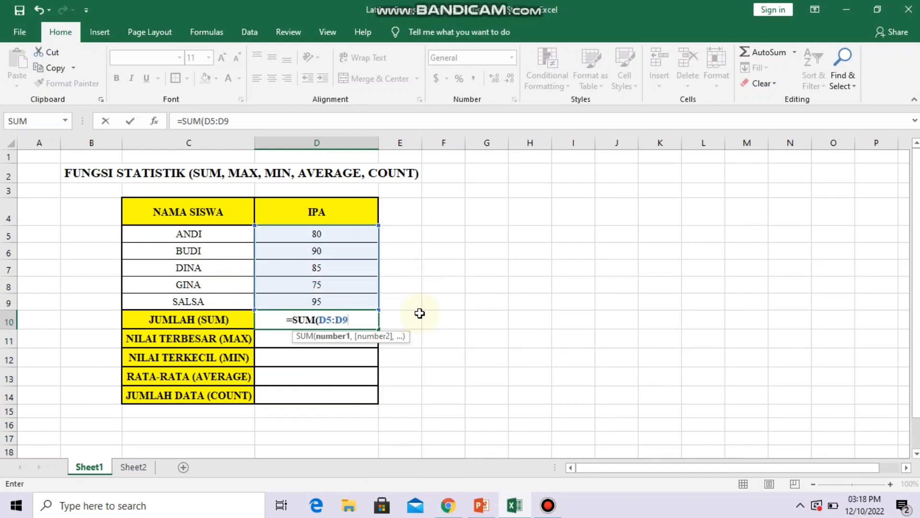
pyautogui.write(')')
pyautogui.press('Return')
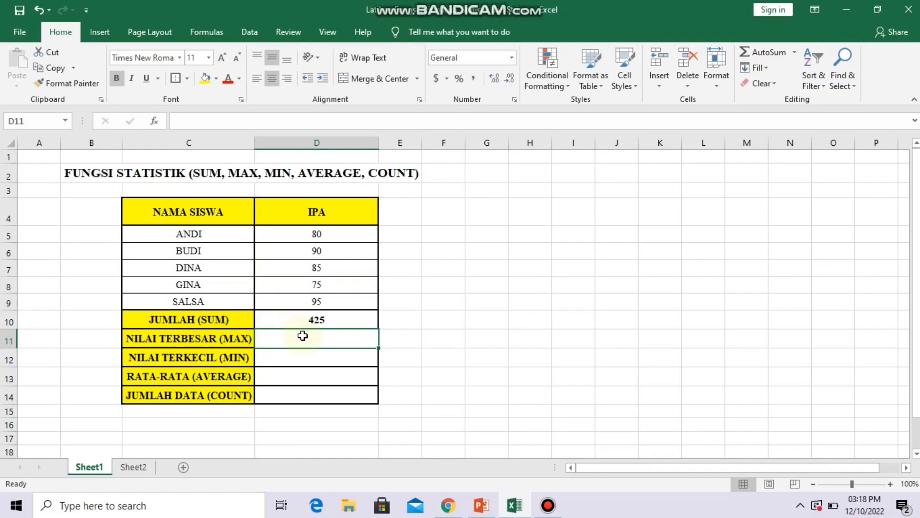
# Enter the formula =MAX(D5:D9) in D11 to find the highest IPA score.
pyautogui.write('=')
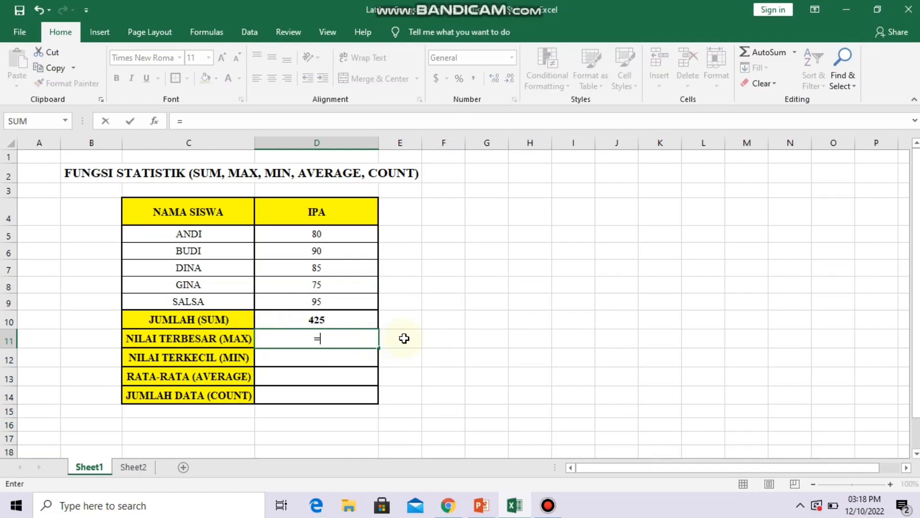
pyautogui.write('MAX(')
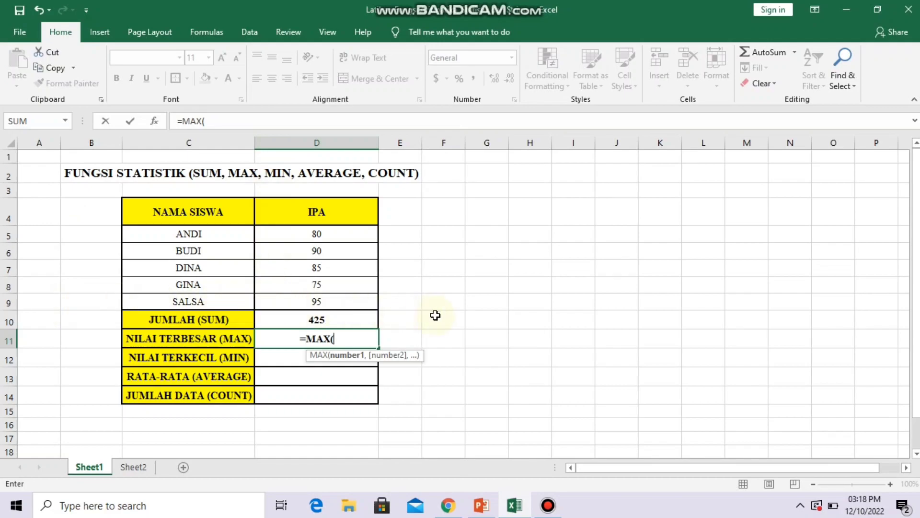
pyautogui.write('D5')
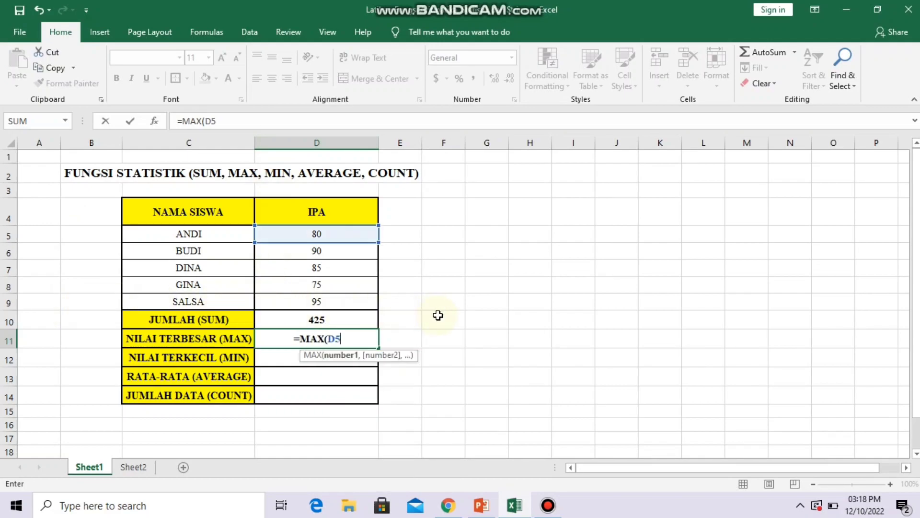
pyautogui.write(':D')
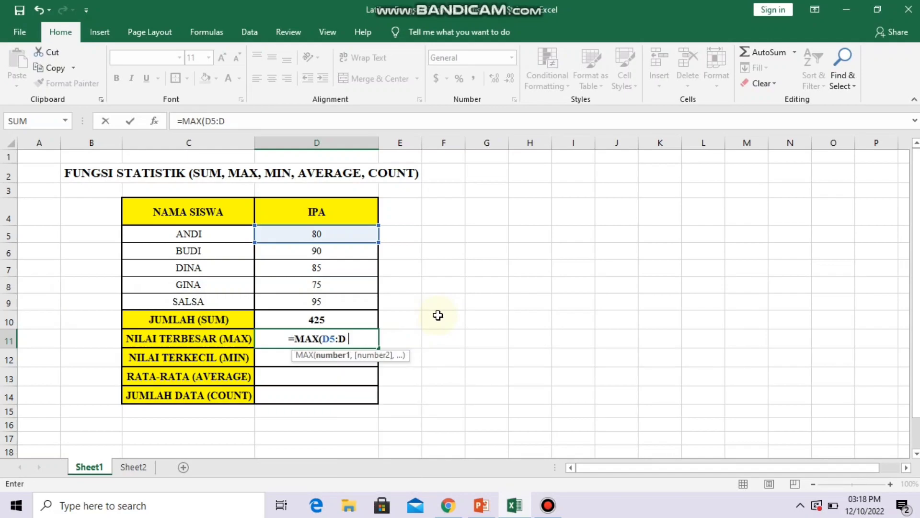
pyautogui.write('9)')
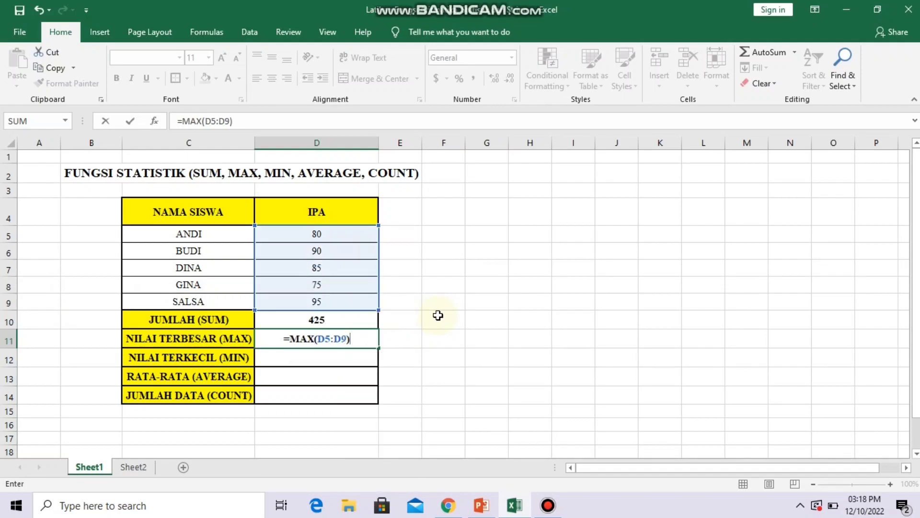
pyautogui.press('Return')
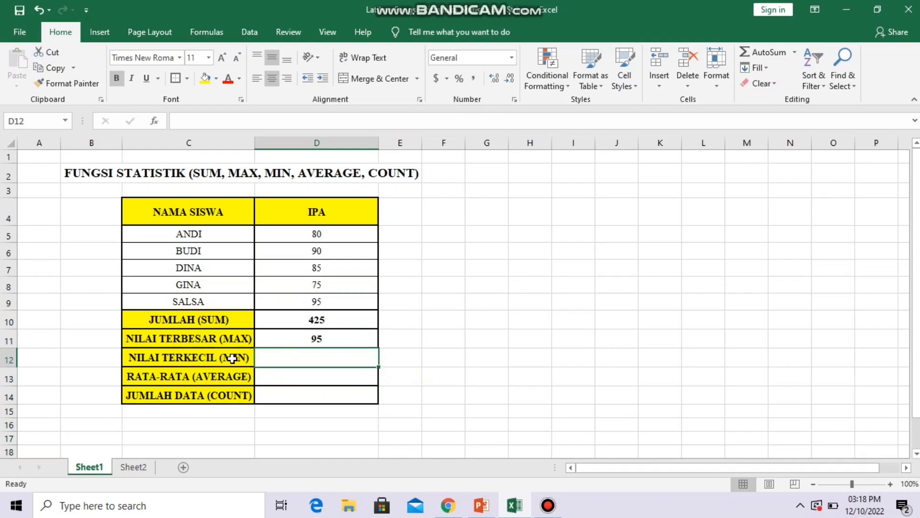
# Enter the formula =MIN(D5:D9) in D12 to find the lowest IPA score.
pyautogui.click(321, 359)
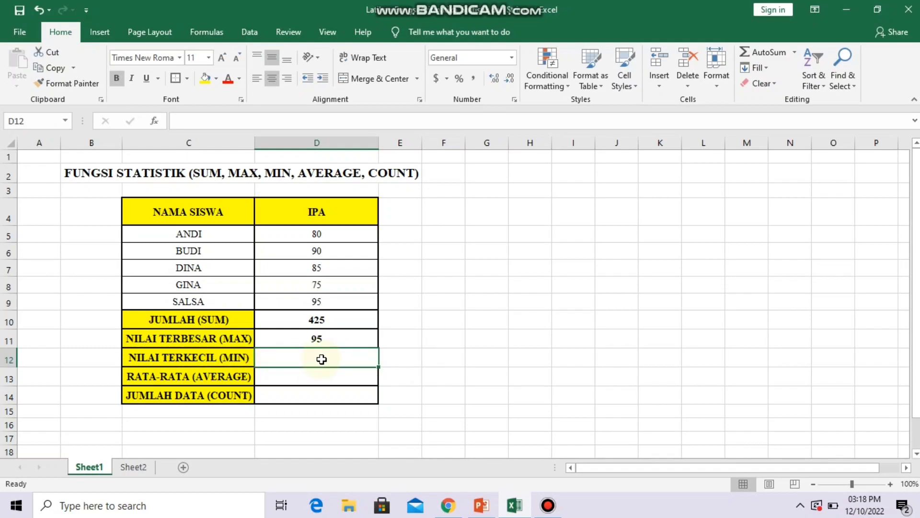
pyautogui.write('=MIN')
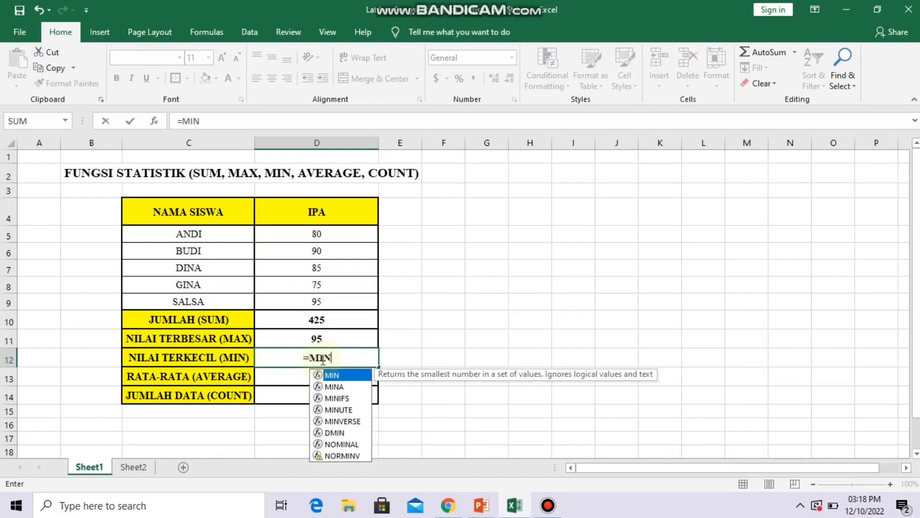
pyautogui.write('(')
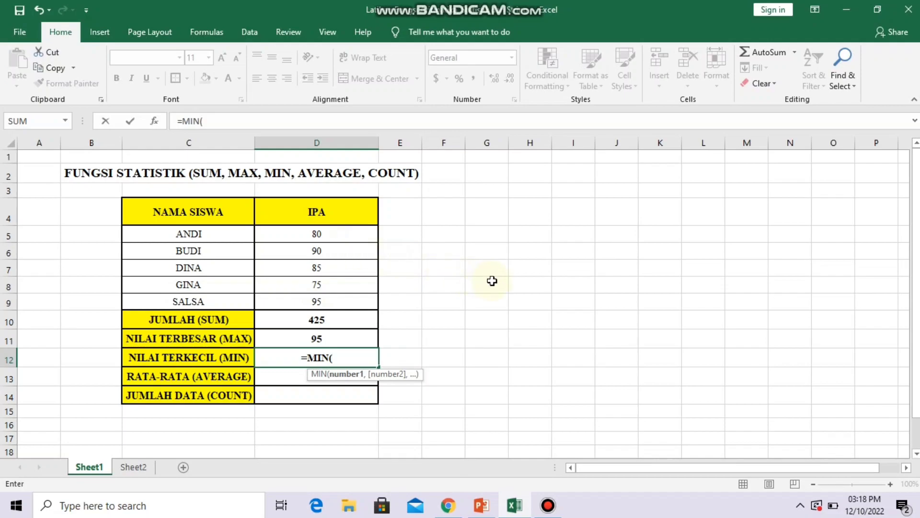
pyautogui.write('D5')
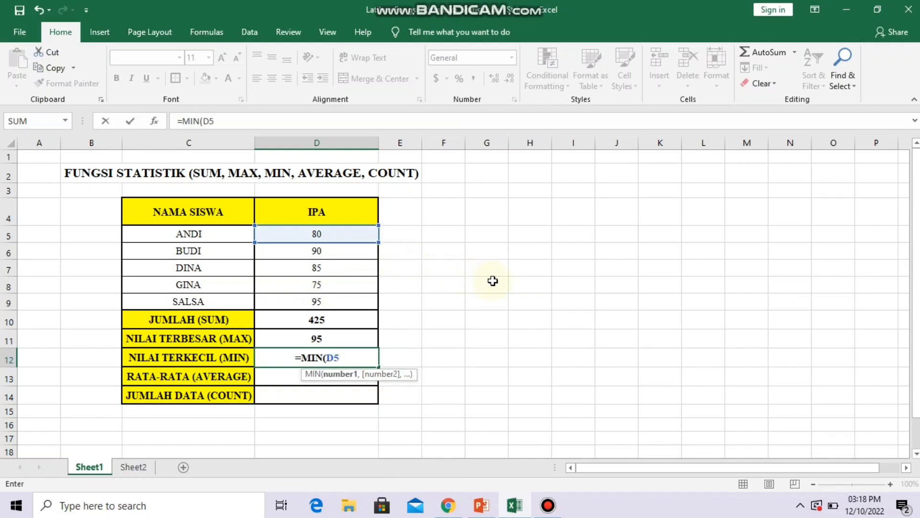
pyautogui.write(':D9')
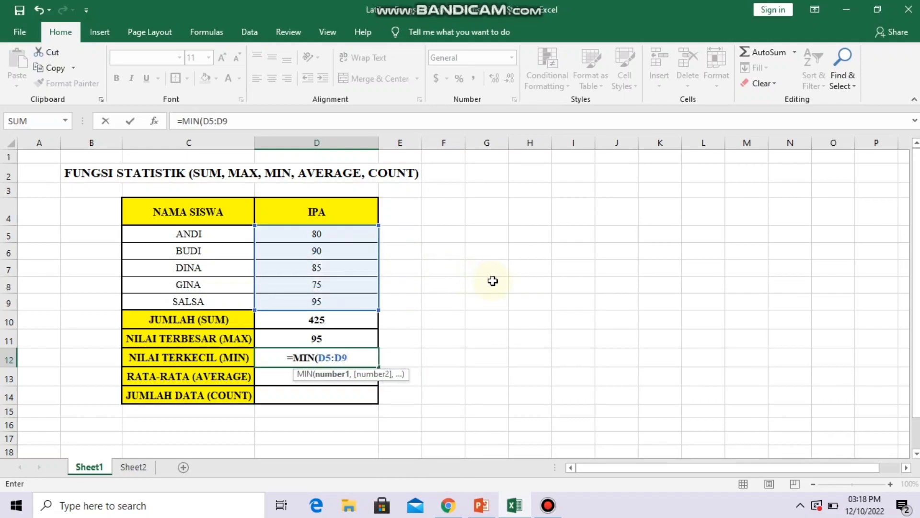
pyautogui.write(')')
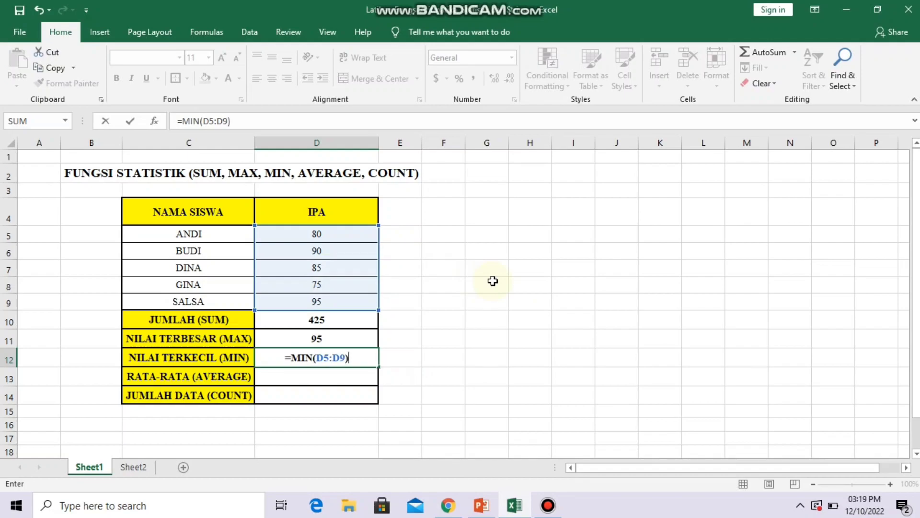
pyautogui.press('Return')
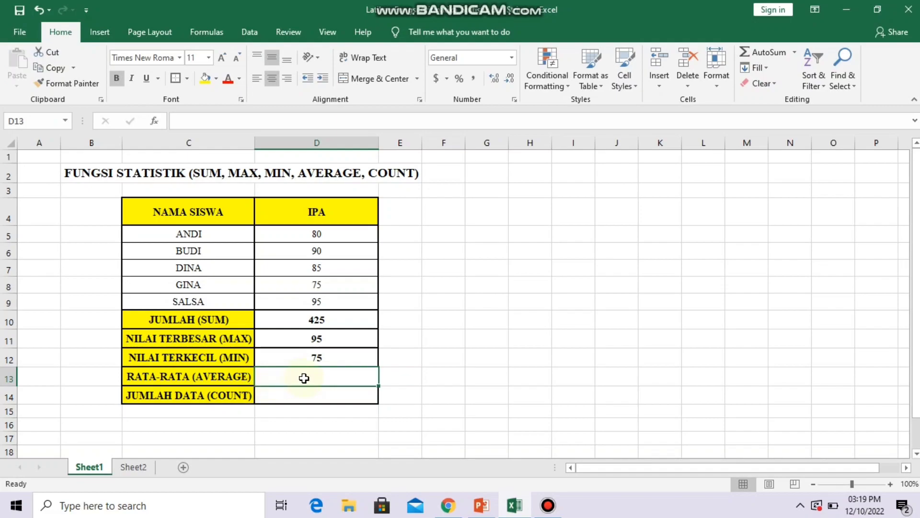
# Enter the formula =AVERAGE(D5:D9) in D13 to calculate the mean IPA score.
pyautogui.write('=')
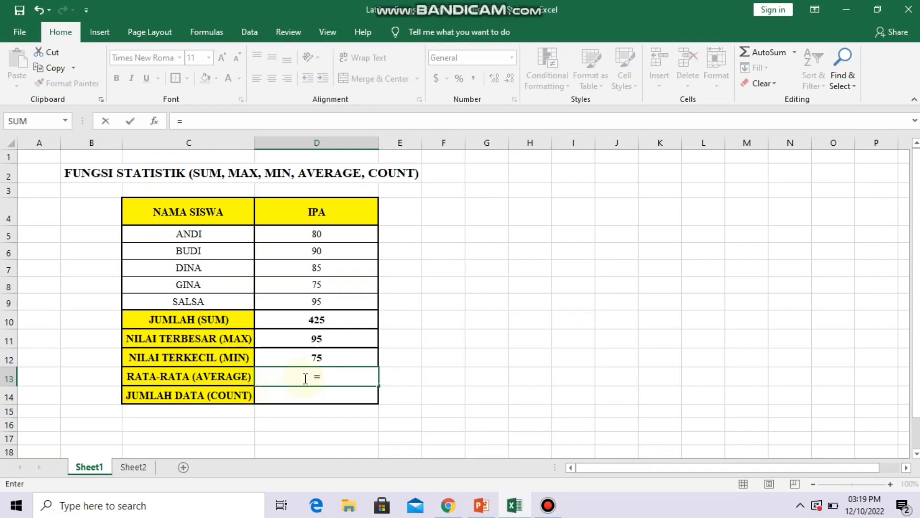
pyautogui.write('AVERAGE')
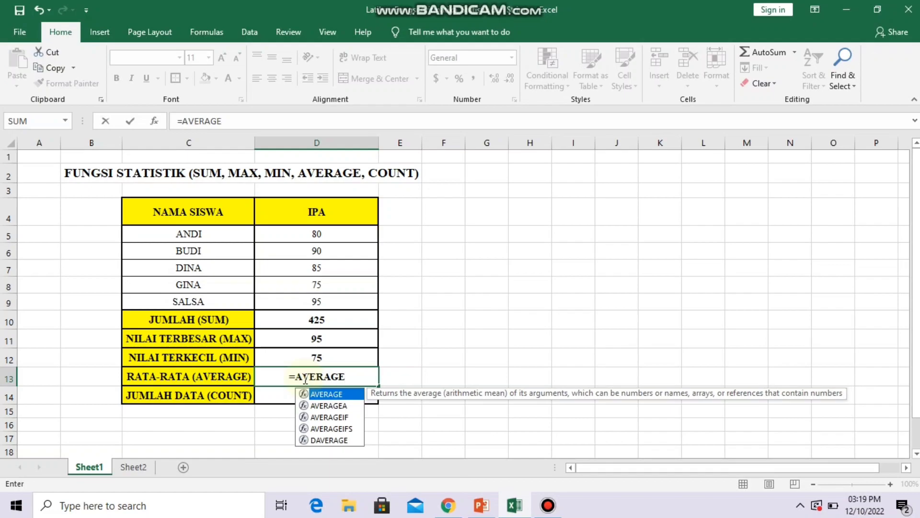
pyautogui.write('(')
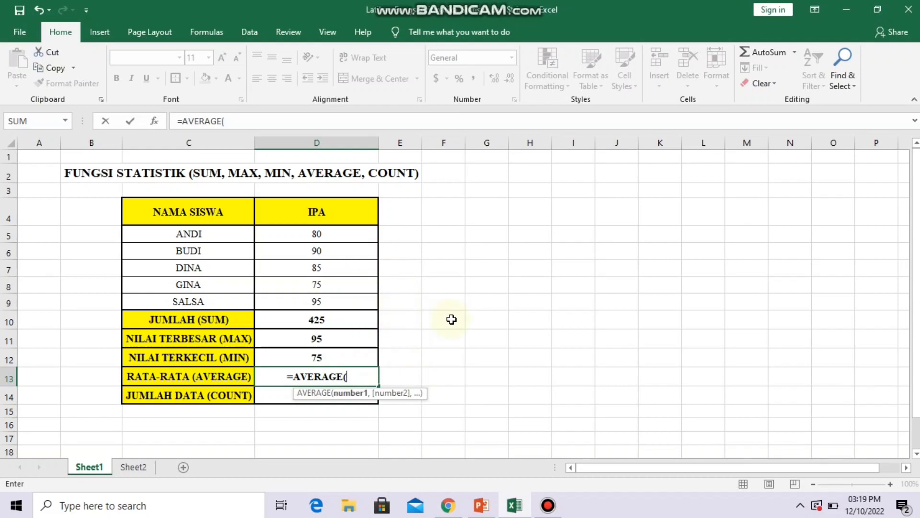
pyautogui.write('D5')
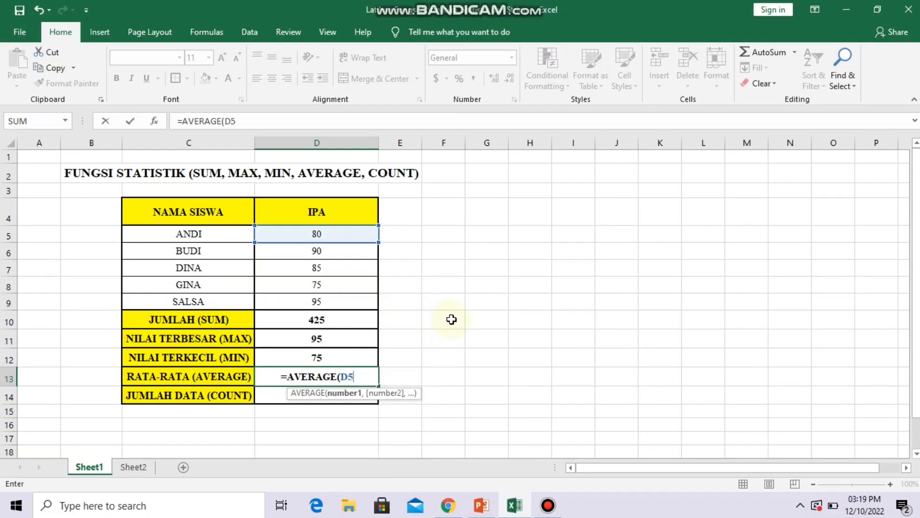
pyautogui.write(':')
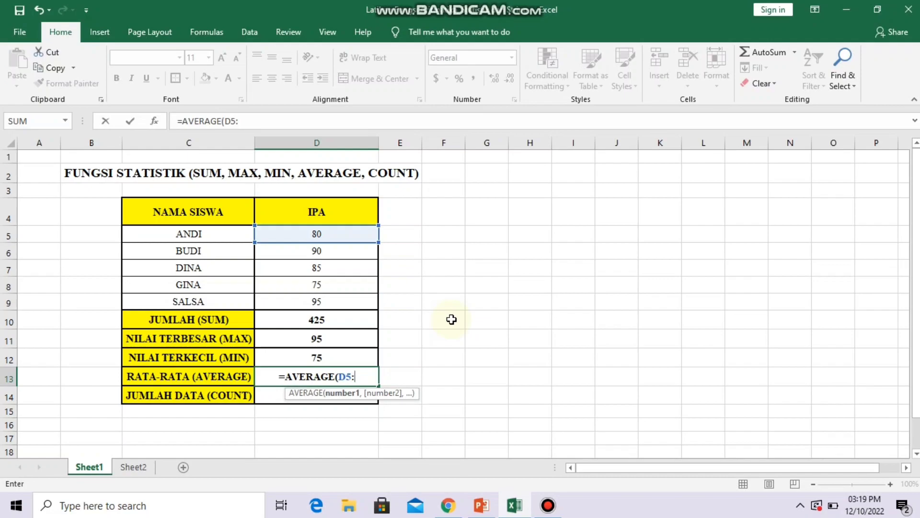
pyautogui.write('D9)')
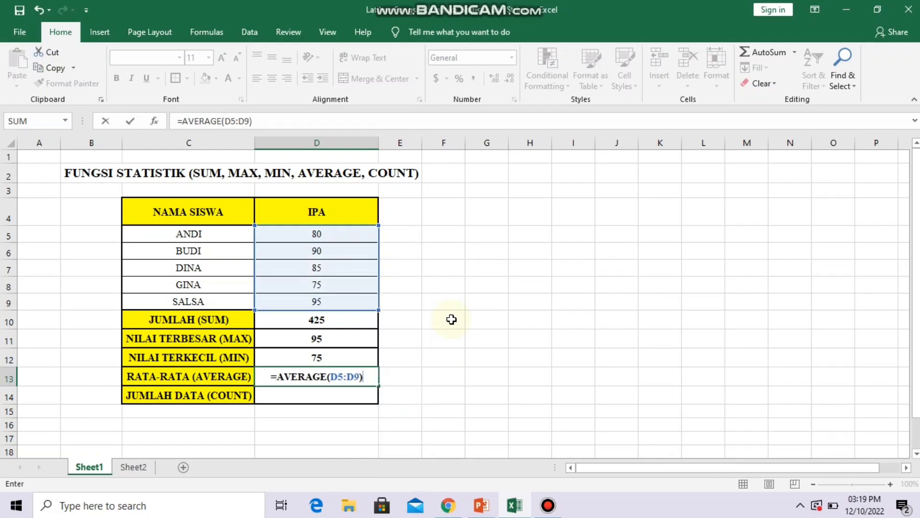
pyautogui.press('Return')
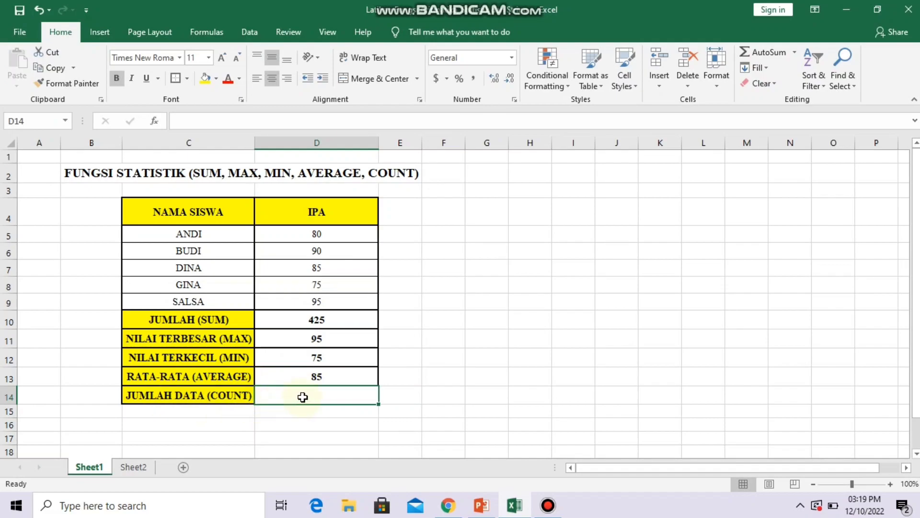
# Enter the formula =COUNT(D5:D9) in D14 to count the IPA scores.
pyautogui.write('=CO')
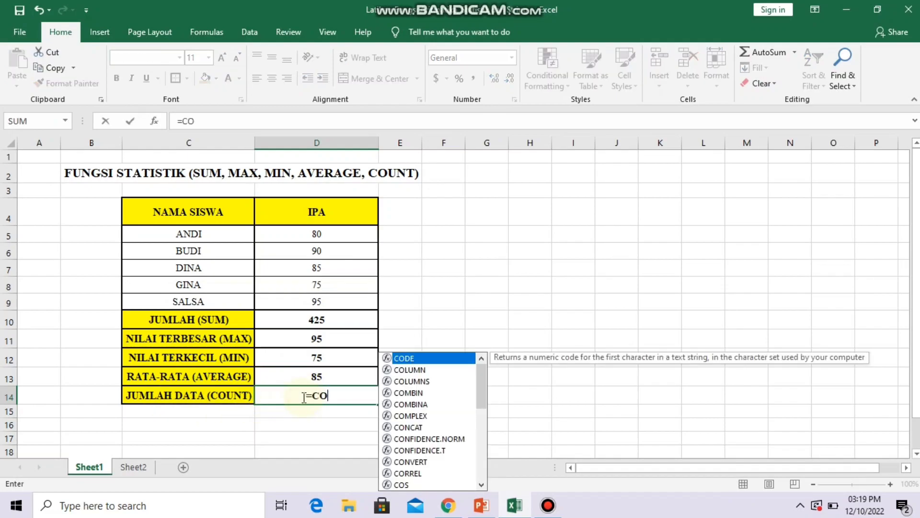
pyautogui.write('UNT')
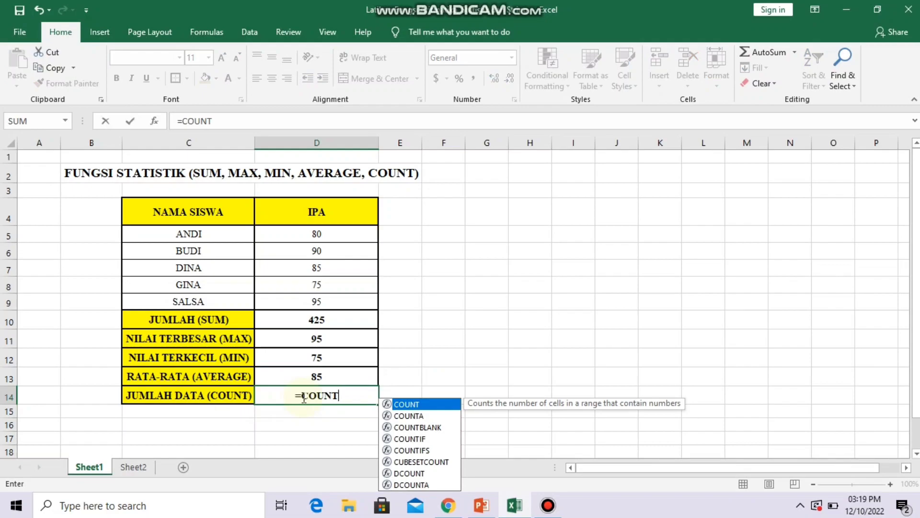
pyautogui.write('(')
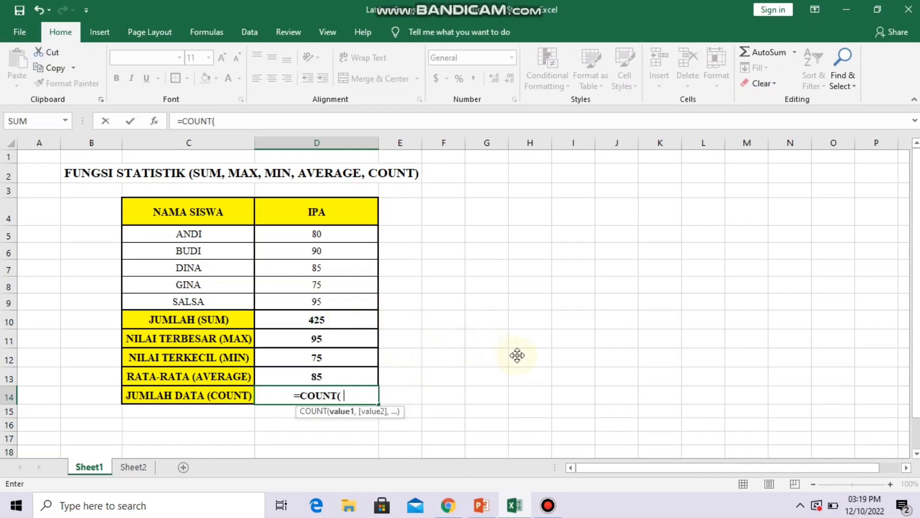
pyautogui.write(' D5:')
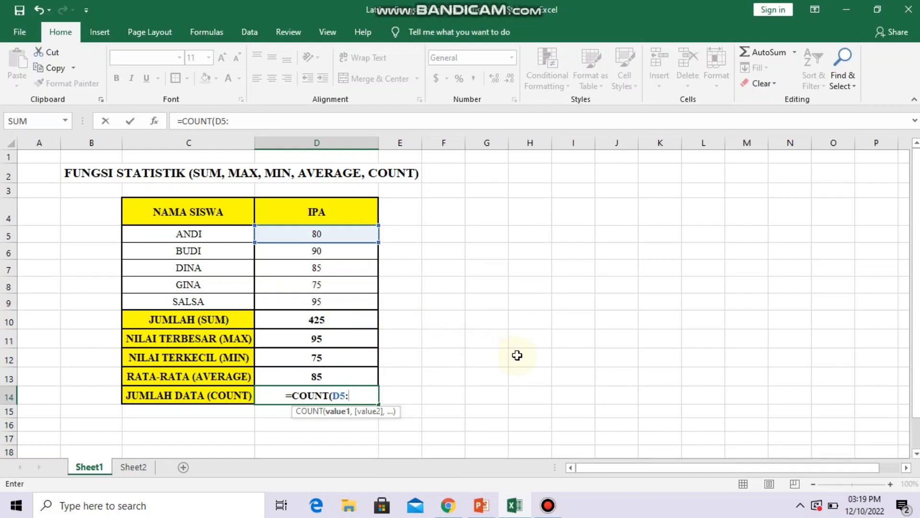
pyautogui.write('D9)')
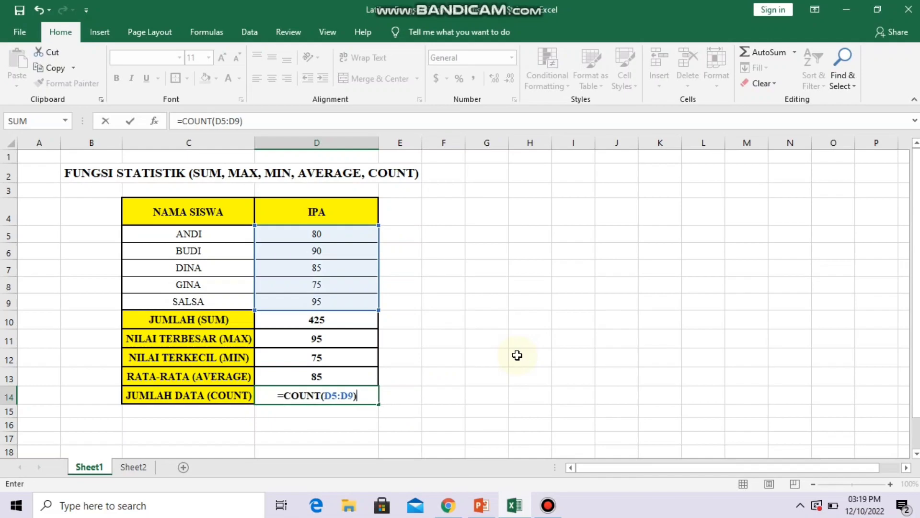
pyautogui.press('Return')
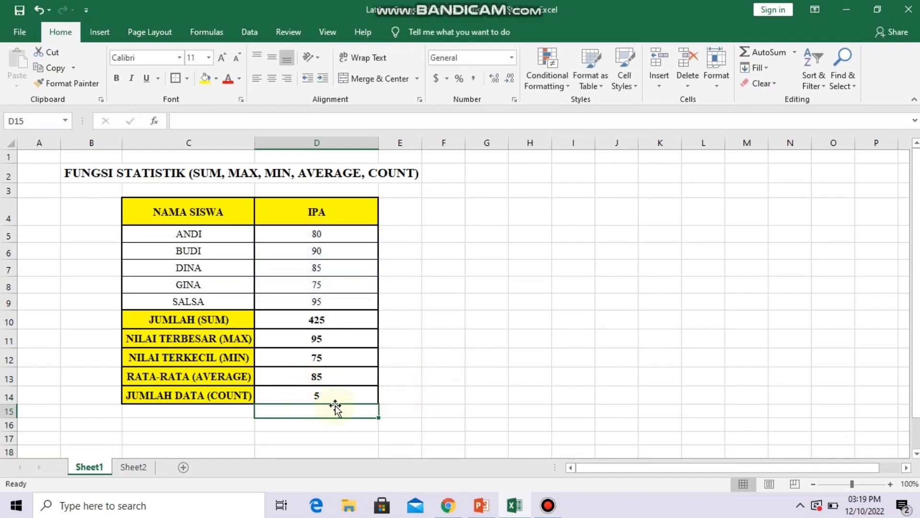
# Review the statistical formulas in the IPA column one by one, from JUMLAH (SUM) down to JUMLAH DATA (COUNT).
pyautogui.click(359, 320)
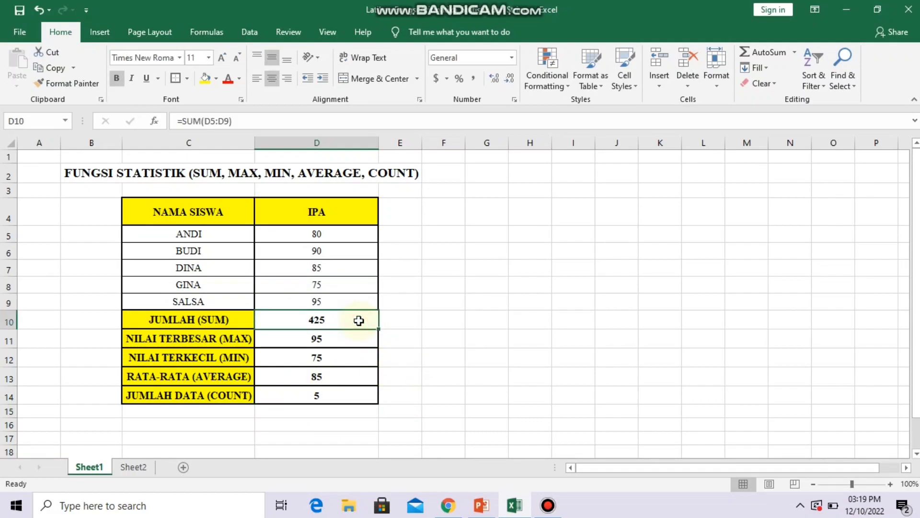
pyautogui.press('Down')
pyautogui.press('Down')
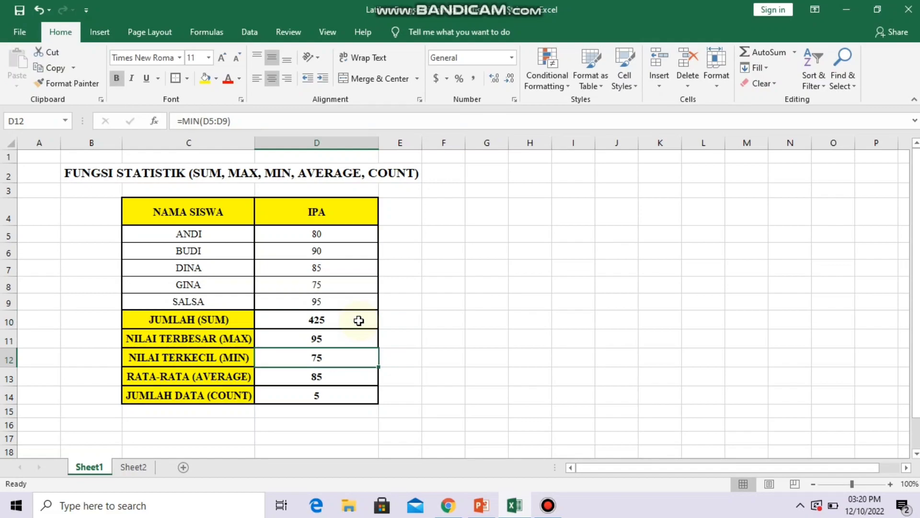
pyautogui.press('Down')
pyautogui.press('Down')
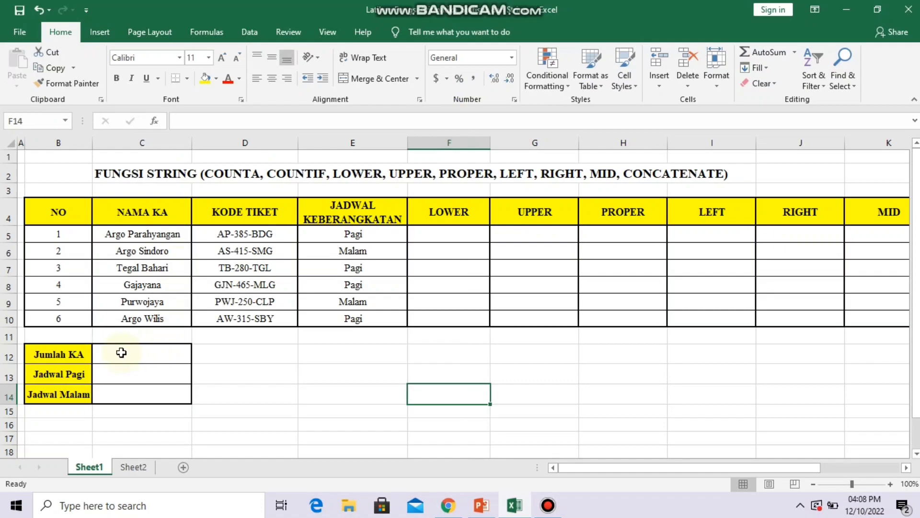
# Enter the formula =COUNTA(C5:C10) in C12 to count the train names for Jumlah KA.
pyautogui.click(72, 355)
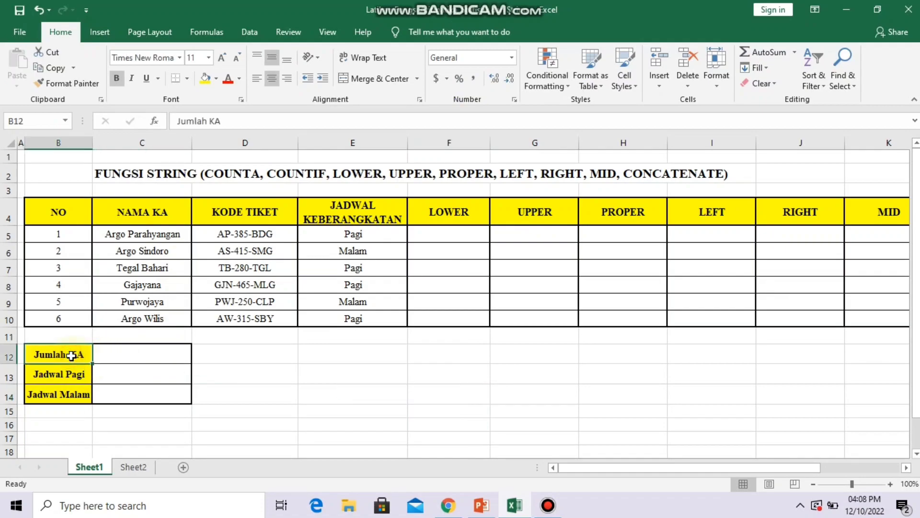
pyautogui.click(126, 359)
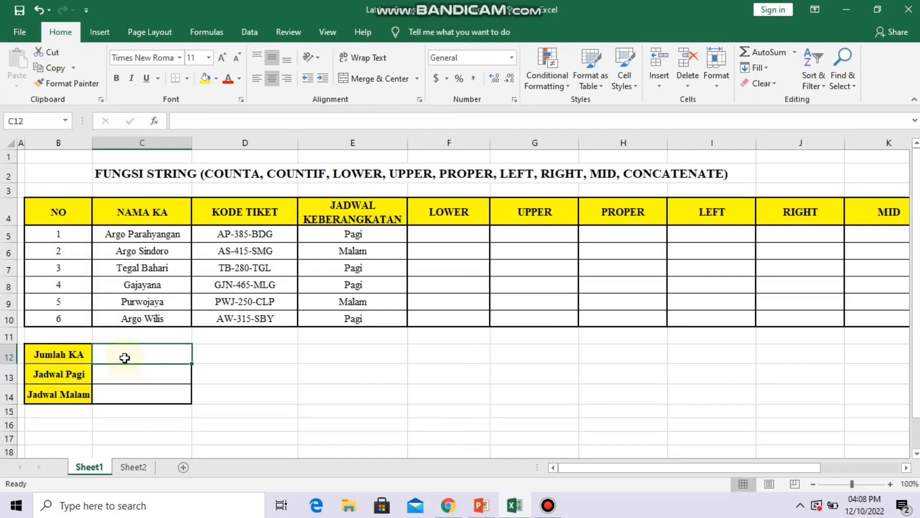
pyautogui.write('=')
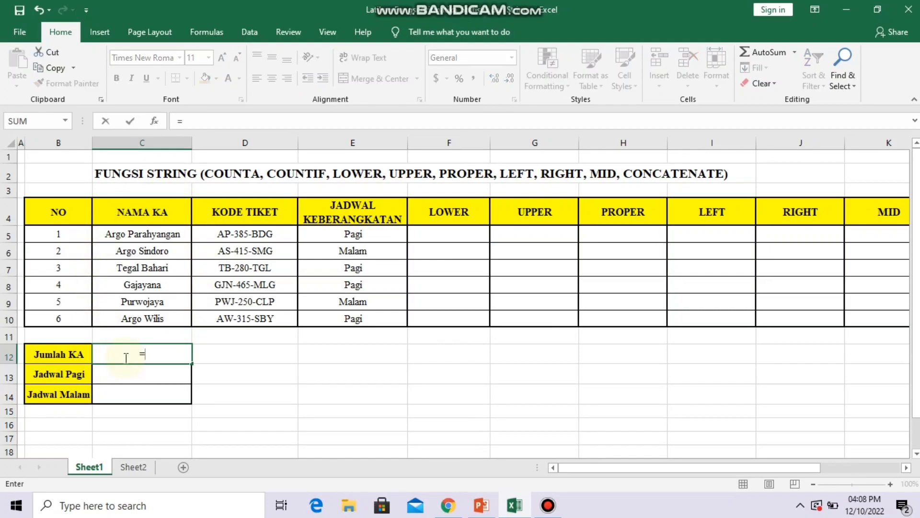
pyautogui.write('COUNTA')
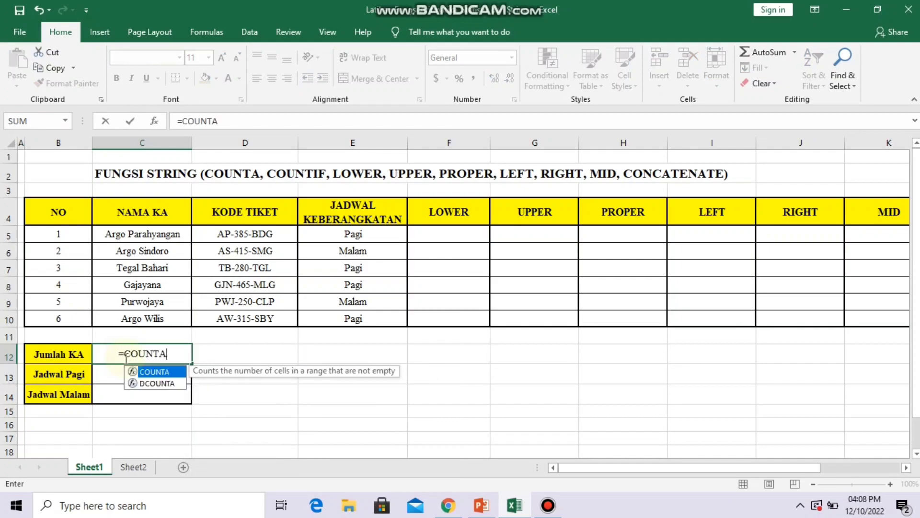
pyautogui.write('(')
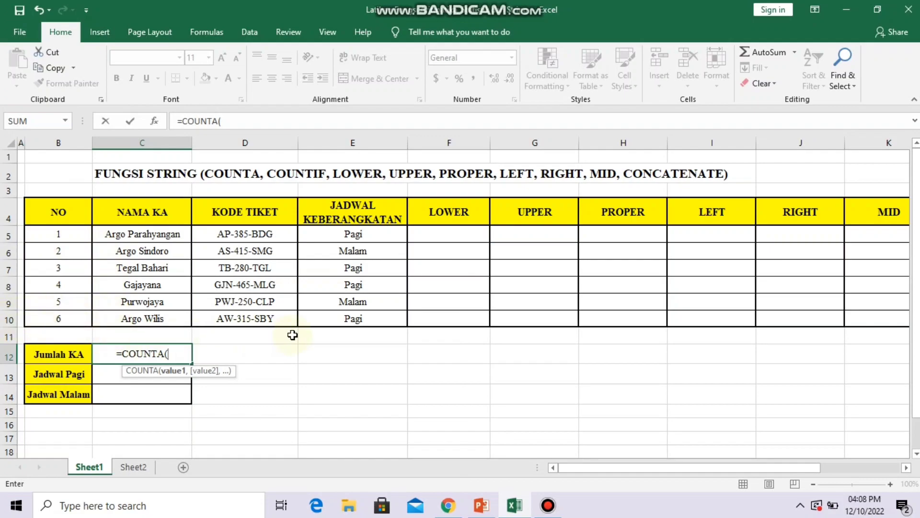
pyautogui.write('C')
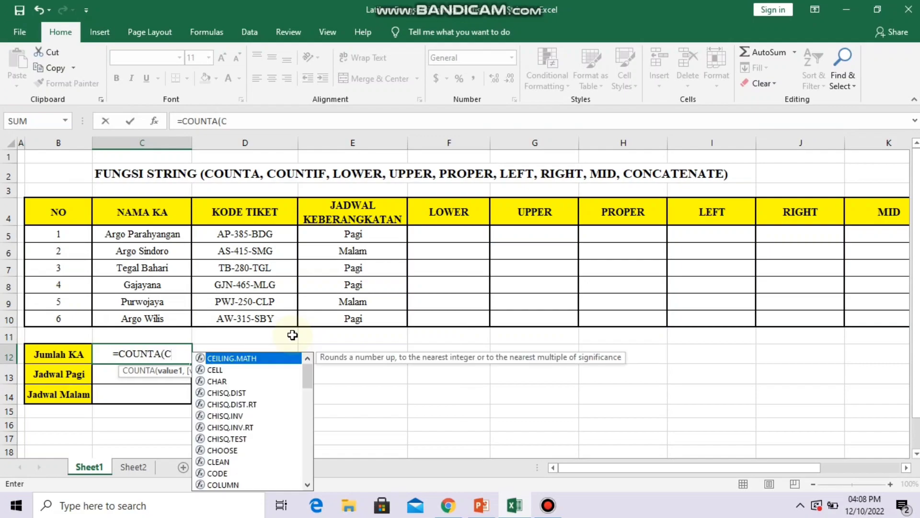
pyautogui.write('5')
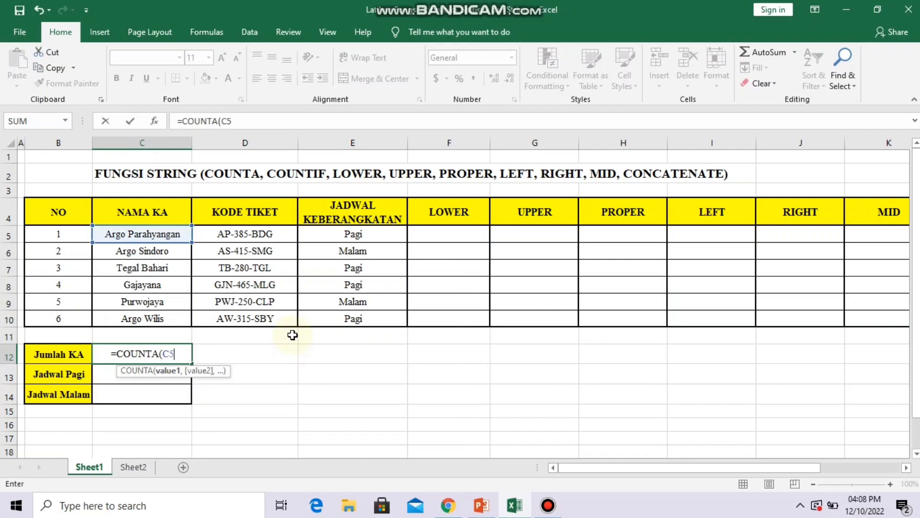
pyautogui.write(':C')
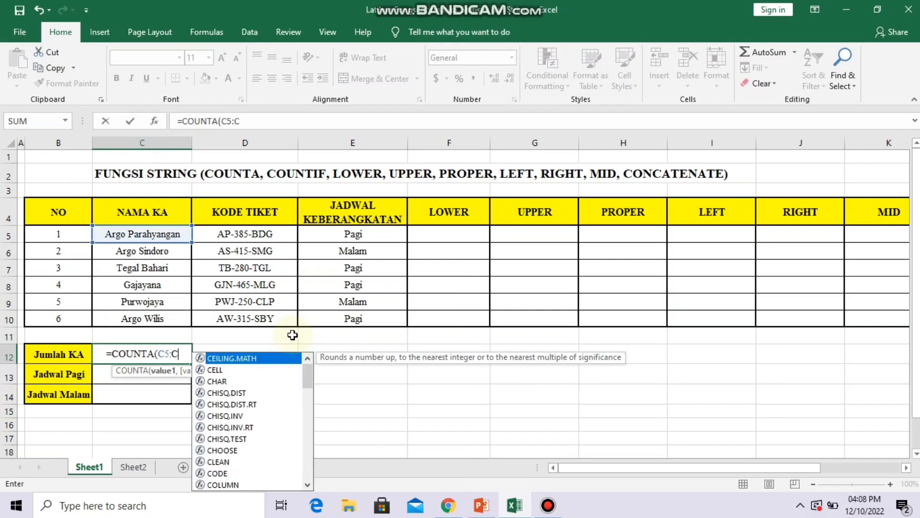
pyautogui.write('10')
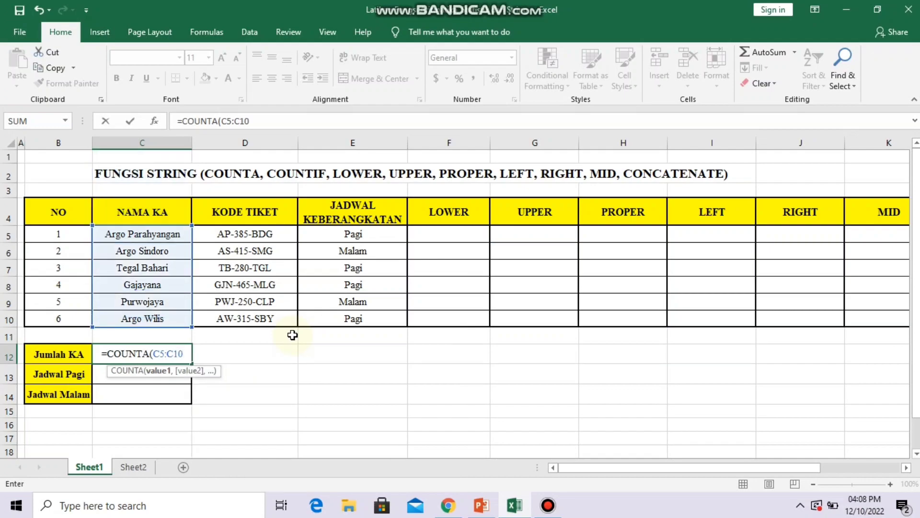
pyautogui.write(')')
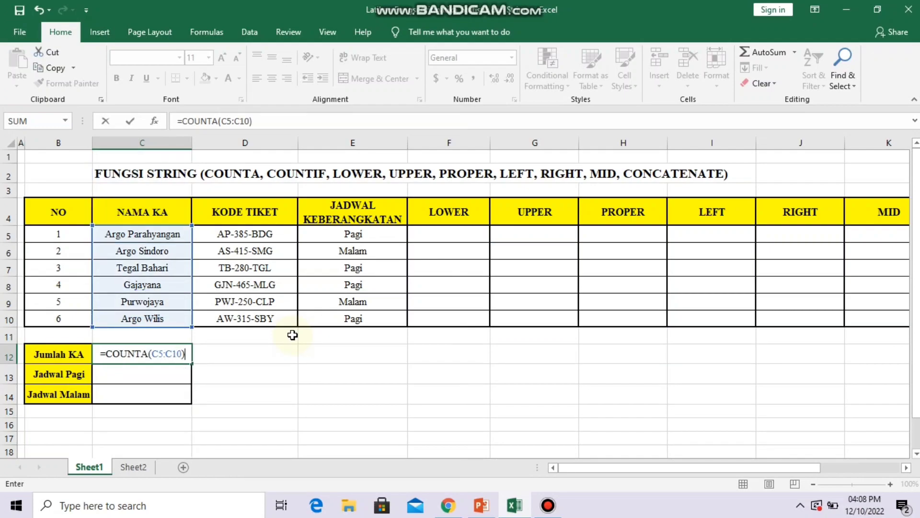
pyautogui.press('Return')
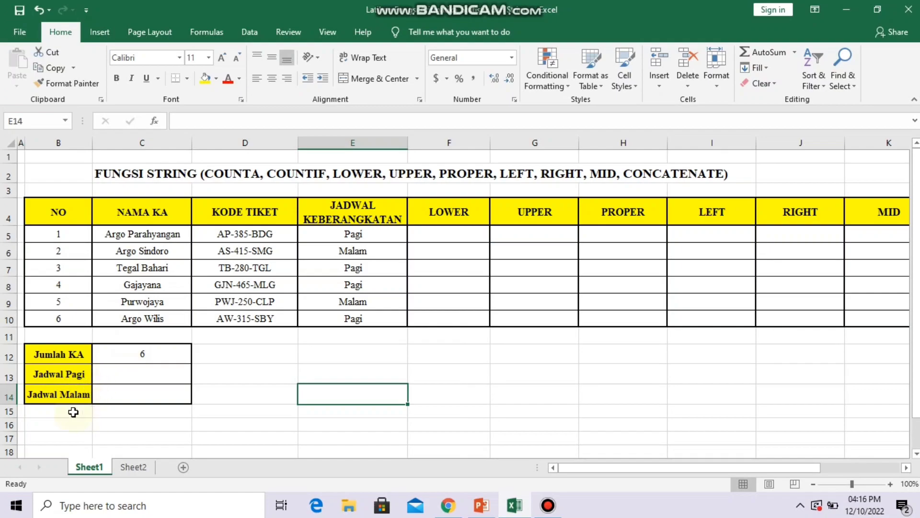
# Enter the formula =COUNTIF(E5:E10,"Pagi") in C13 to count the morning departures for Jadwal Pagi.
pyautogui.click(117, 375)
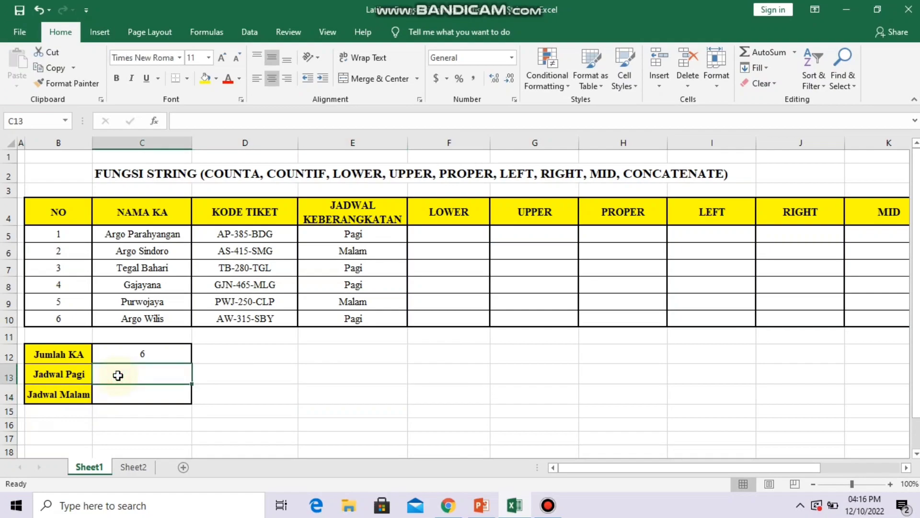
pyautogui.write('=')
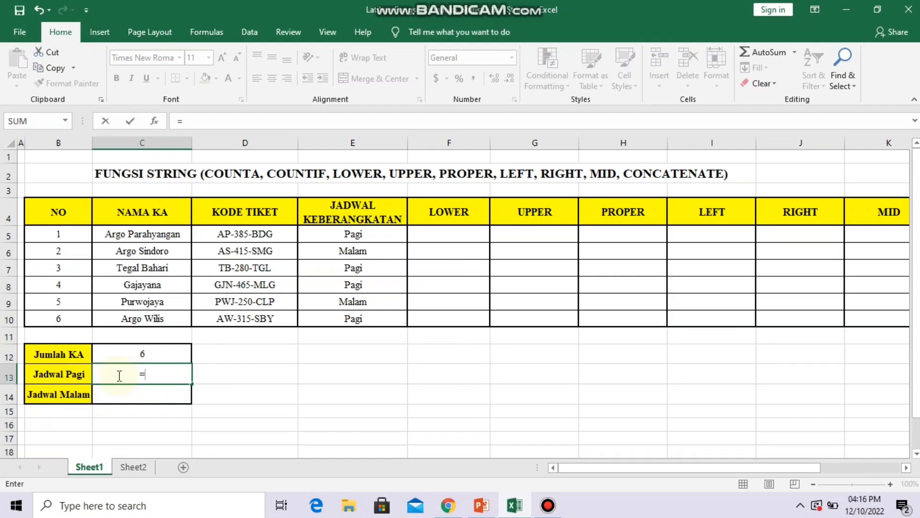
pyautogui.write('COUNT')
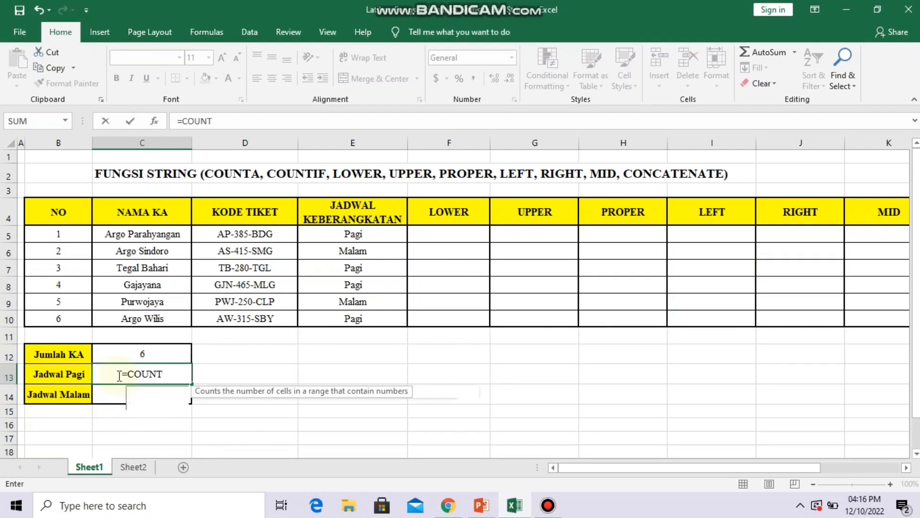
pyautogui.write('IF(')
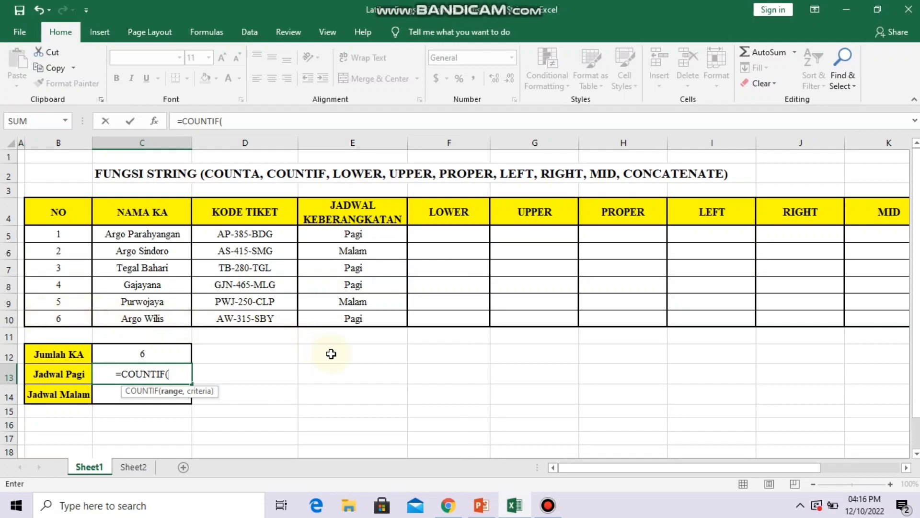
pyautogui.write('E')
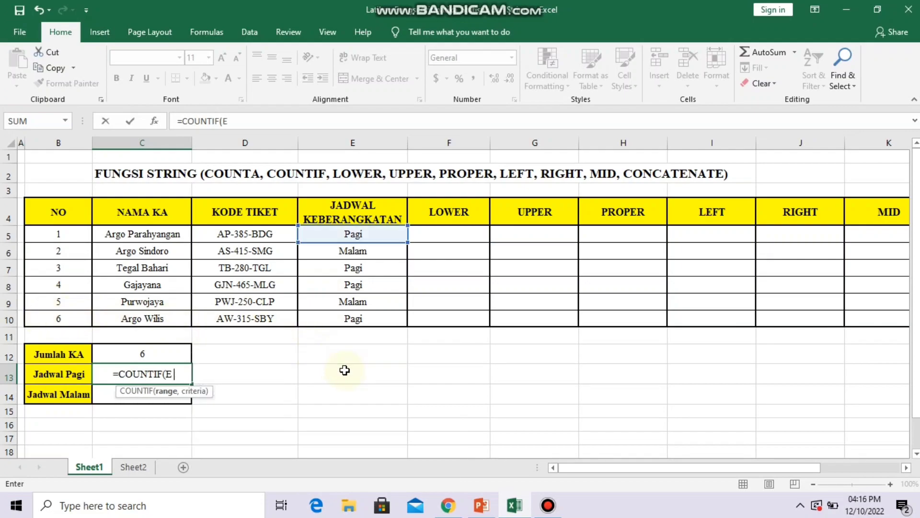
pyautogui.write('5:')
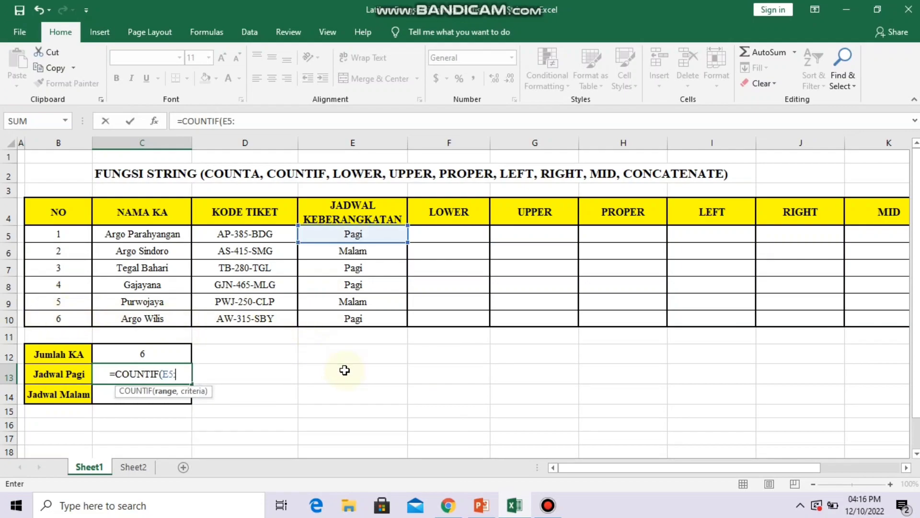
pyautogui.write('E10')
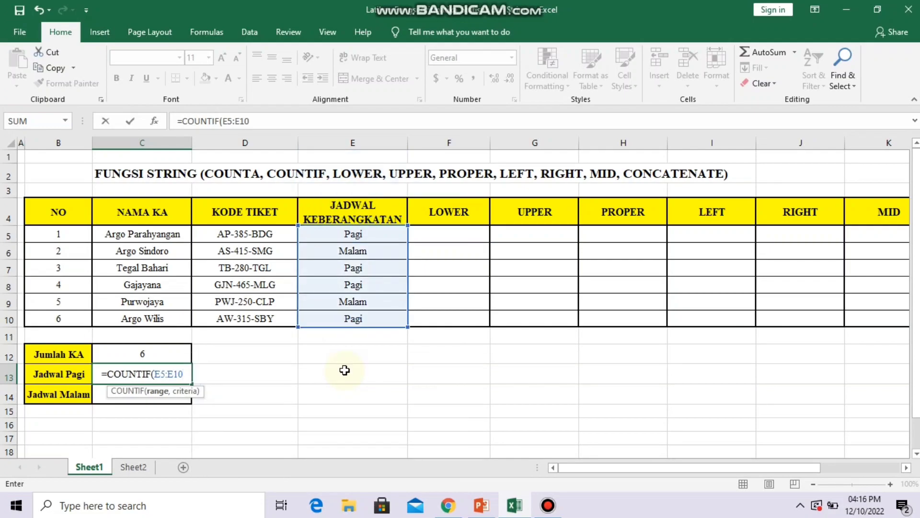
pyautogui.write(',')
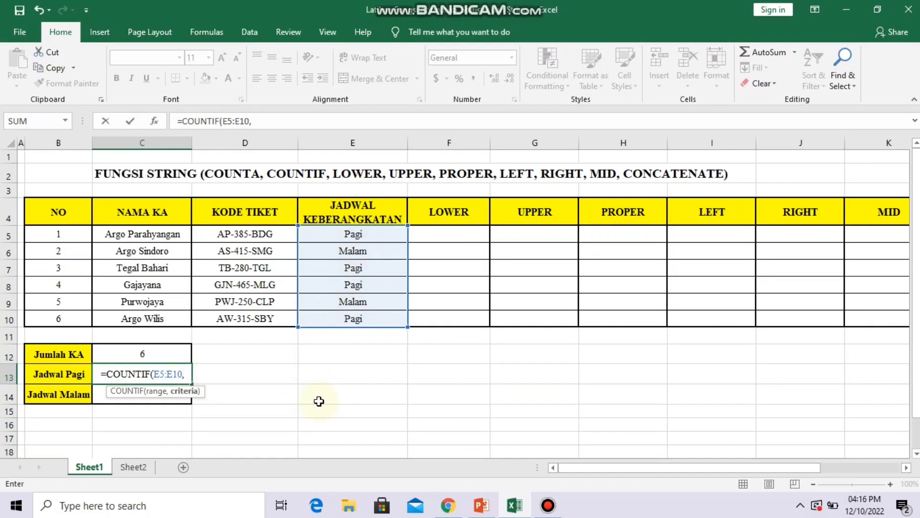
pyautogui.write('"')
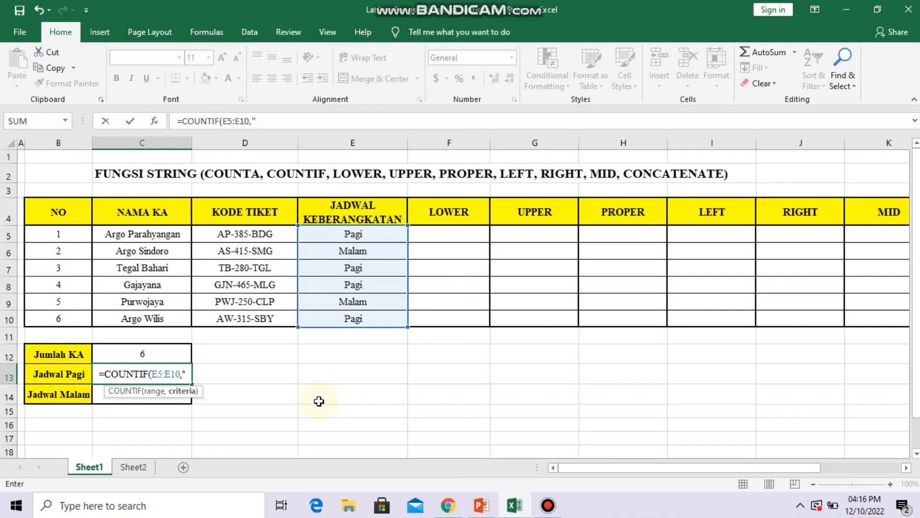
pyautogui.write('Pagi')
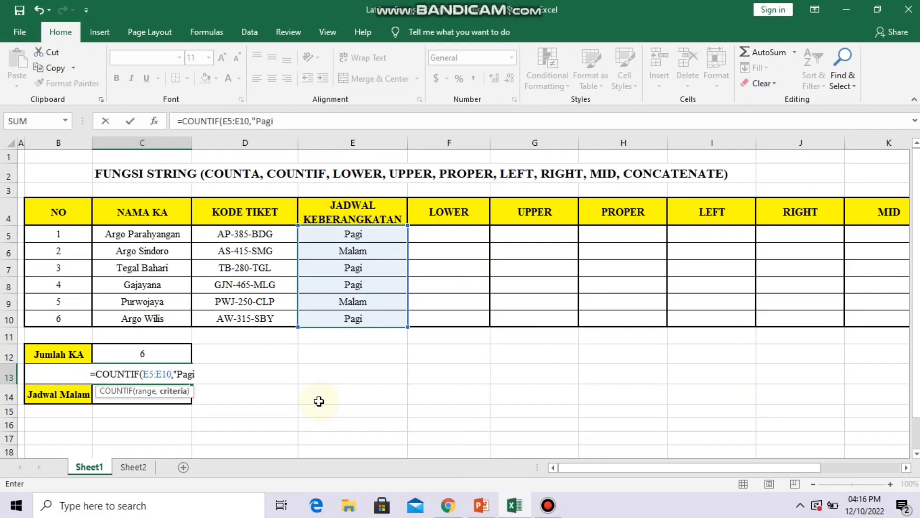
pyautogui.write('")')
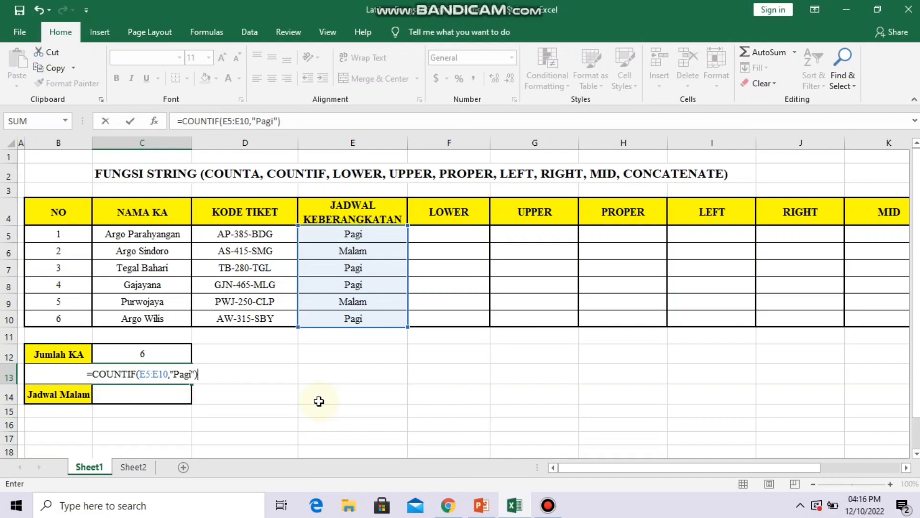
pyautogui.press('Return')
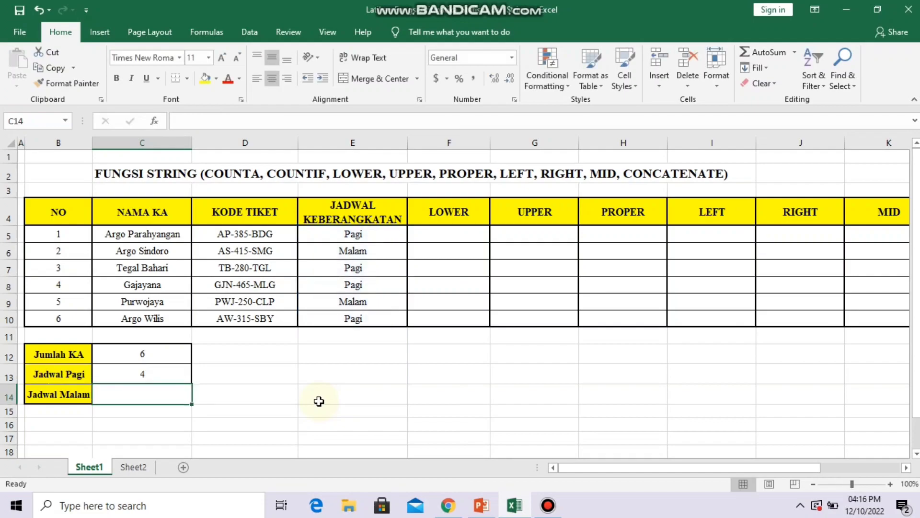
# Check the Jadwal Pagi formula in C13 against each Pagi entry in the JADWAL KEBERANGKATAN column.
pyautogui.click(163, 373)
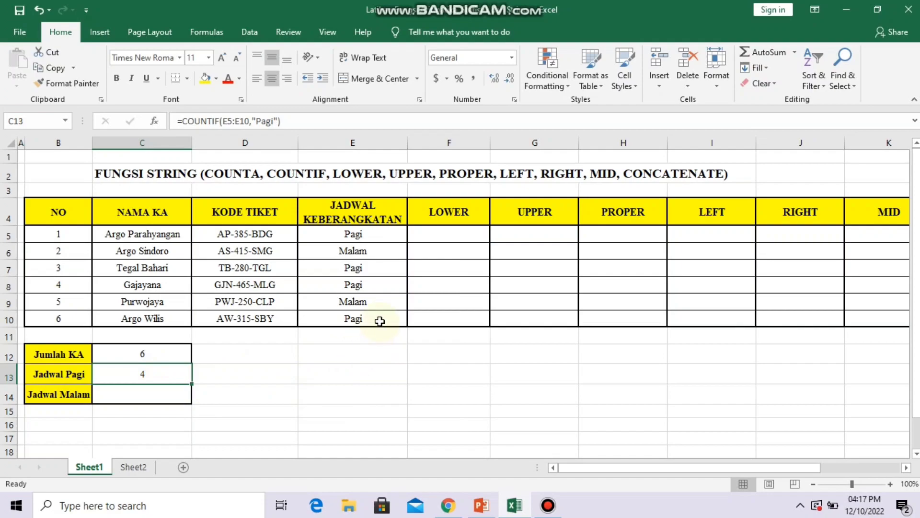
pyautogui.click(364, 320)
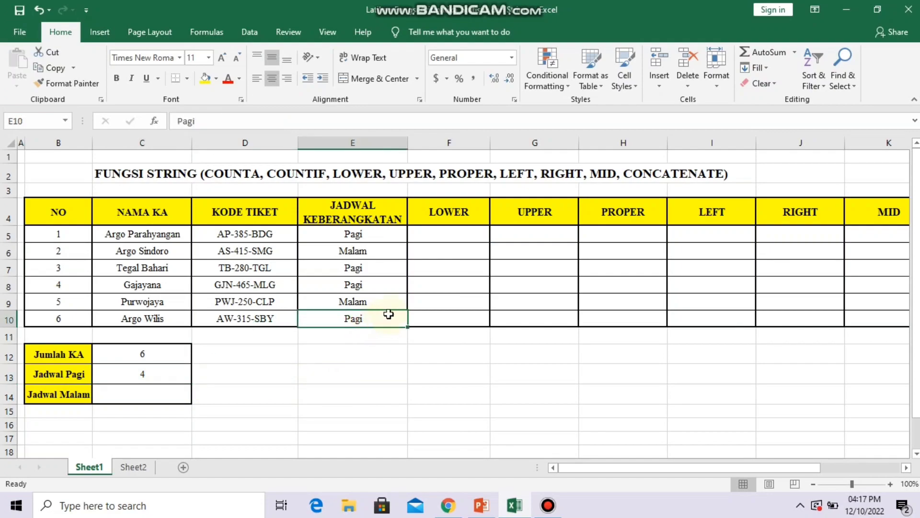
pyautogui.click(382, 288)
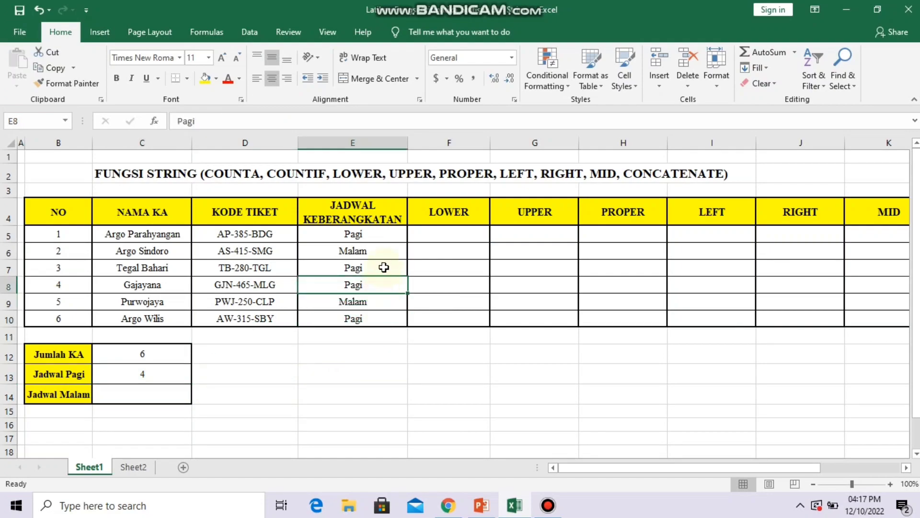
pyautogui.click(381, 265)
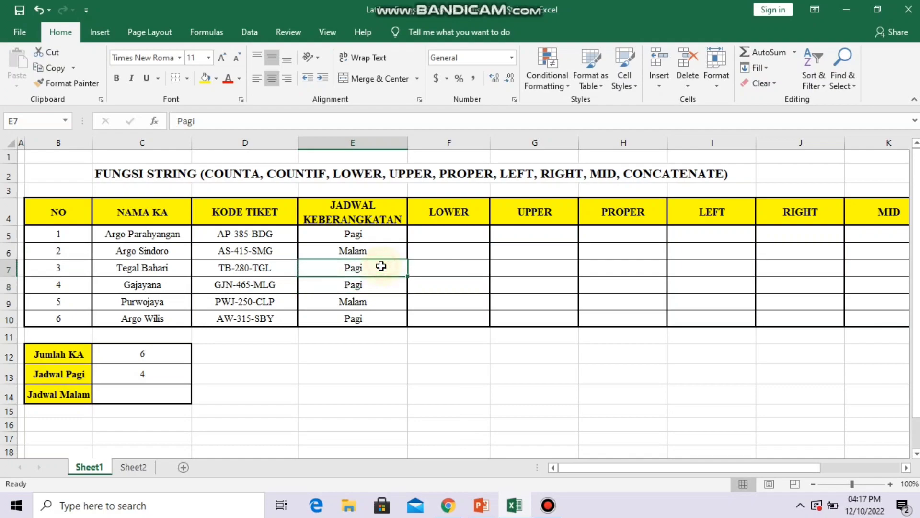
pyautogui.click(383, 233)
pyautogui.click(179, 369)
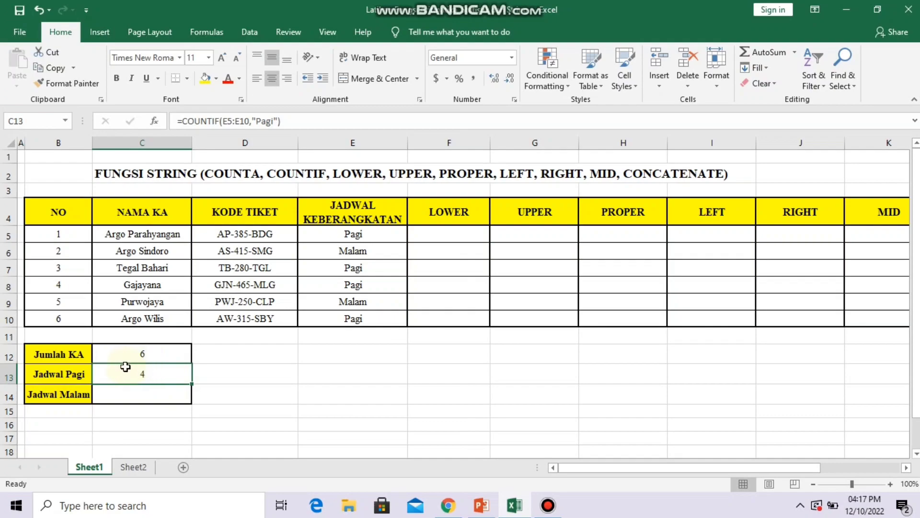
# Enter the formula =COUNTIF(E5:E10,"Malam") in C14 to count the night departures for Jadwal Malam.
pyautogui.click(73, 394)
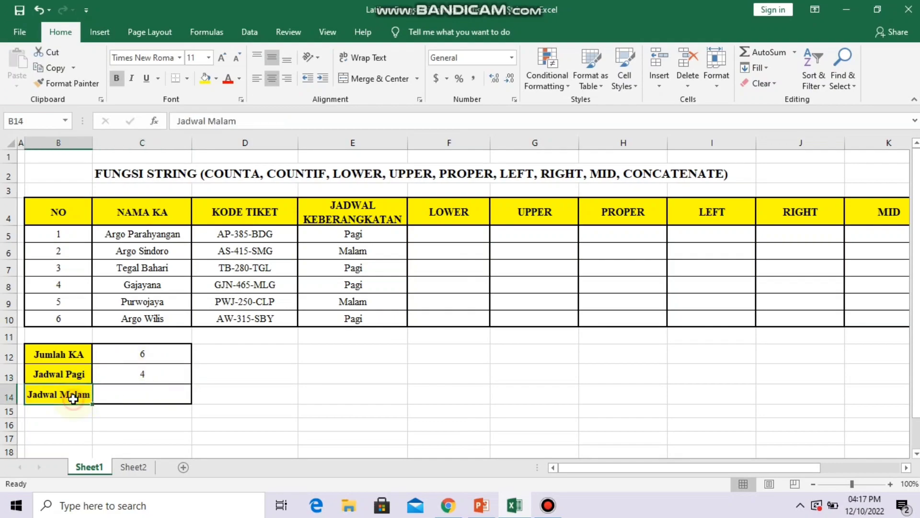
pyautogui.click(138, 397)
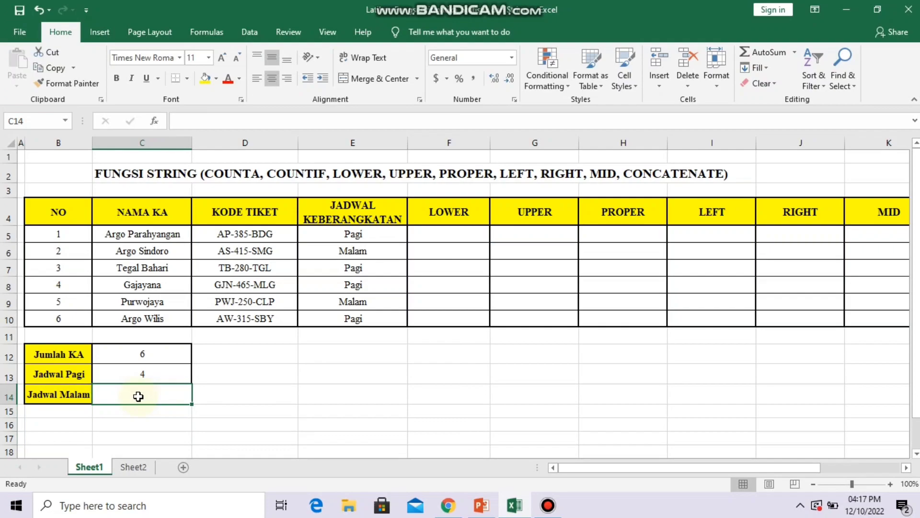
pyautogui.write('=')
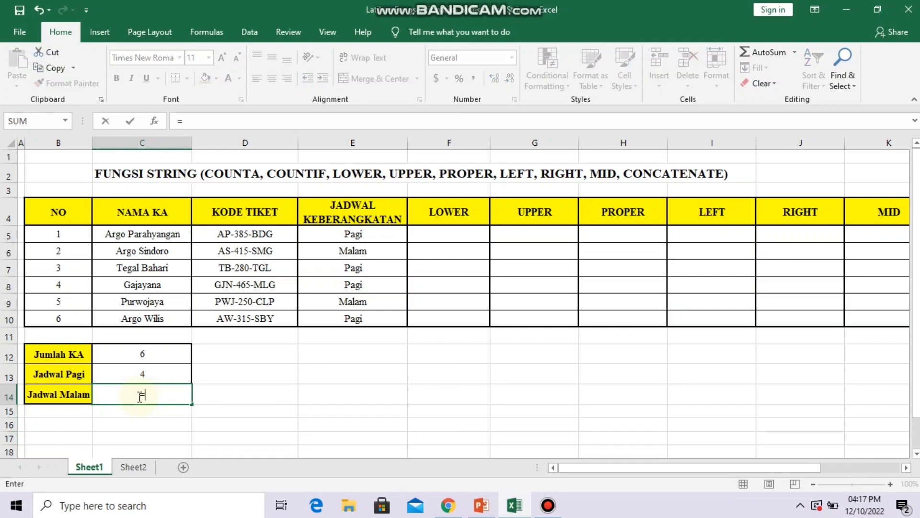
pyautogui.write('COUNTIF')
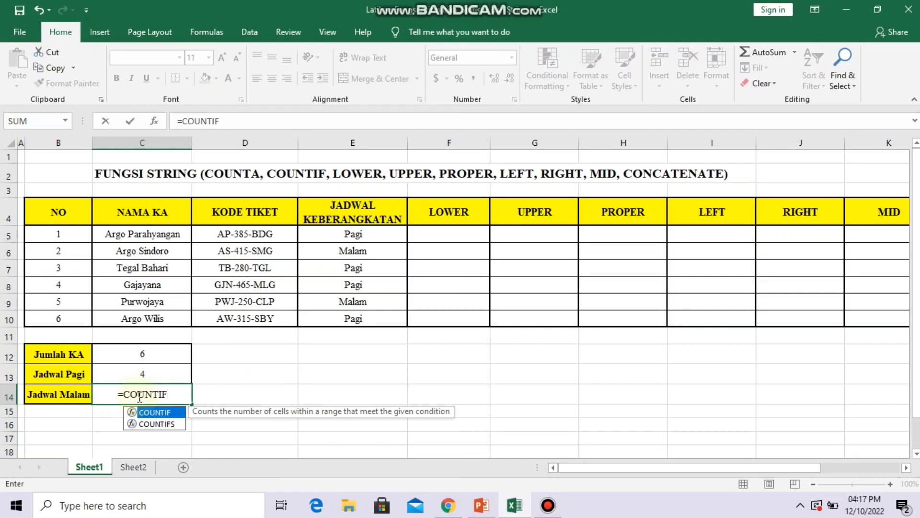
pyautogui.write('(')
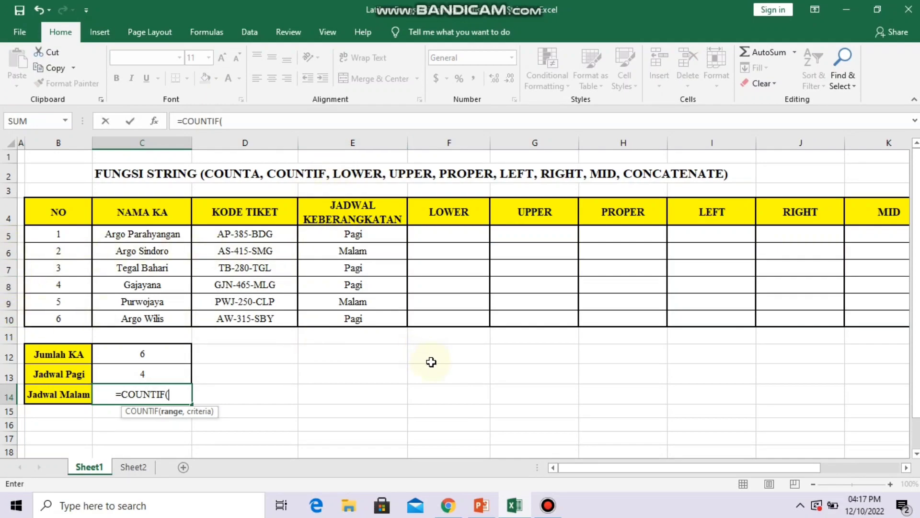
pyautogui.write('E5')
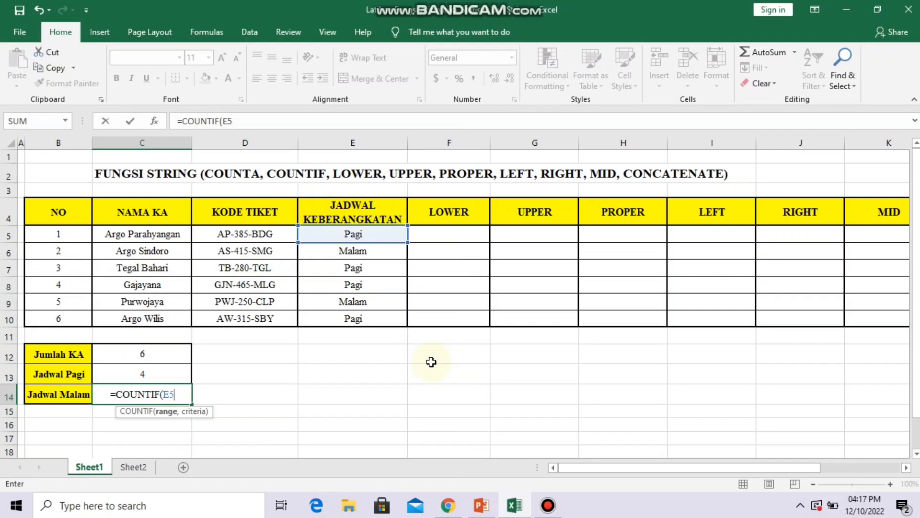
pyautogui.write(':E10')
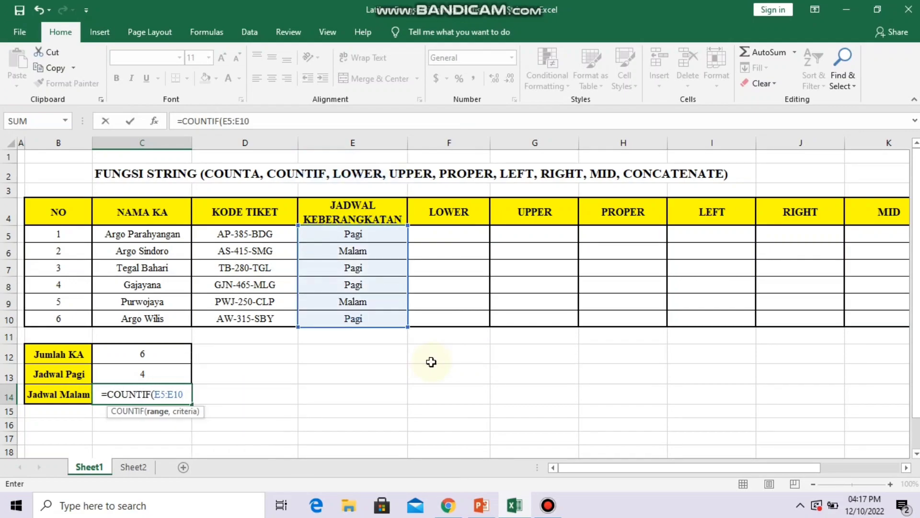
pyautogui.write(',"')
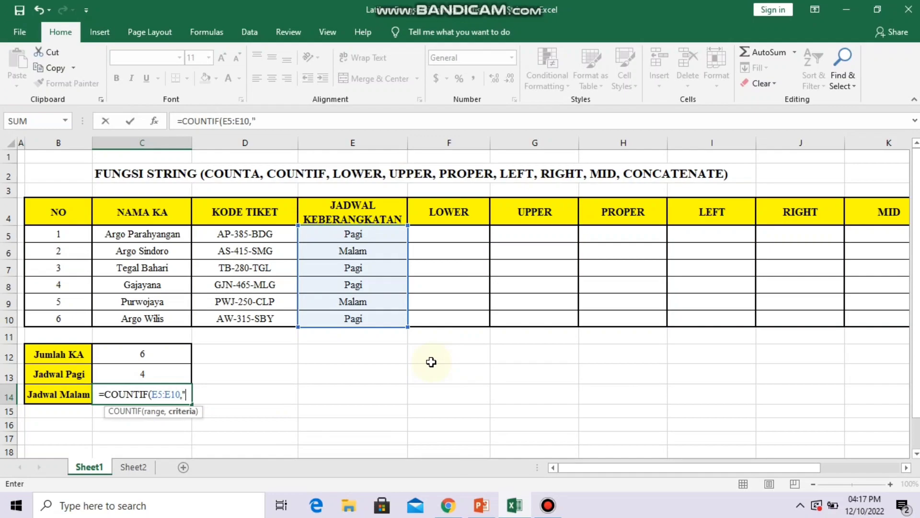
pyautogui.write('M')
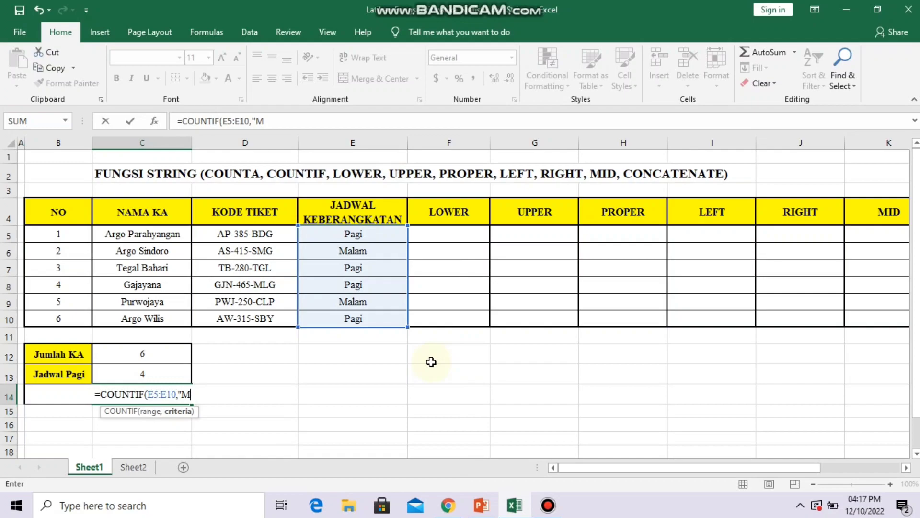
pyautogui.write('ala')
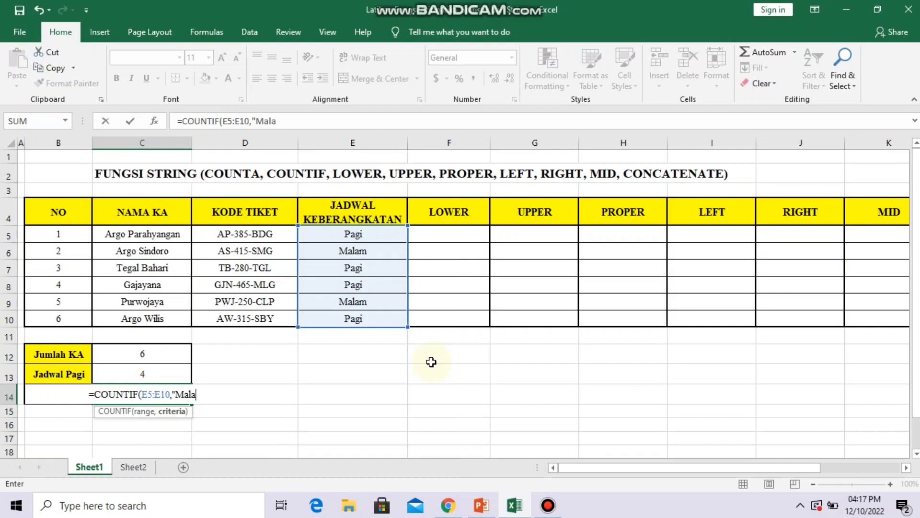
pyautogui.write('m"')
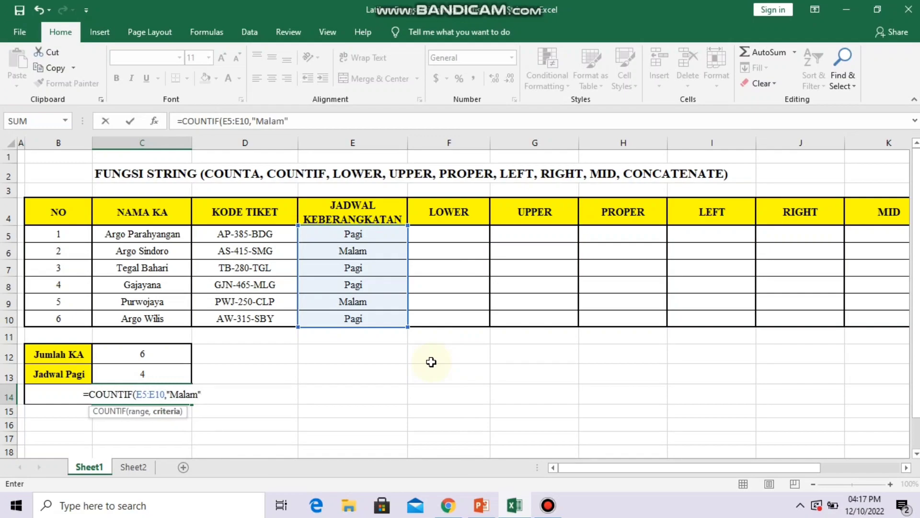
pyautogui.write(')')
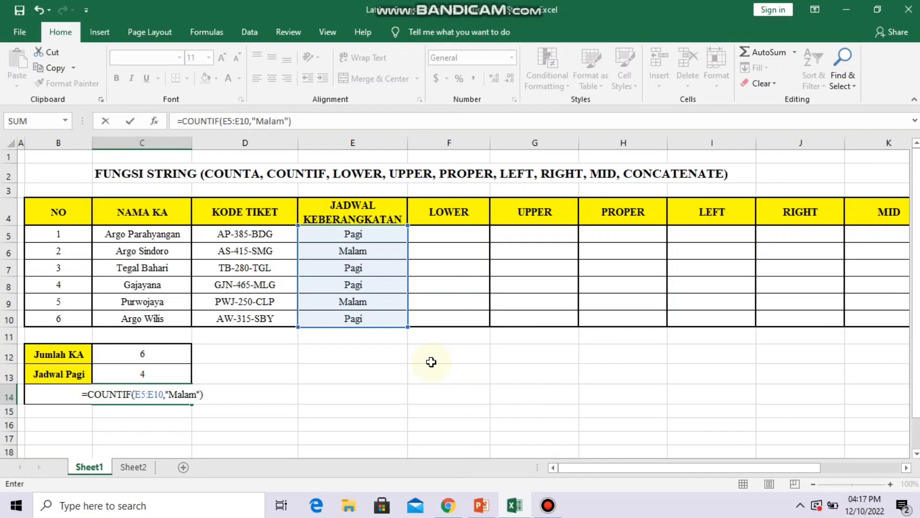
pyautogui.press('Return')
# Check the Jadwal Malam formula in C14 against each Malam entry in the JADWAL KEBERANGKATAN column.
pyautogui.click(158, 391)
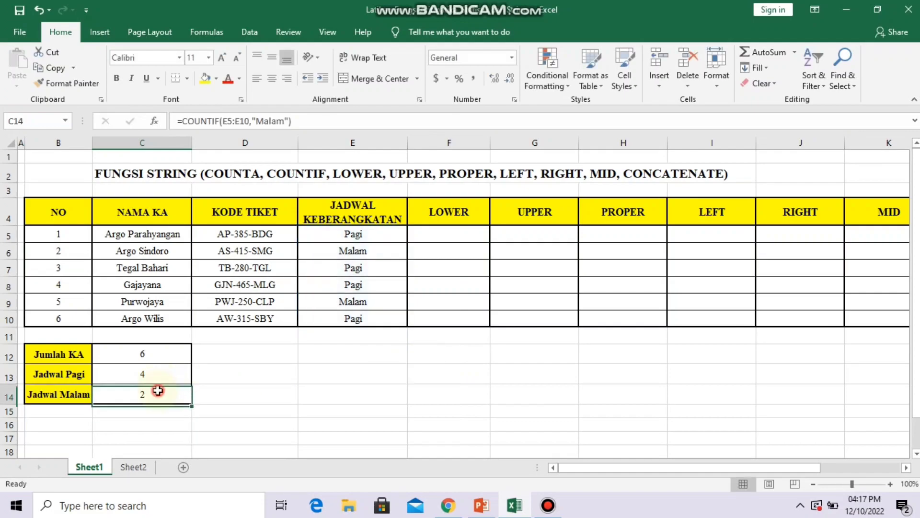
pyautogui.click(386, 248)
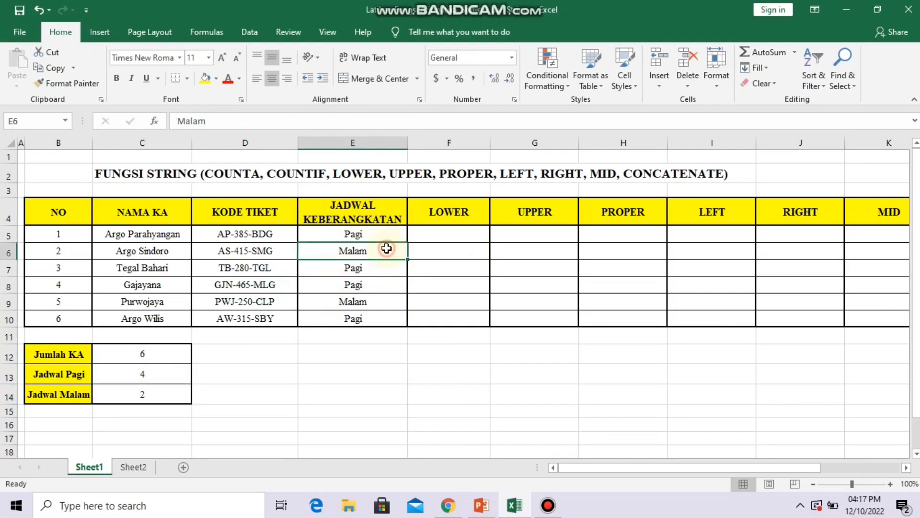
pyautogui.click(357, 306)
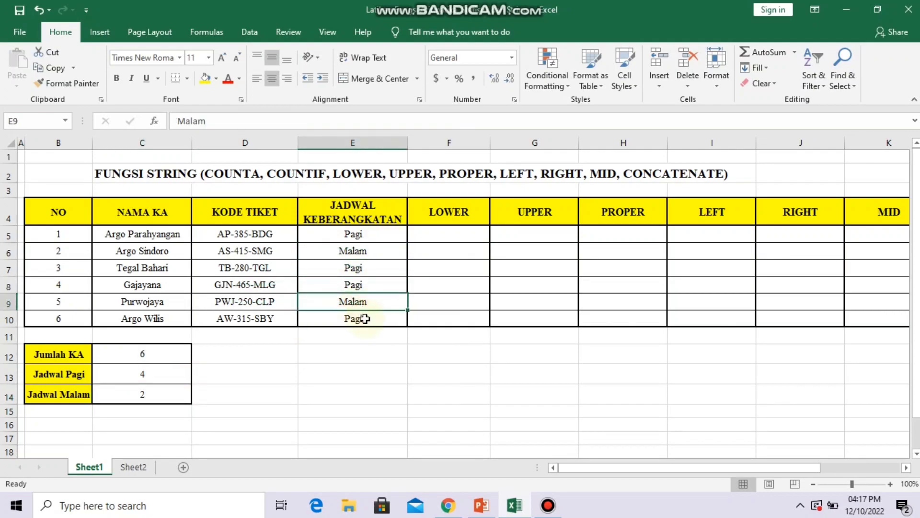
pyautogui.click(176, 400)
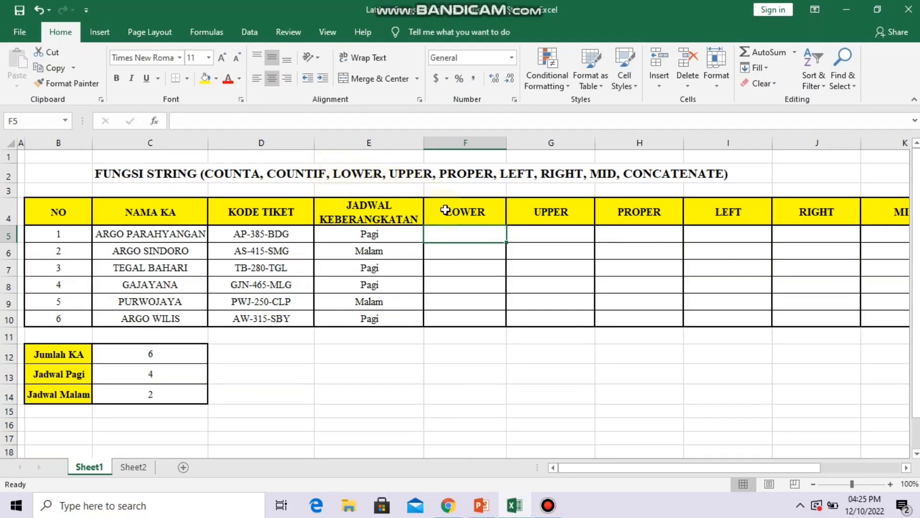
# Enter =LOWER(C5) in F5 to convert the first train name to lowercase, and begin the LOWER formula in F6.
pyautogui.click(445, 212)
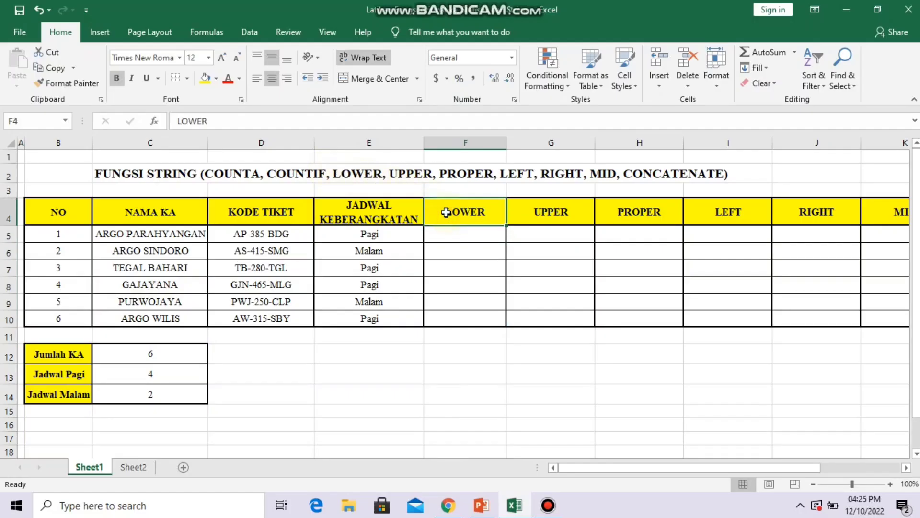
pyautogui.click(492, 232)
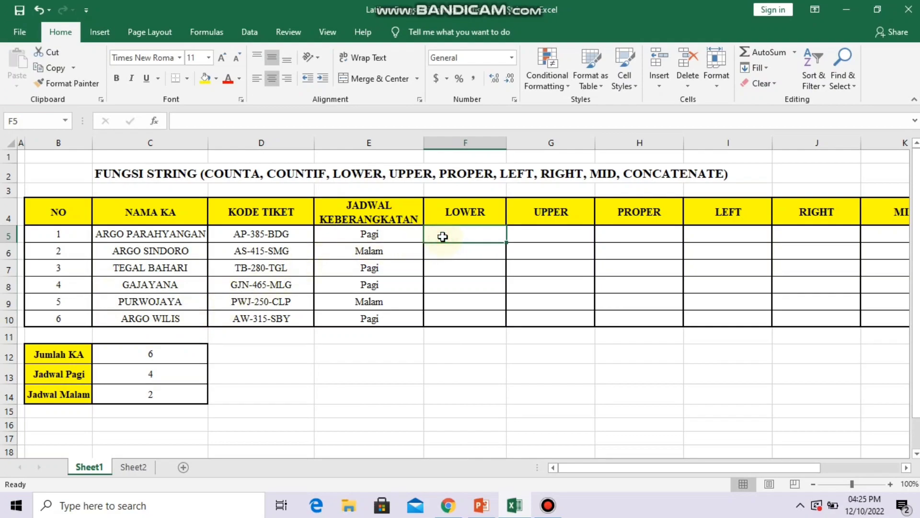
pyautogui.write('=LO')
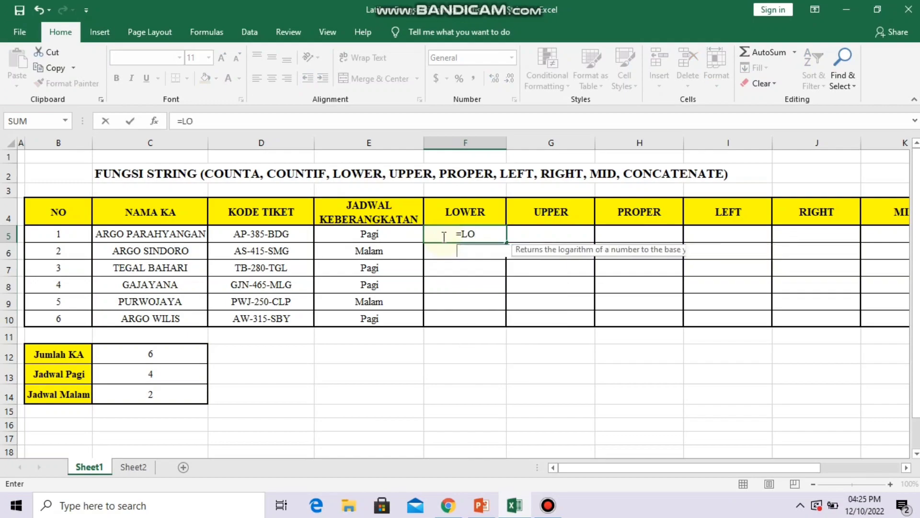
pyautogui.write('WER(')
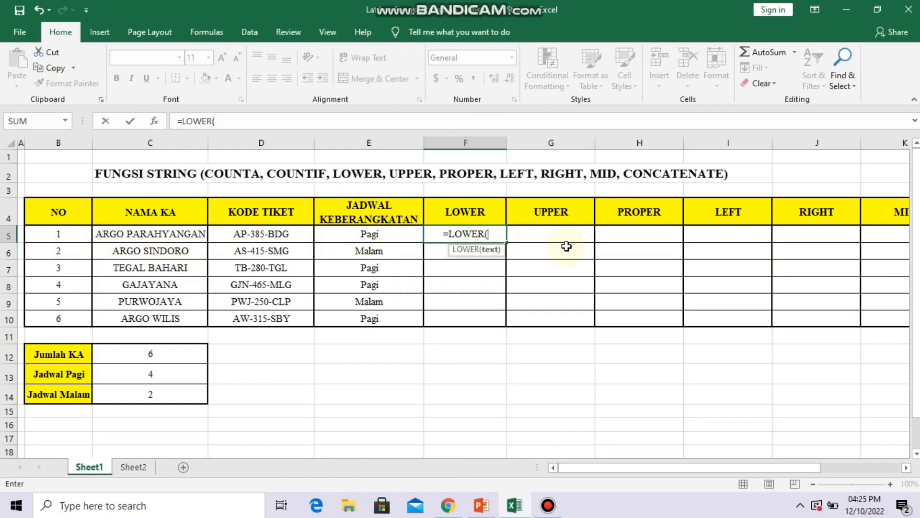
pyautogui.write('C5)')
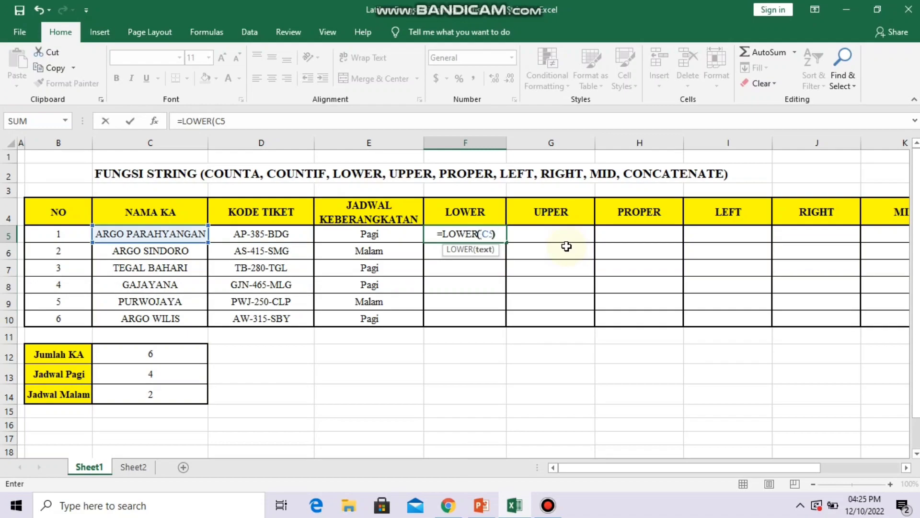
pyautogui.press('Return')
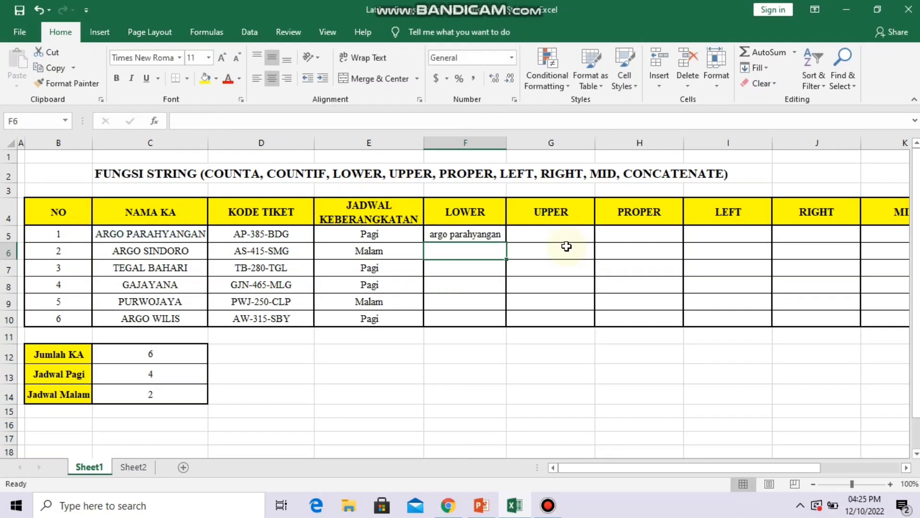
pyautogui.write('=LOW')
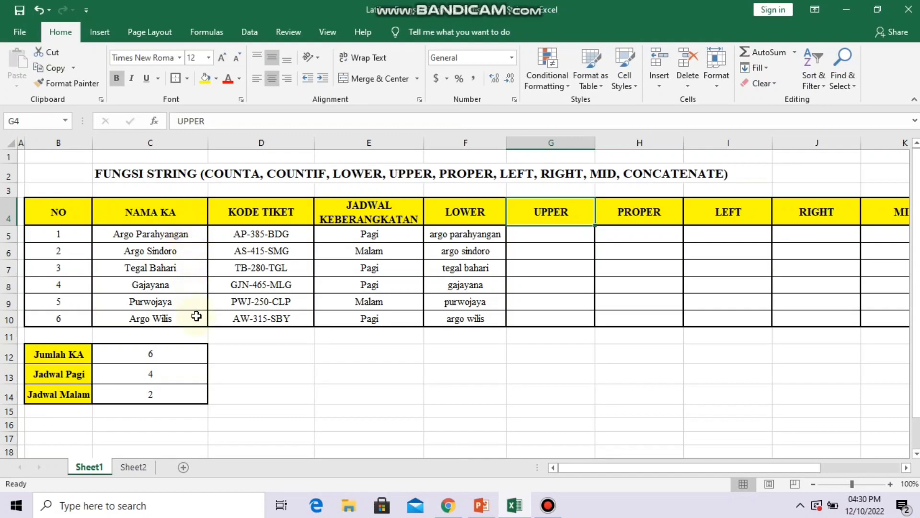
# Enter =UPPER(C5) in G5 to convert the first train name to uppercase, and widen column G to fit it.
pyautogui.click(538, 238)
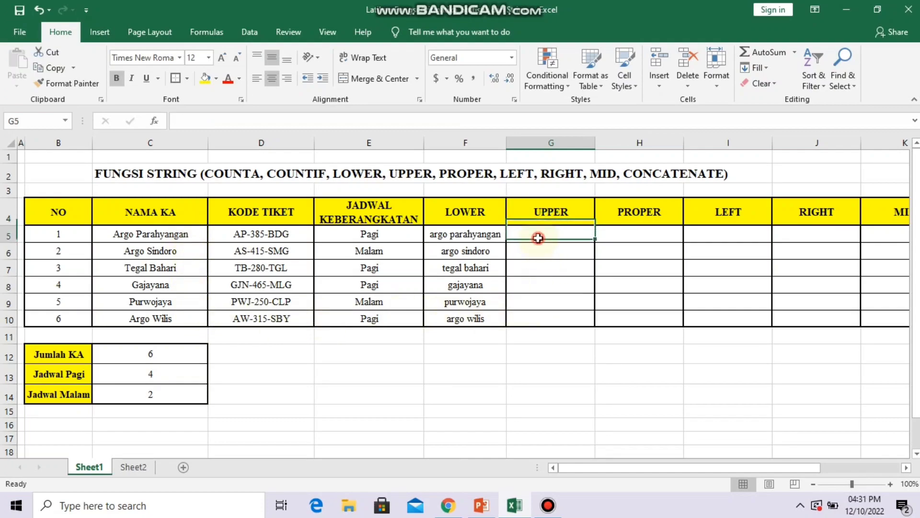
pyautogui.write('=')
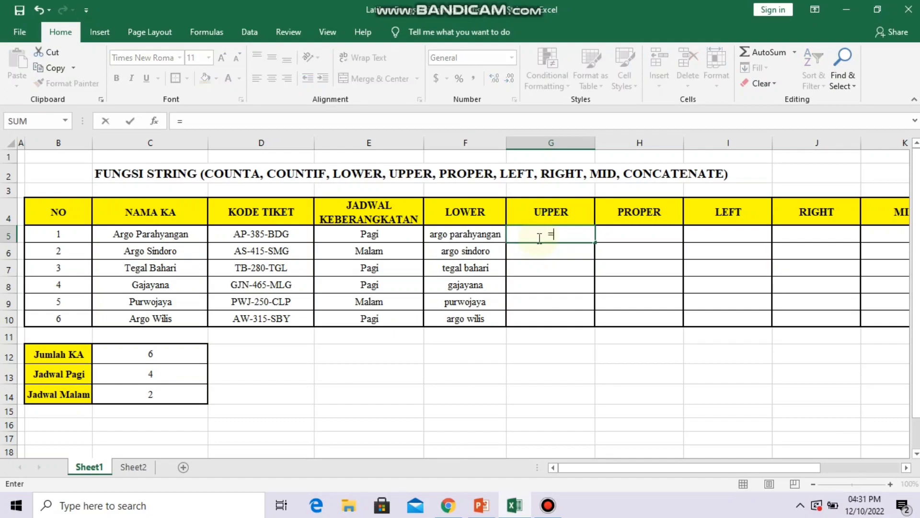
pyautogui.write('UPPER')
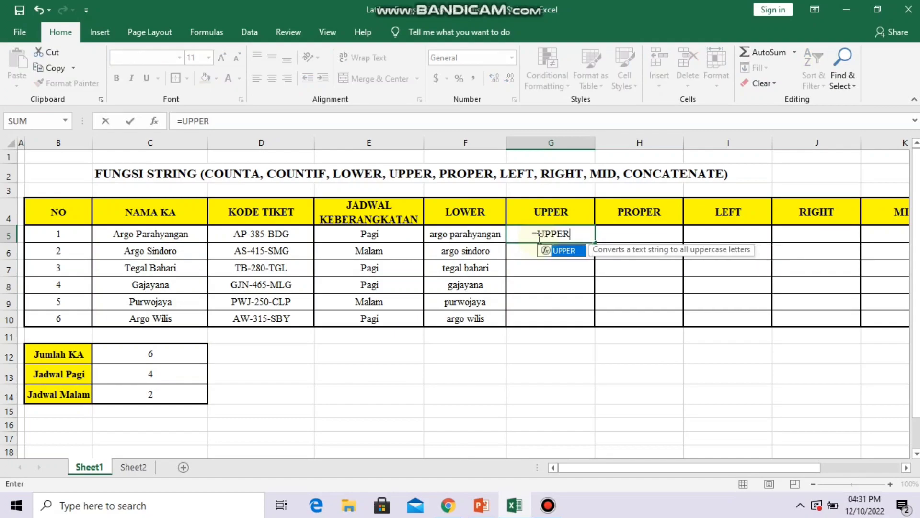
pyautogui.write('(')
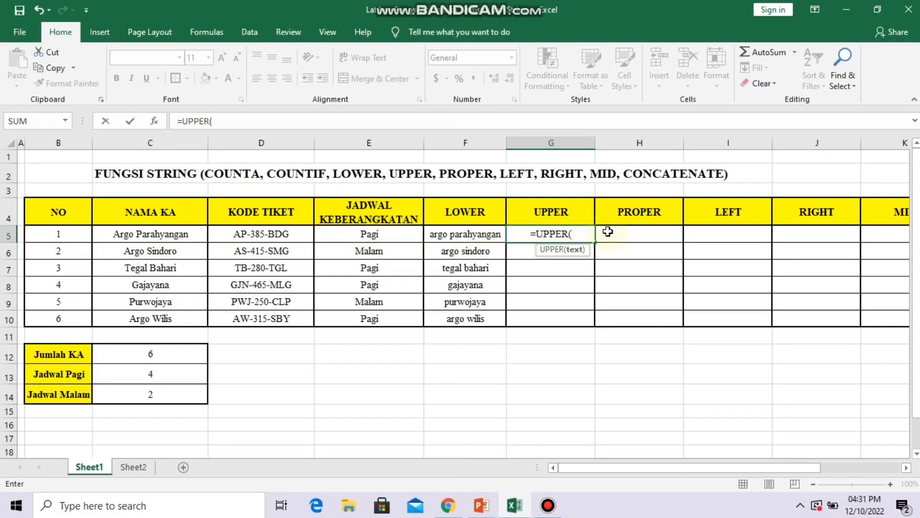
pyautogui.write('C5')
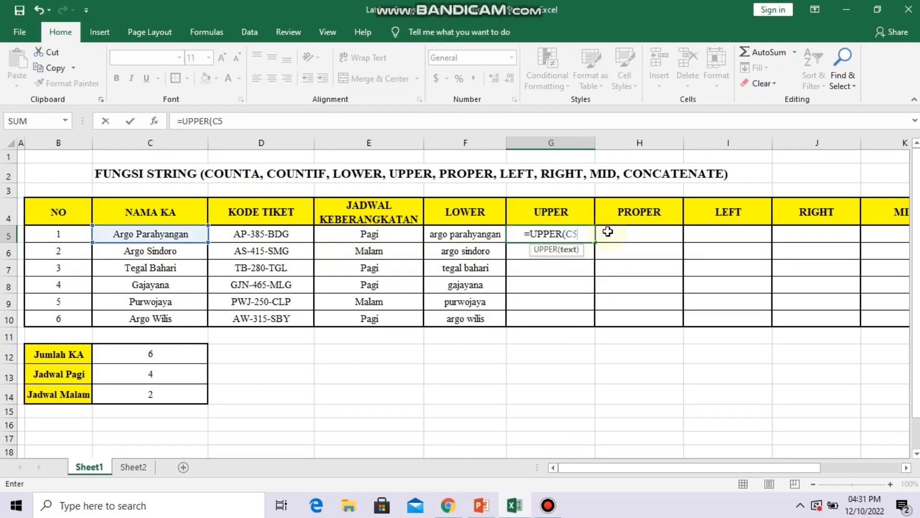
pyautogui.write(')')
pyautogui.press('Return')
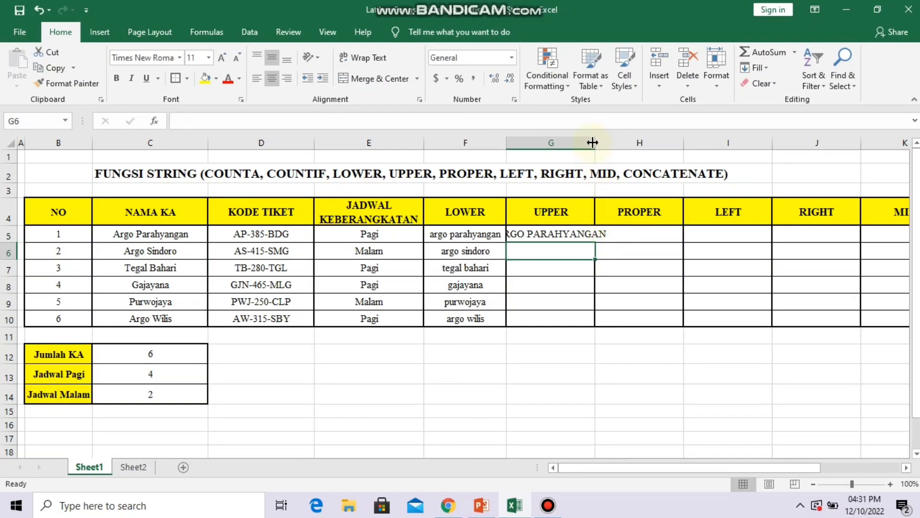
pyautogui.moveTo(595, 143); pyautogui.dragTo(611, 144)
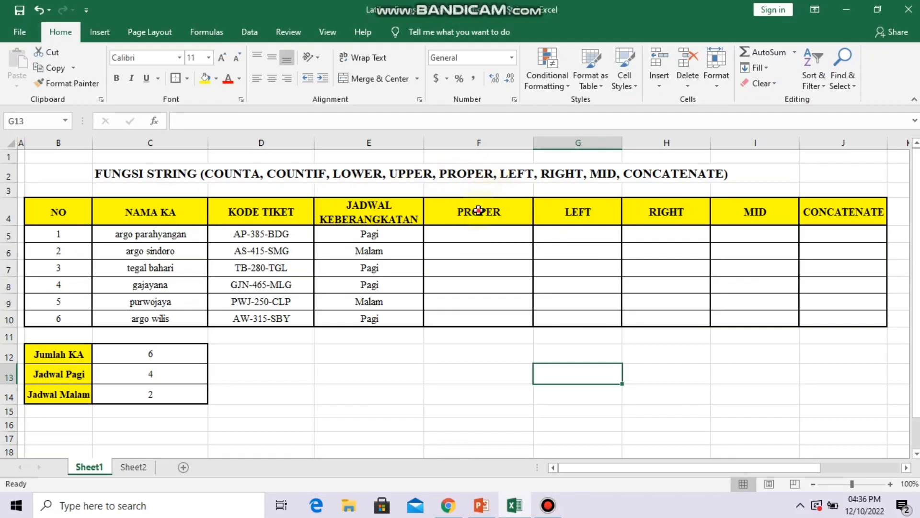
# Enter =PROPER(C5) in F5 to capitalise each word of the first train name, and begin a formula in F6.
pyautogui.click(475, 210)
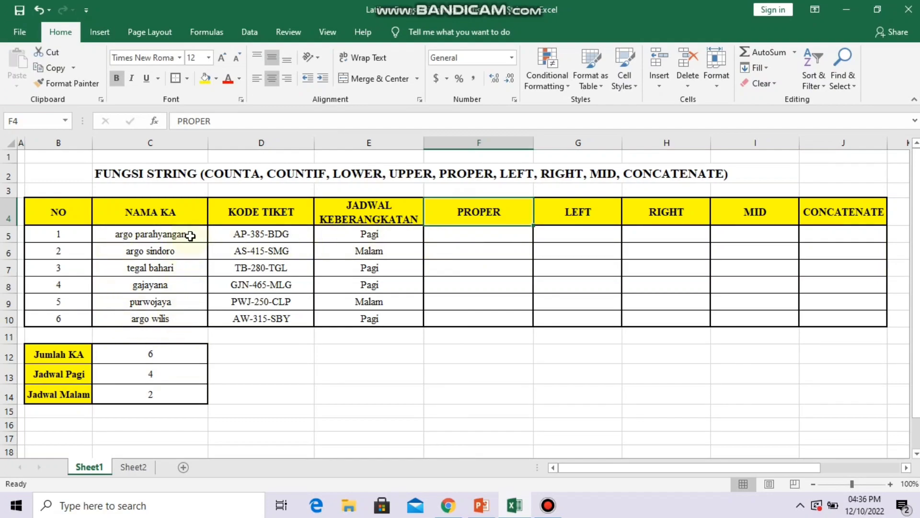
pyautogui.click(449, 238)
pyautogui.write('=')
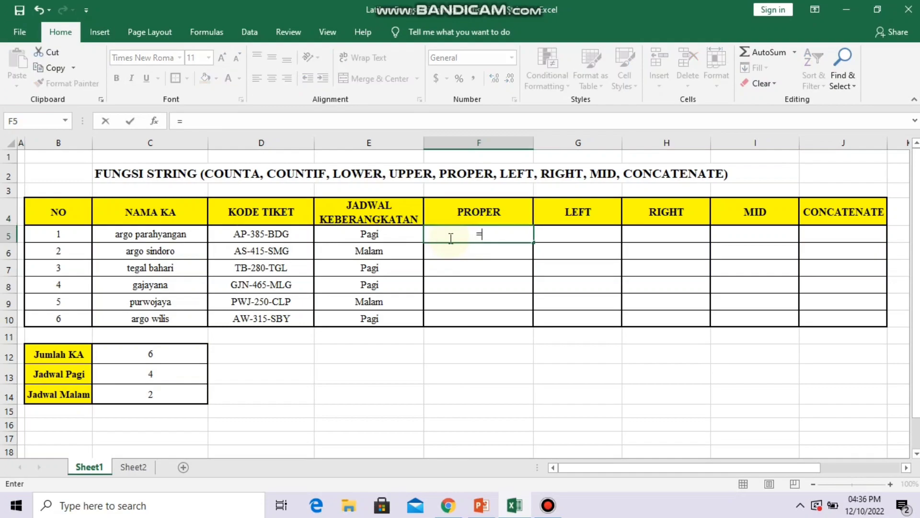
pyautogui.write('PROPER')
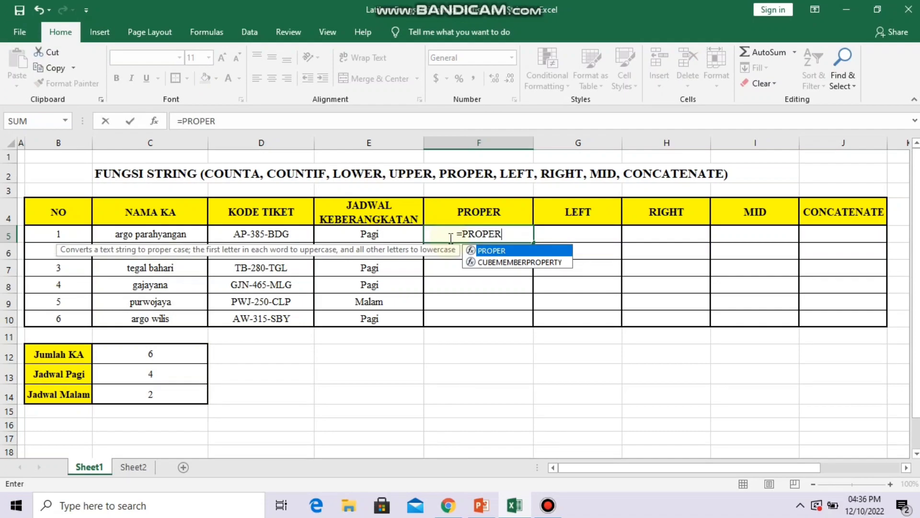
pyautogui.write('(')
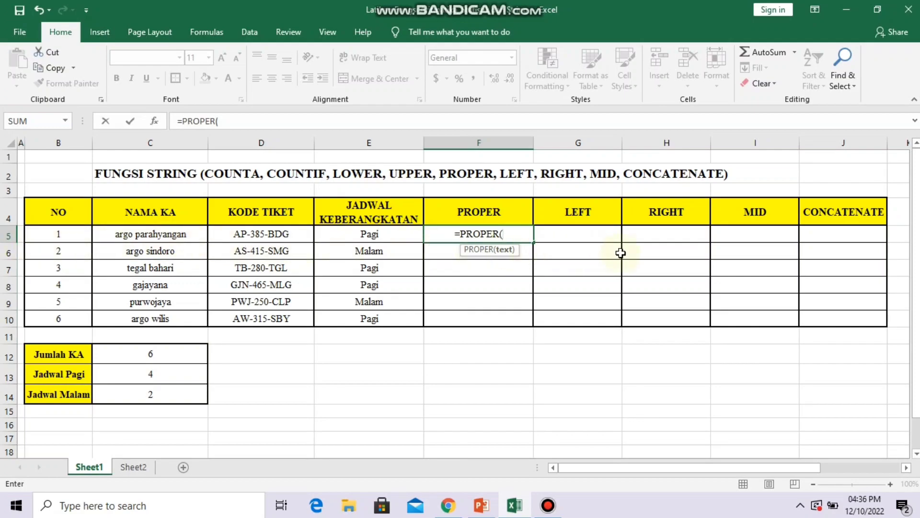
pyautogui.write('C5)')
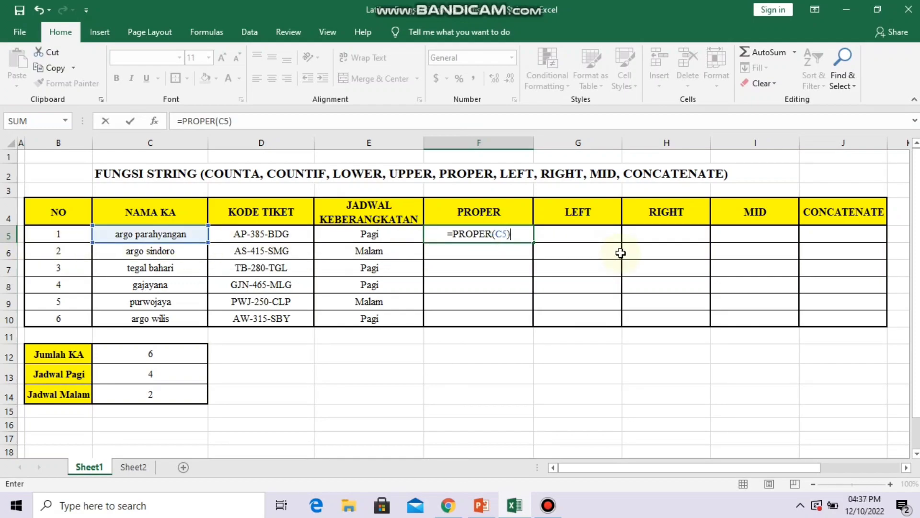
pyautogui.press('Return')
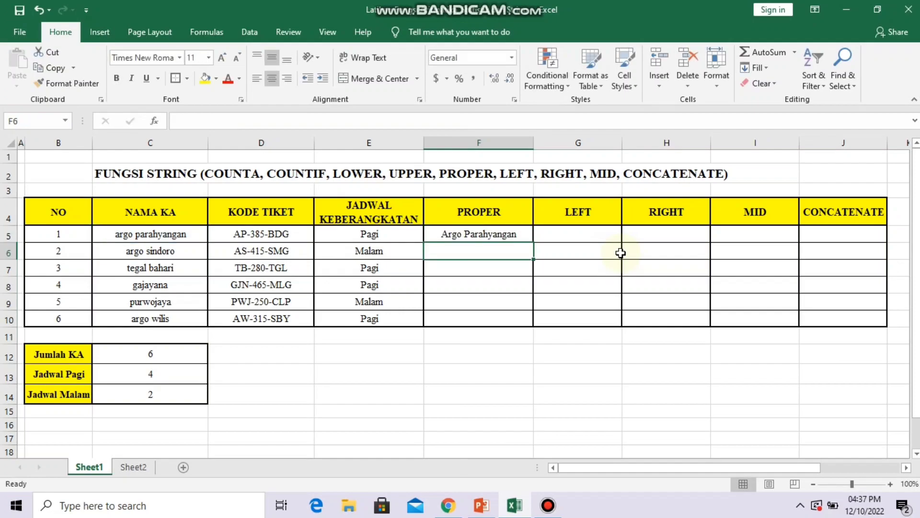
pyautogui.write('=')
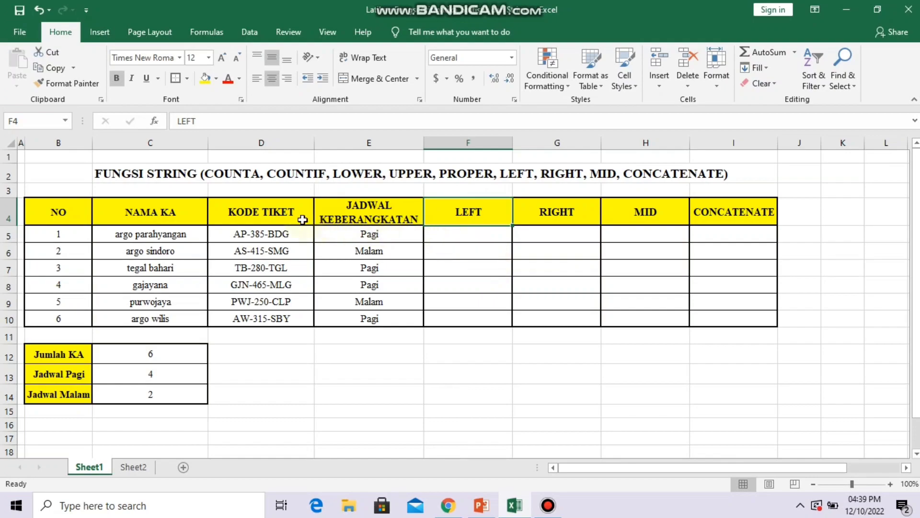
# Enter =LEFT(D5,2) in F5 to extract the first two characters of the first ticket code.
pyautogui.click(231, 215)
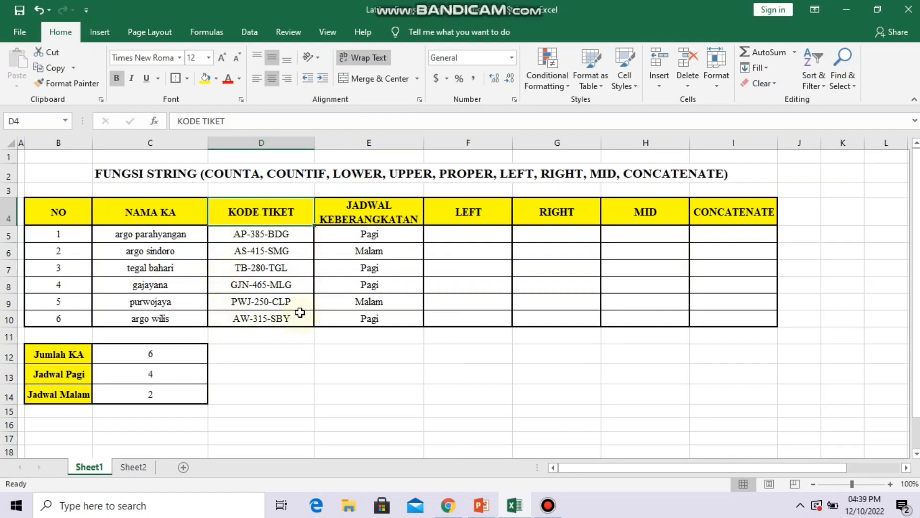
pyautogui.click(448, 241)
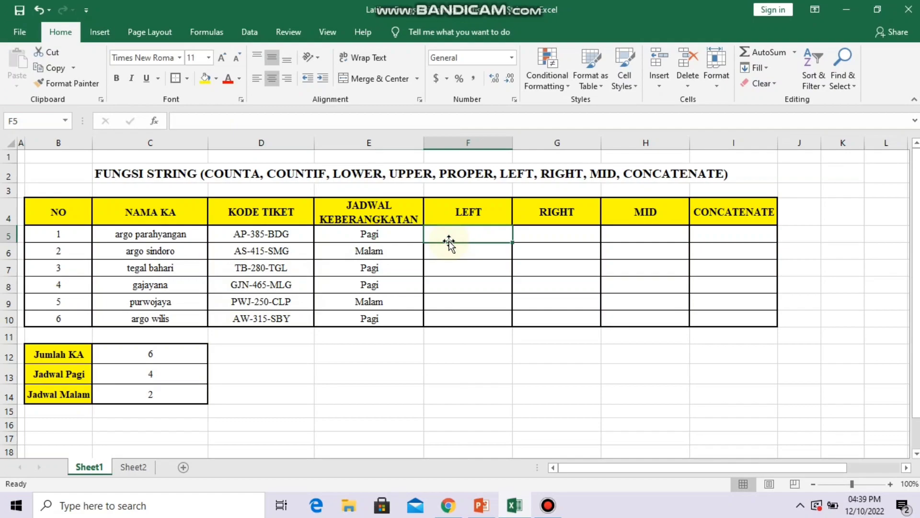
pyautogui.write('=LEFT')
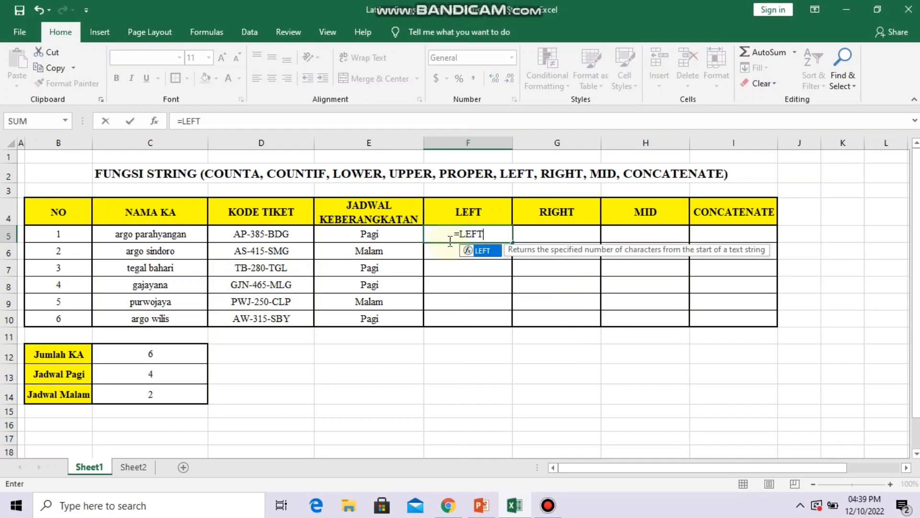
pyautogui.write('(')
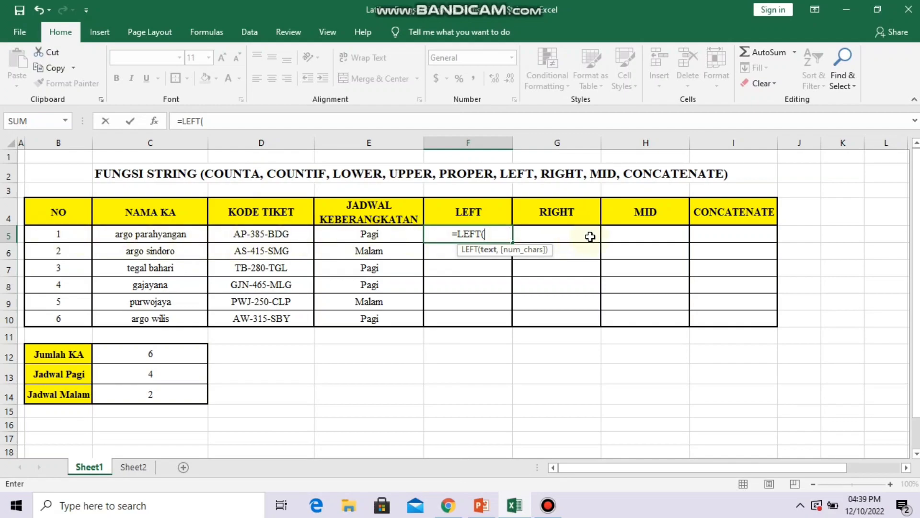
pyautogui.write('D5')
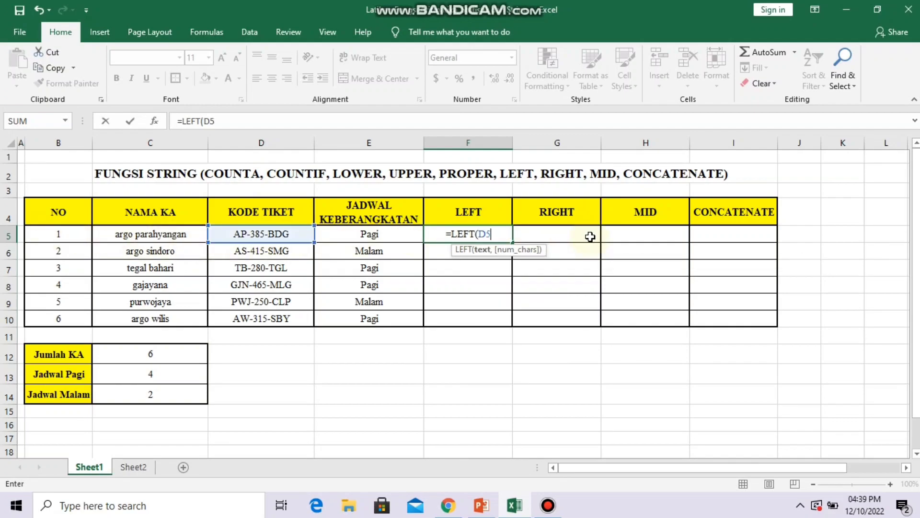
pyautogui.write(',')
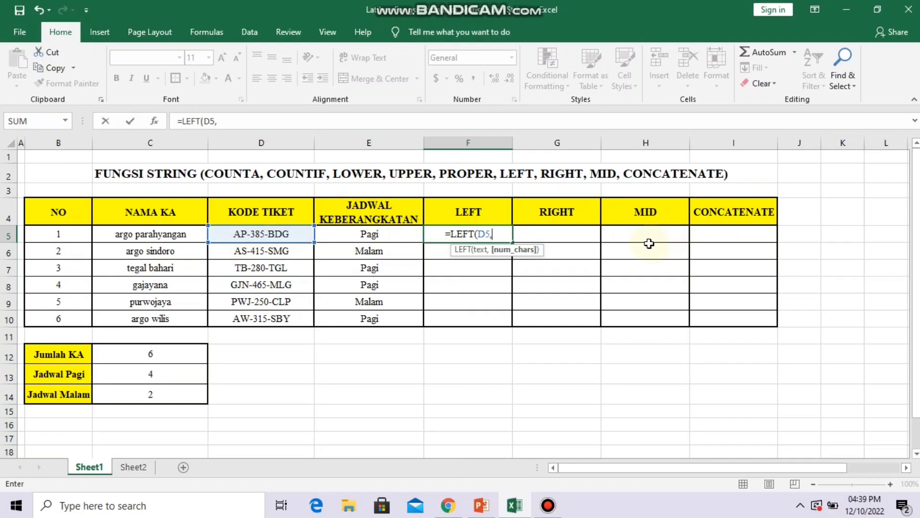
pyautogui.write('2)')
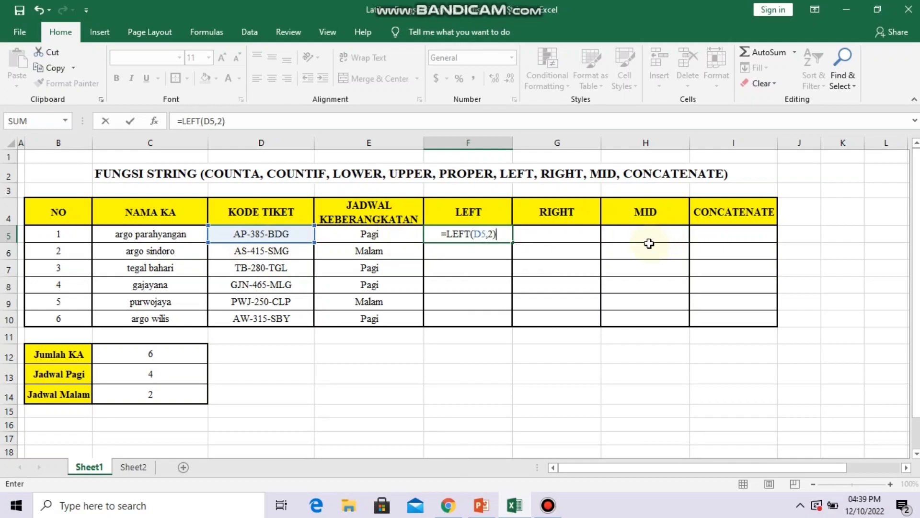
pyautogui.press('Return')
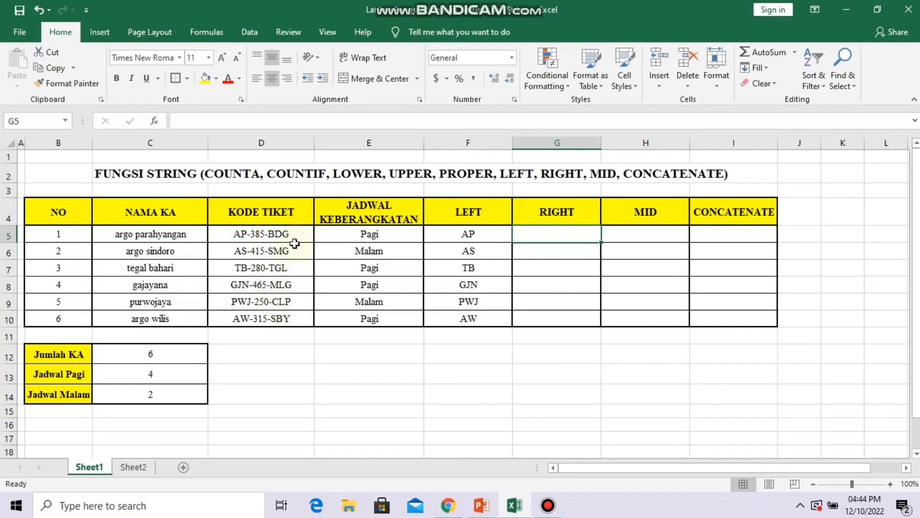
# Enter =RIGHT(D5,3) in G5 to extract the last three characters of the first ticket code, and begin the RIGHT formula in G6.
pyautogui.click(550, 230)
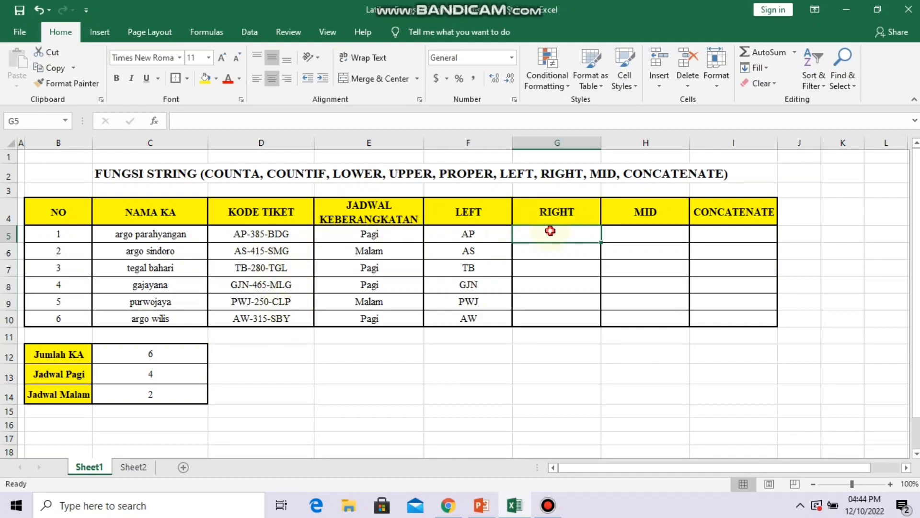
pyautogui.write('=RIGH')
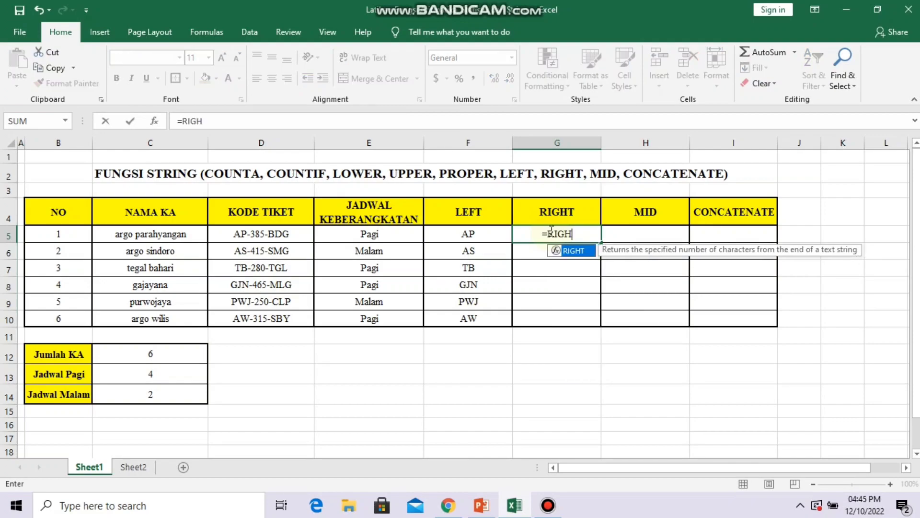
pyautogui.write('T(')
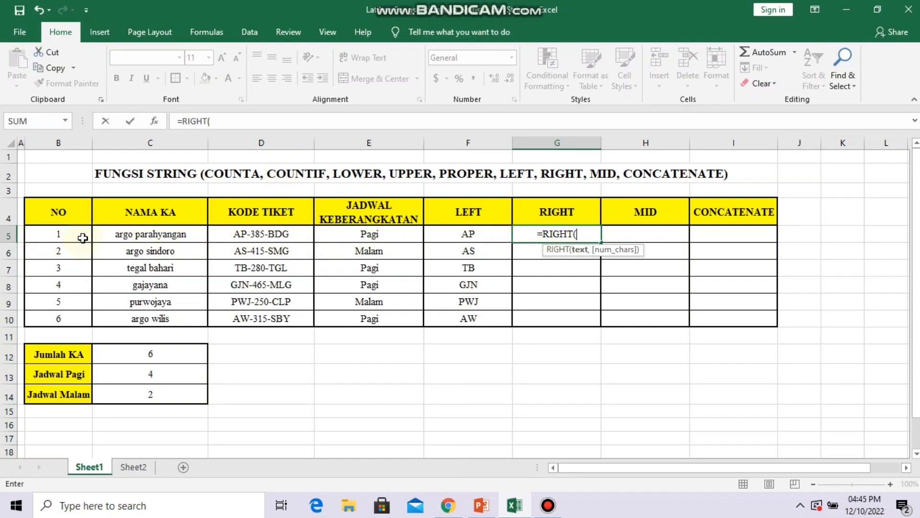
pyautogui.write('D5')
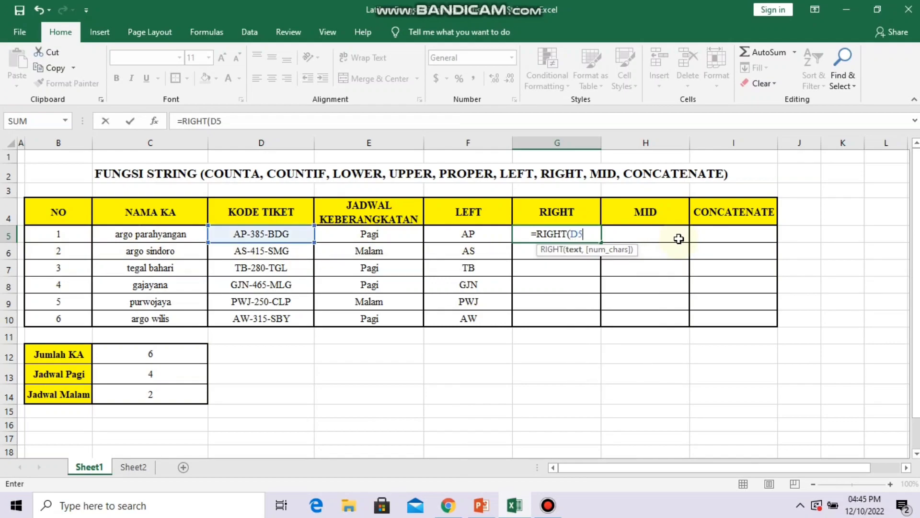
pyautogui.write(',')
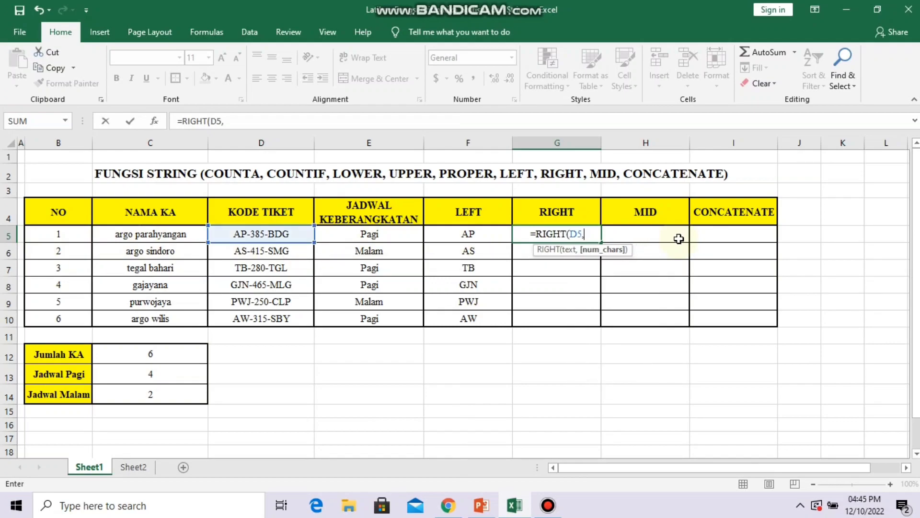
pyautogui.write('3)')
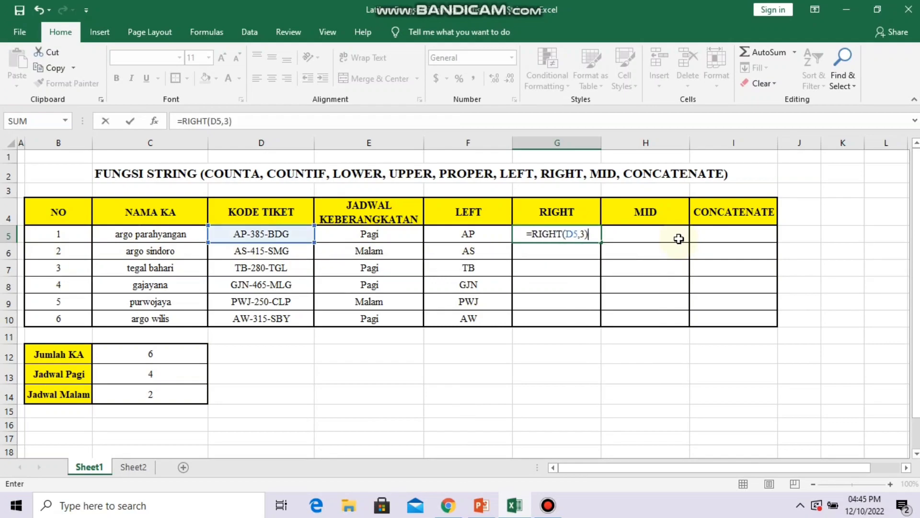
pyautogui.press('Return')
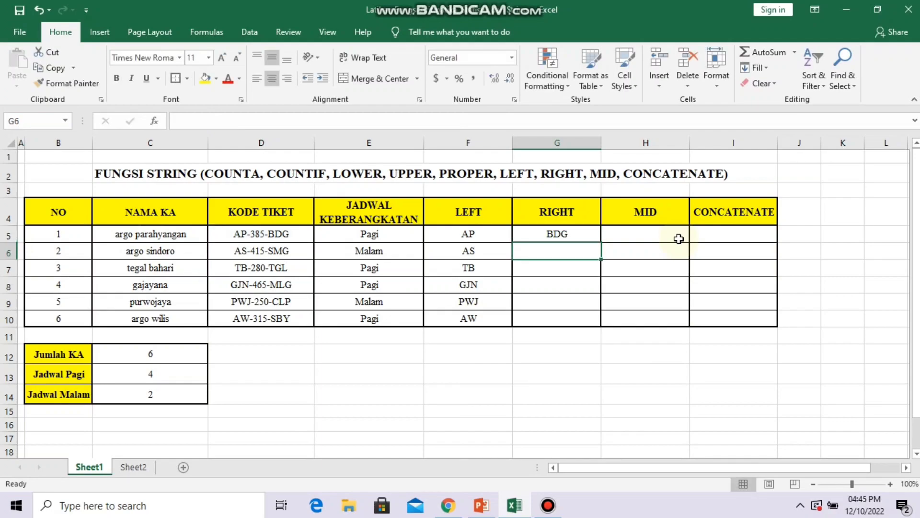
pyautogui.write('=')
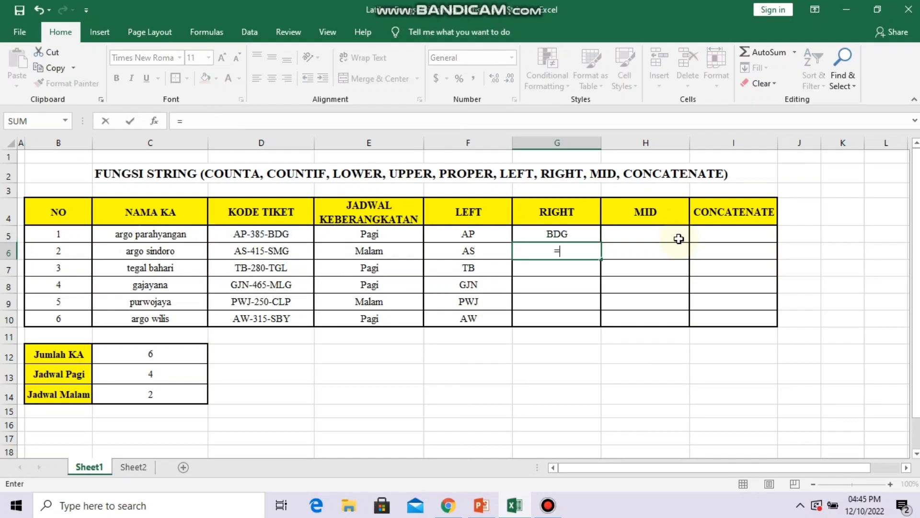
pyautogui.write('RIGH')
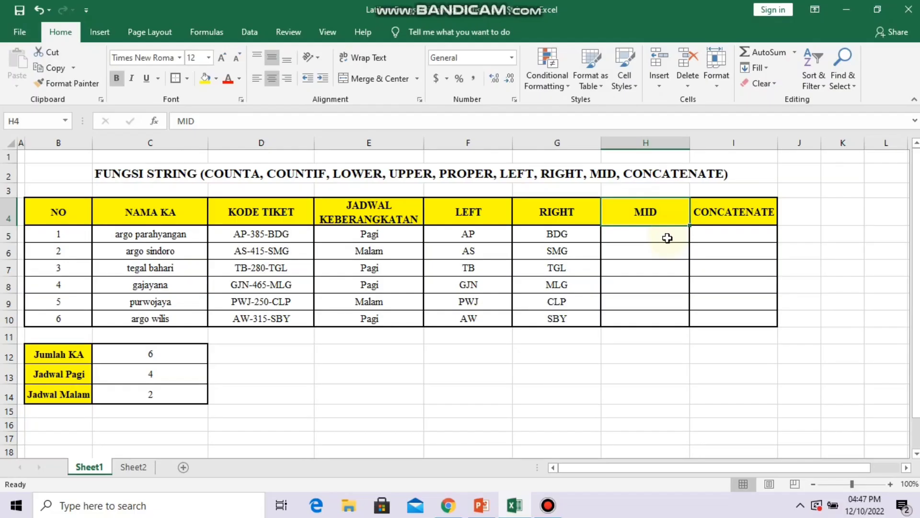
# Enter =MID(D5,4,3) in H5 to extract three characters of the first ticket code starting at the fourth.
pyautogui.click(668, 238)
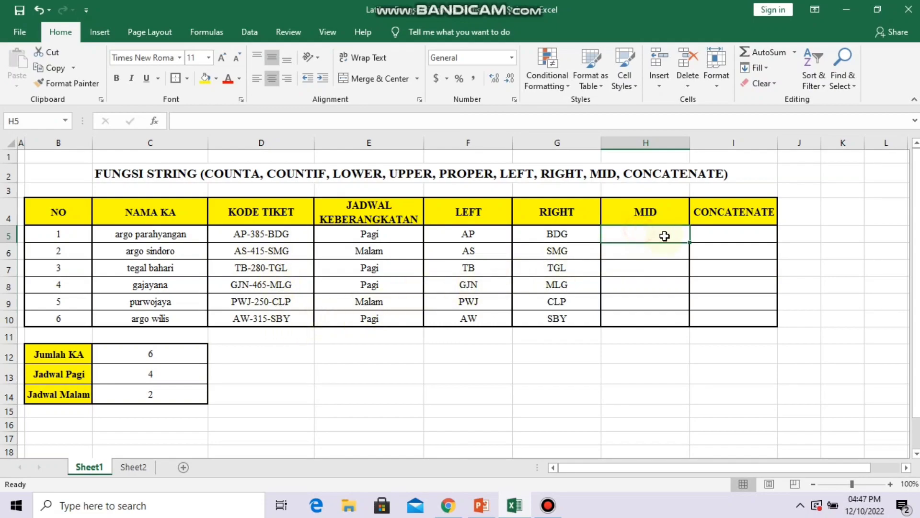
pyautogui.write('=MID')
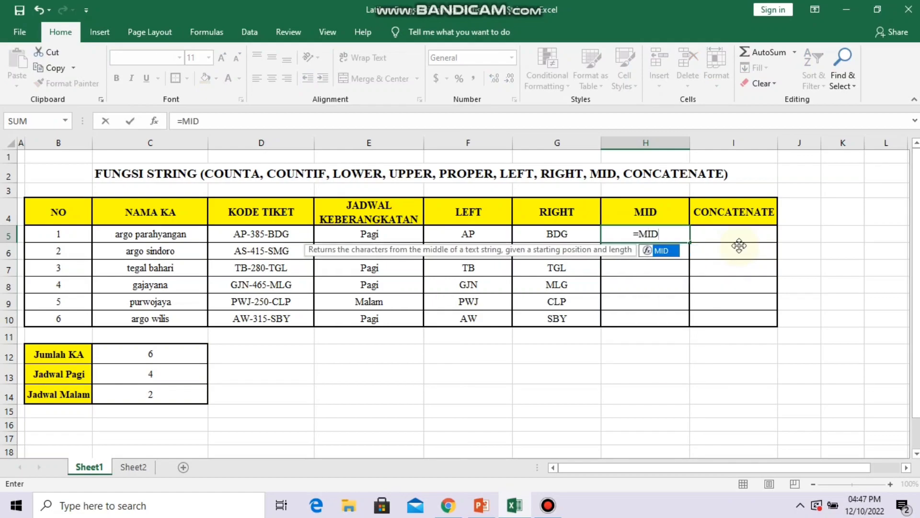
pyautogui.write('(')
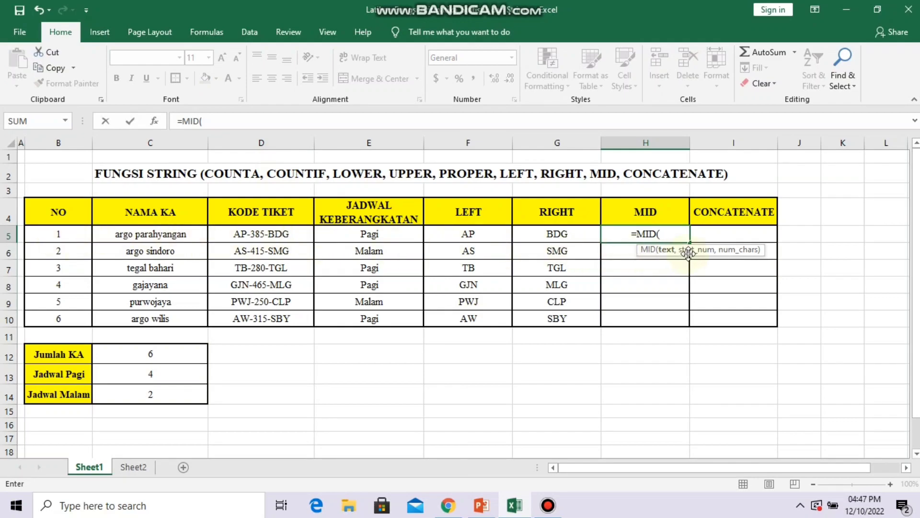
pyautogui.write('D5')
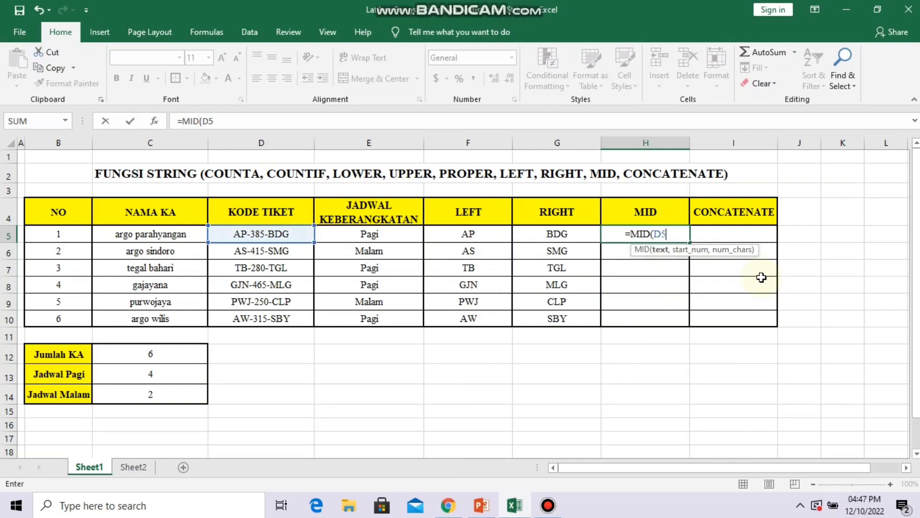
pyautogui.write(',')
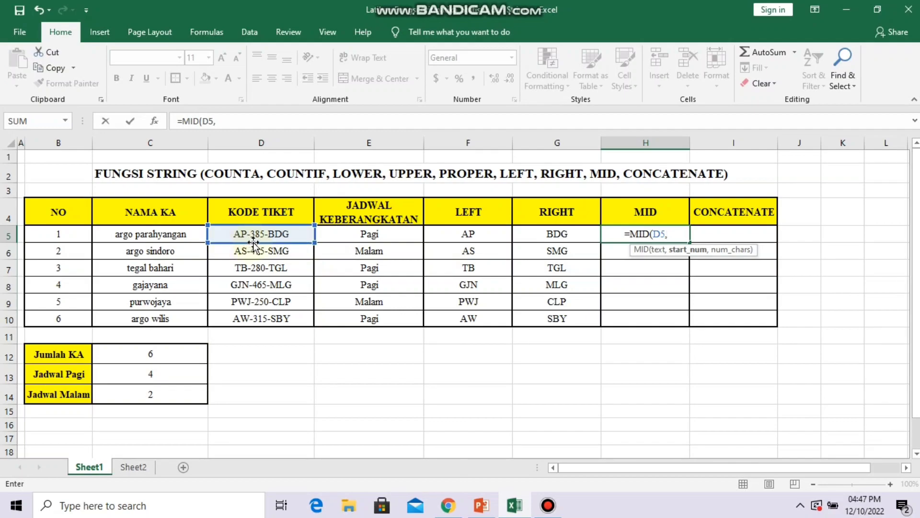
pyautogui.write('4')
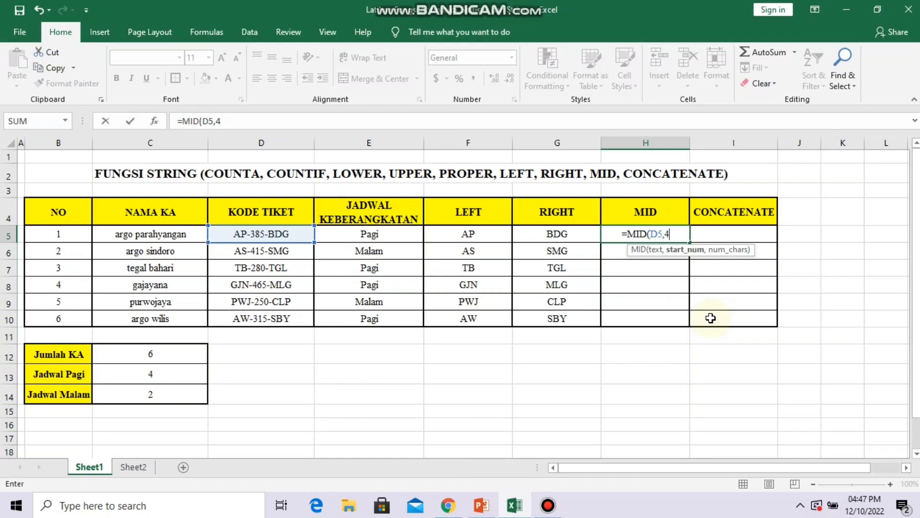
pyautogui.write(',')
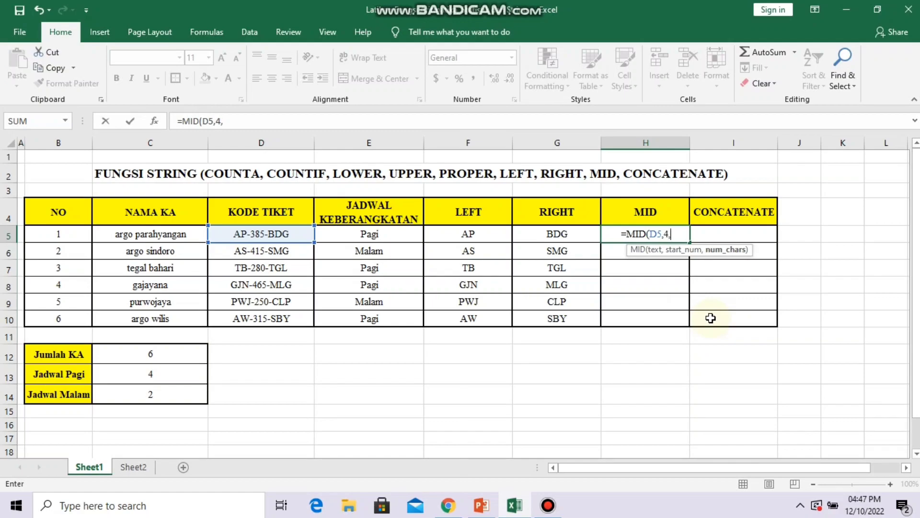
pyautogui.write('3)')
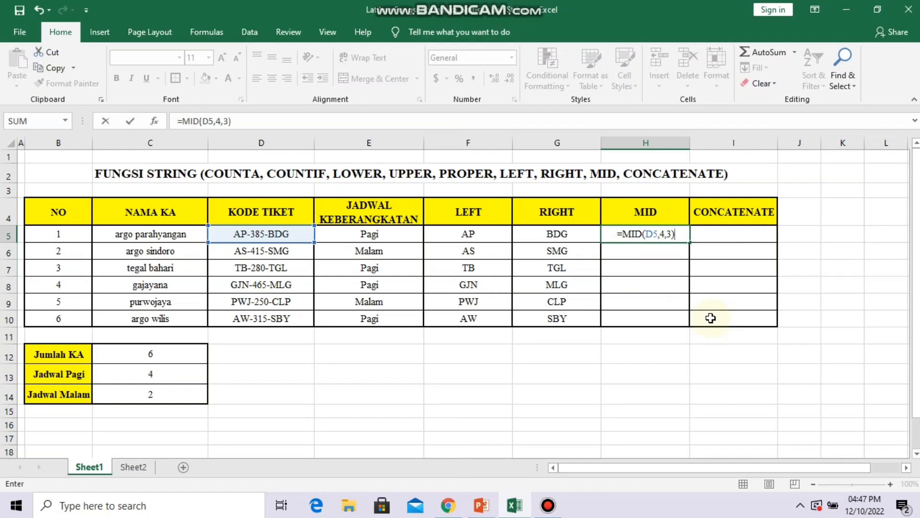
pyautogui.press('Return')
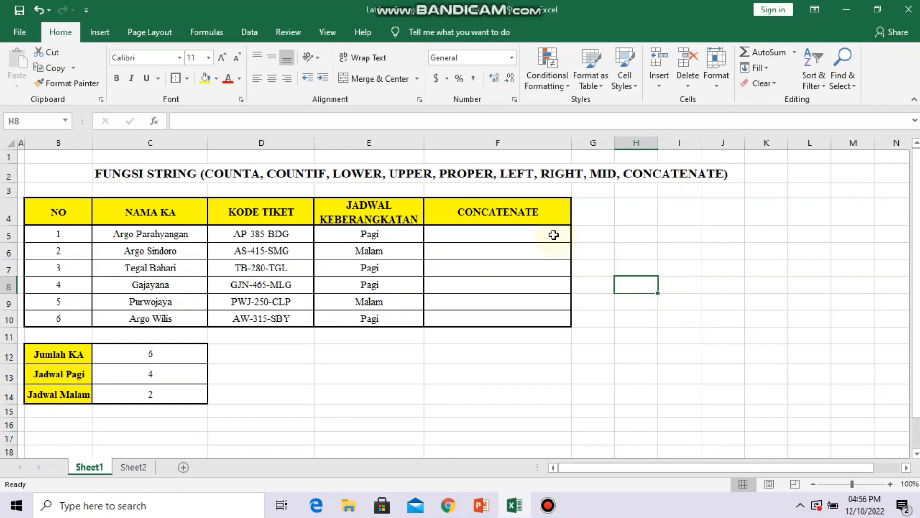
# Enter =CONCATENATE(C5, " " ,E5) in F5 to join the first train's name and departure schedule with a space between them.
pyautogui.click(551, 219)
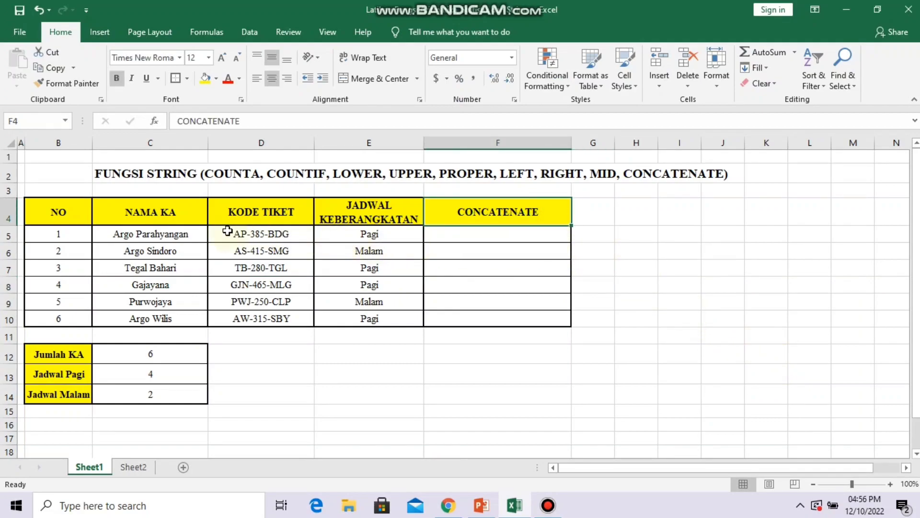
pyautogui.click(182, 231)
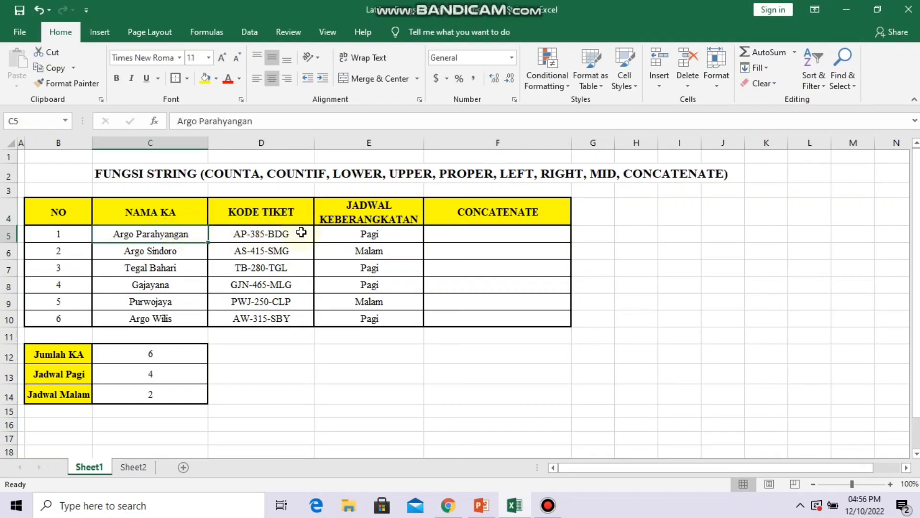
pyautogui.click(407, 234)
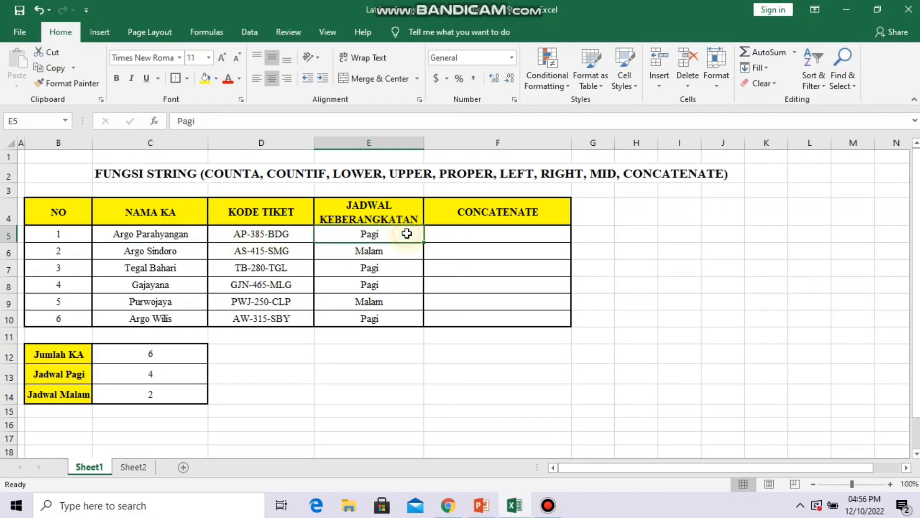
pyautogui.click(475, 233)
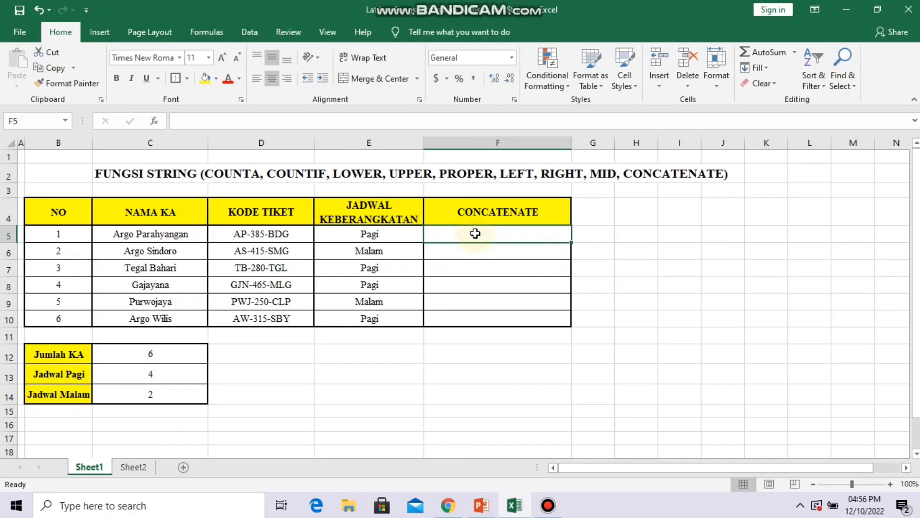
pyautogui.write('=')
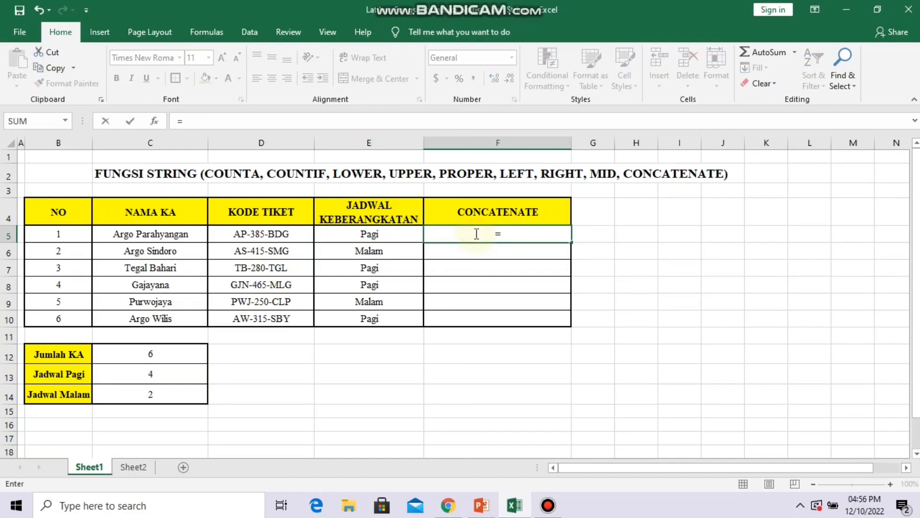
pyautogui.write('CONCAT')
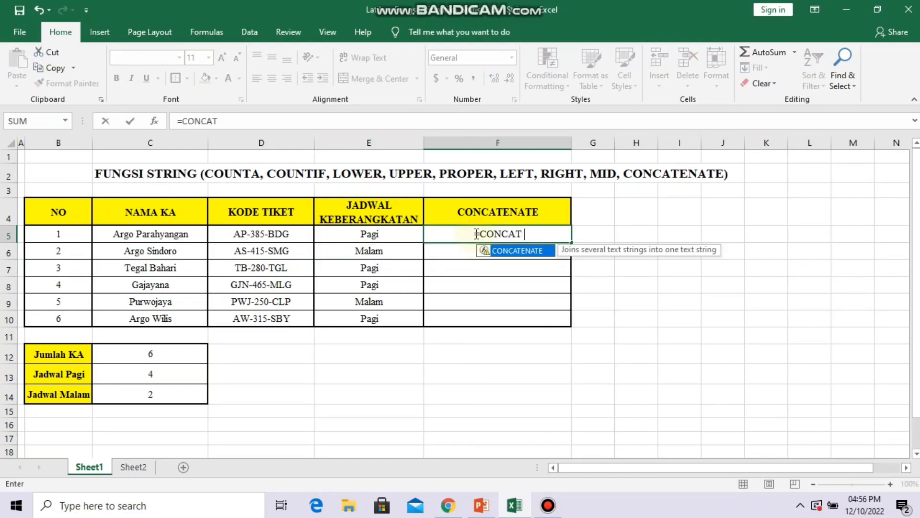
pyautogui.write('ENATE')
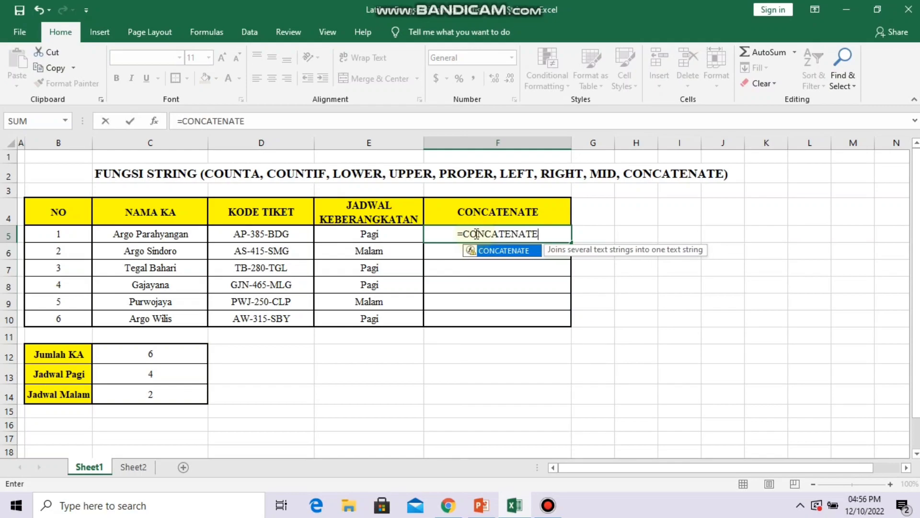
pyautogui.write('(')
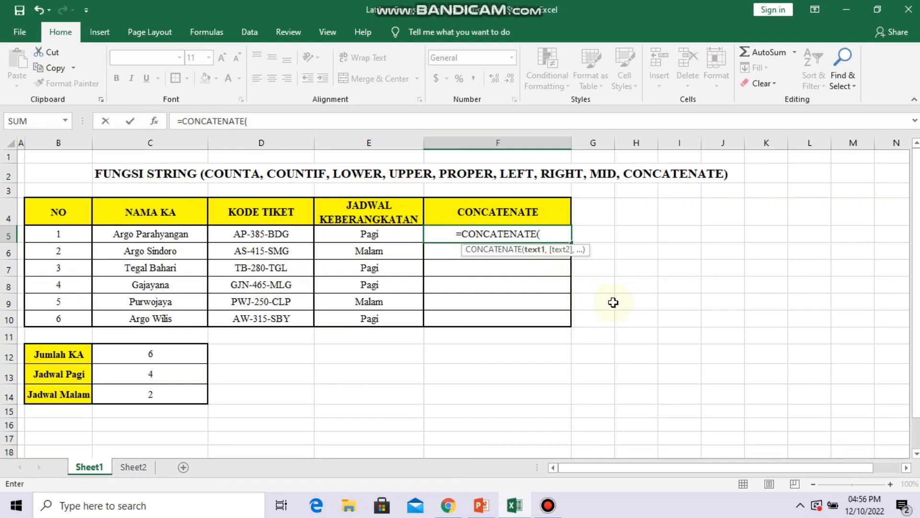
pyautogui.write('C5,')
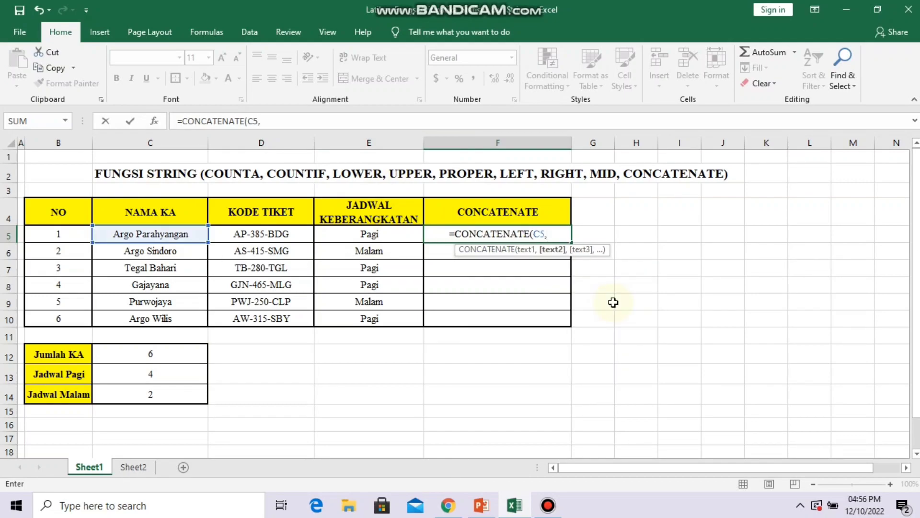
pyautogui.write(' "')
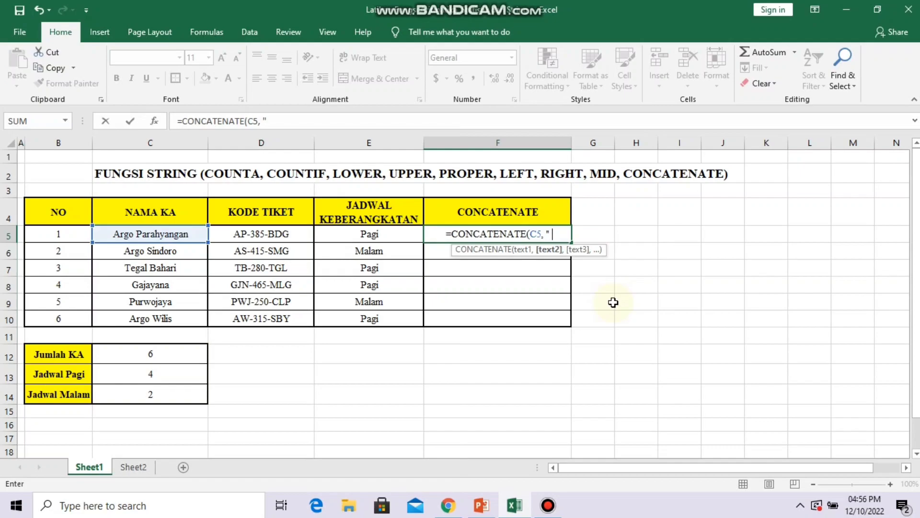
pyautogui.write(' " ,')
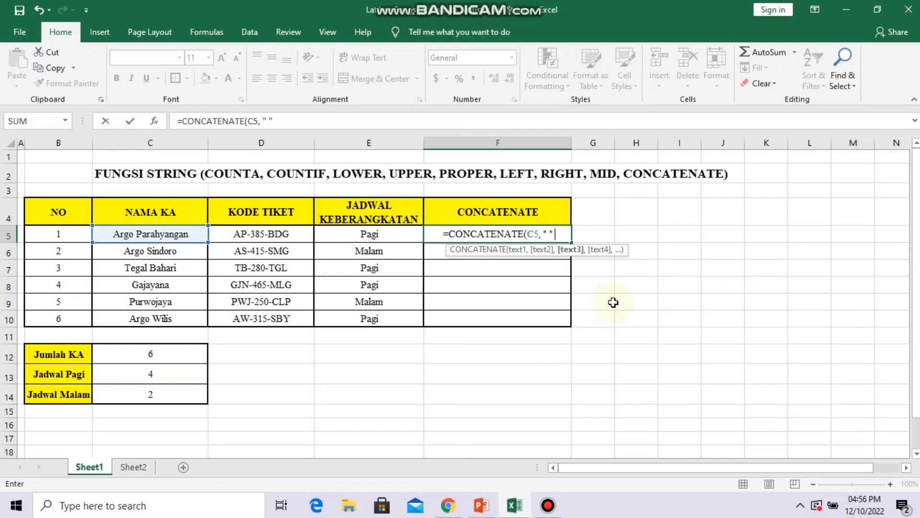
pyautogui.write('E5')
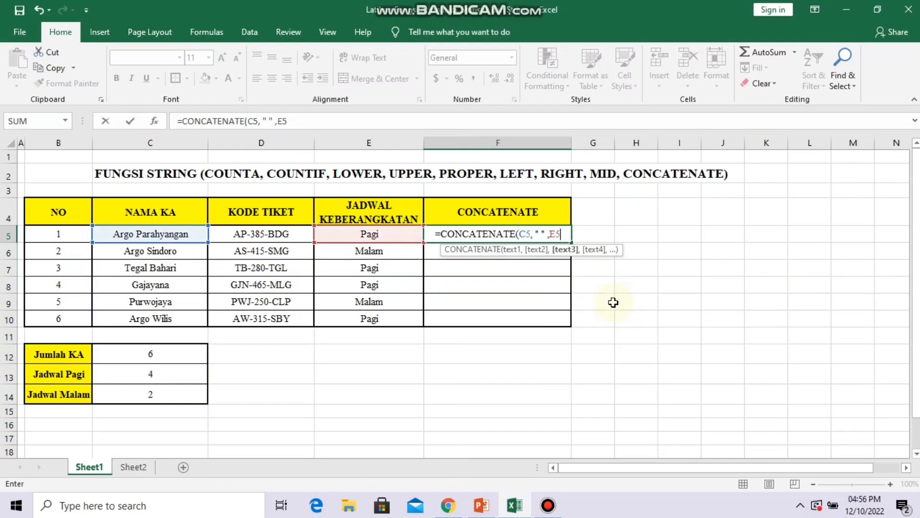
pyautogui.write(')')
pyautogui.press('Return')
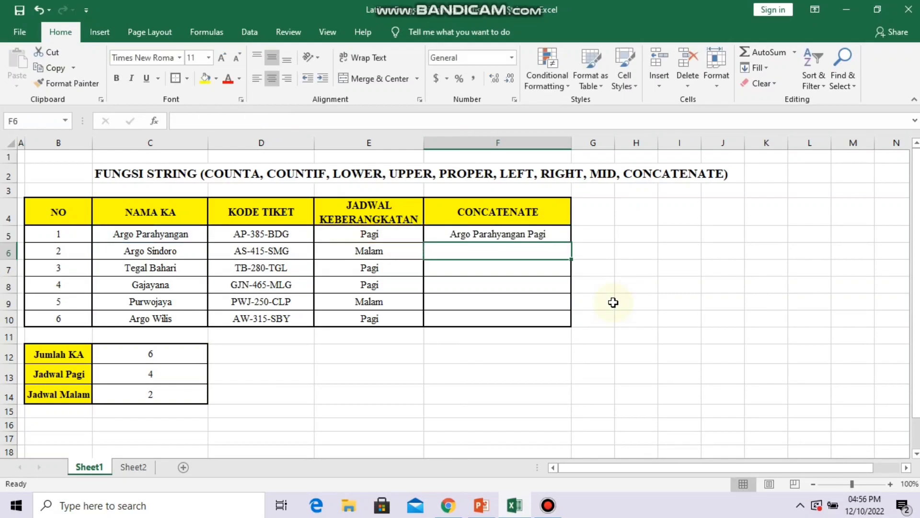
# Check the second train's name in C6 and its departure schedule in E6 as the texts to join.
pyautogui.click(175, 252)
pyautogui.click(346, 253)
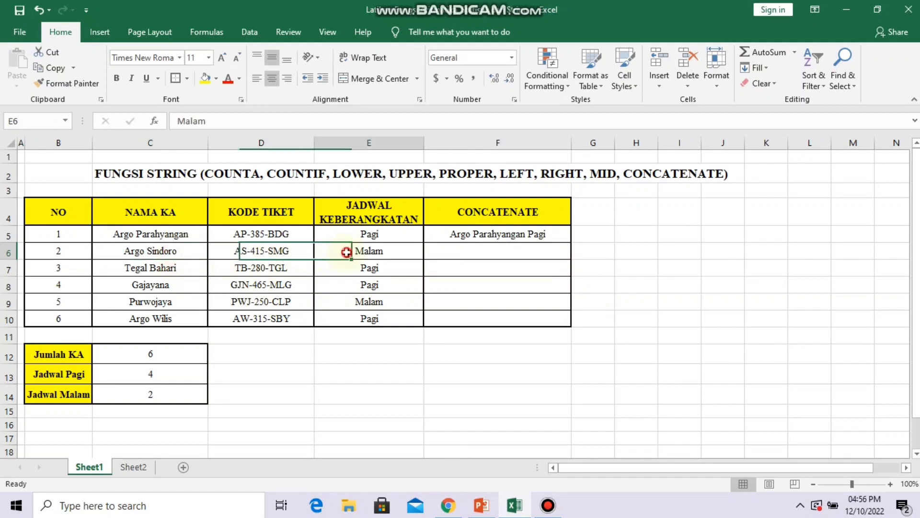